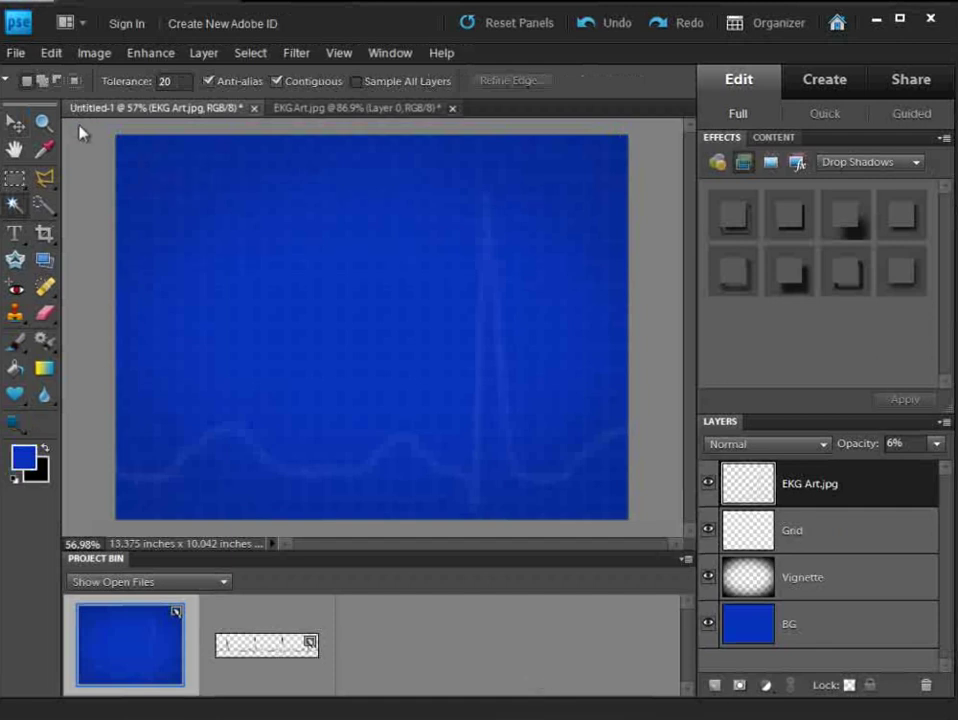
Step: Add a new layer named 'Header' at the top of the layer stack, above EKG Art.jpg
left_click(714, 686)
double_click(803, 485)
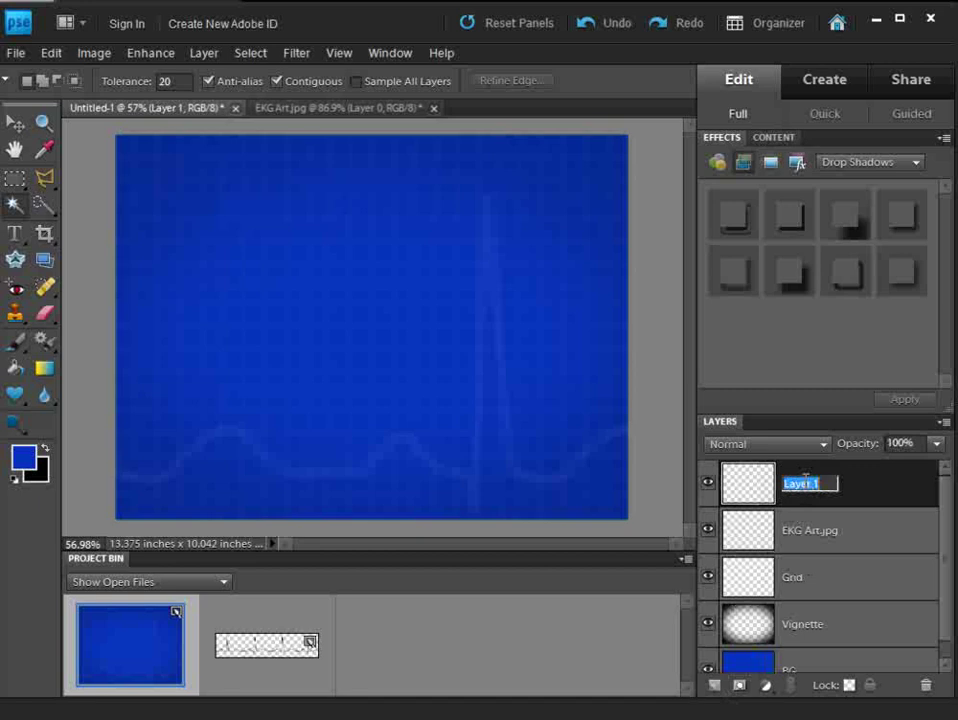
type("Header")
key("Return")
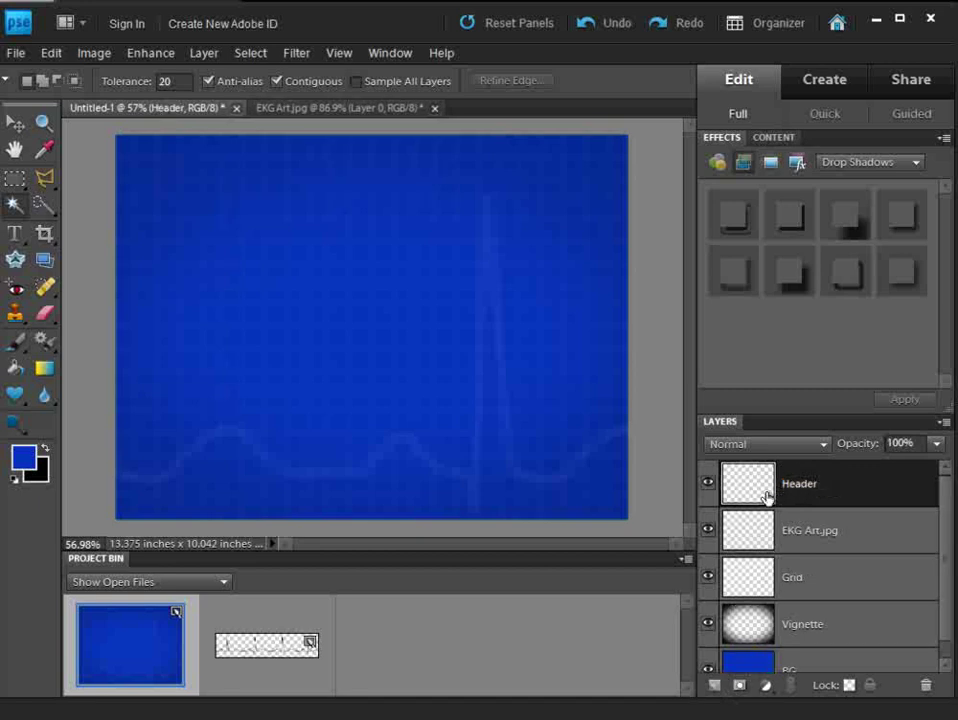
Step: Fill a marquee-selected strip across the canvas top with lighter blue, then deselect
left_click(16, 181)
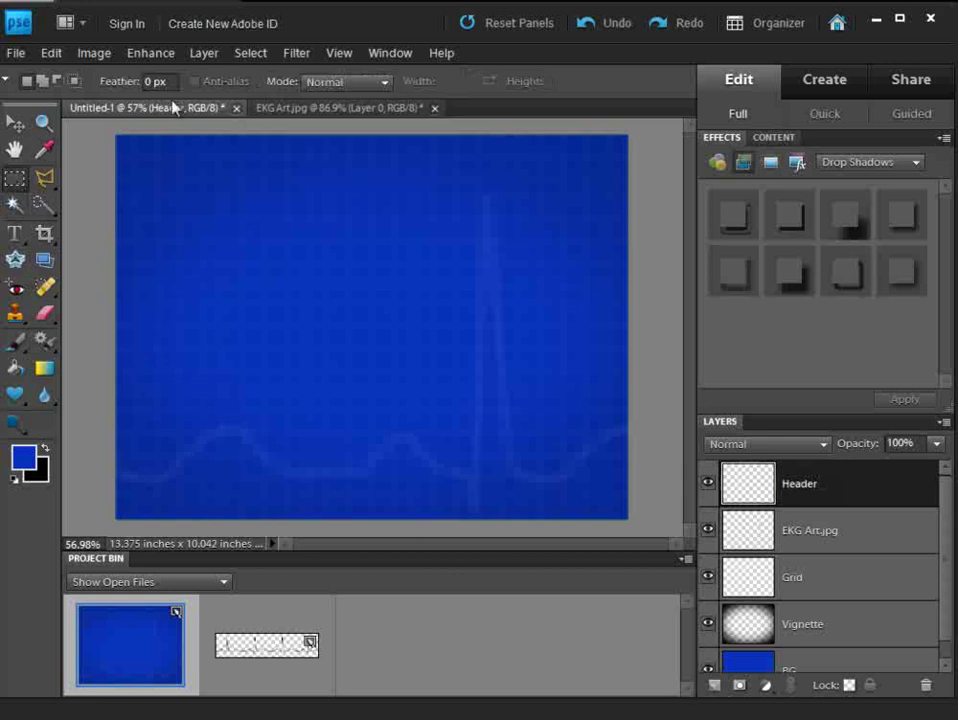
left_click_drag(117, 135, 628, 180)
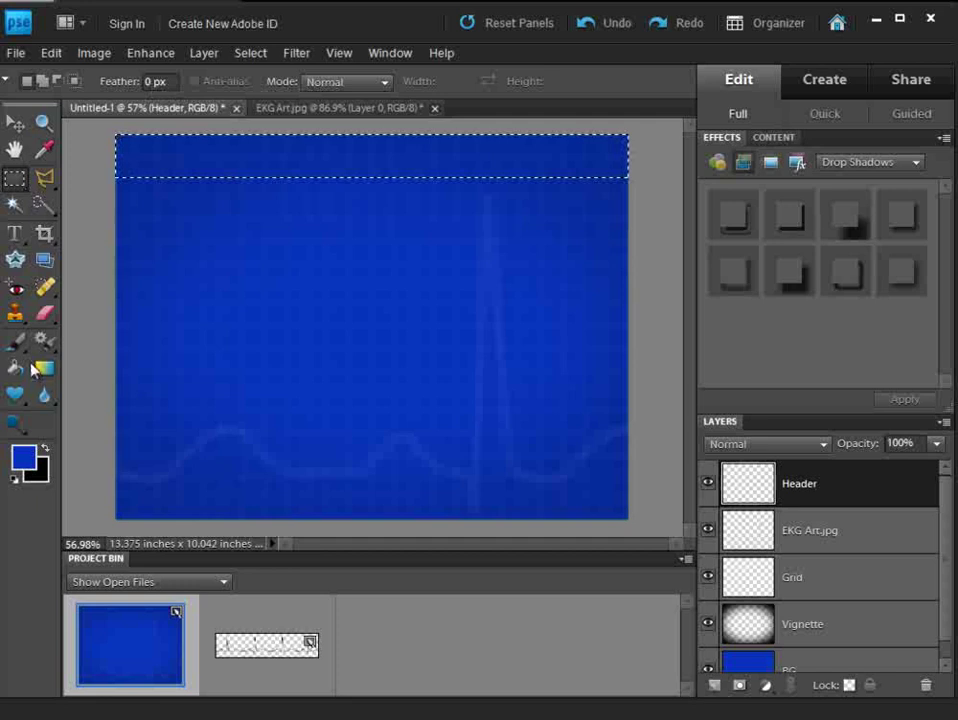
left_click(43, 148)
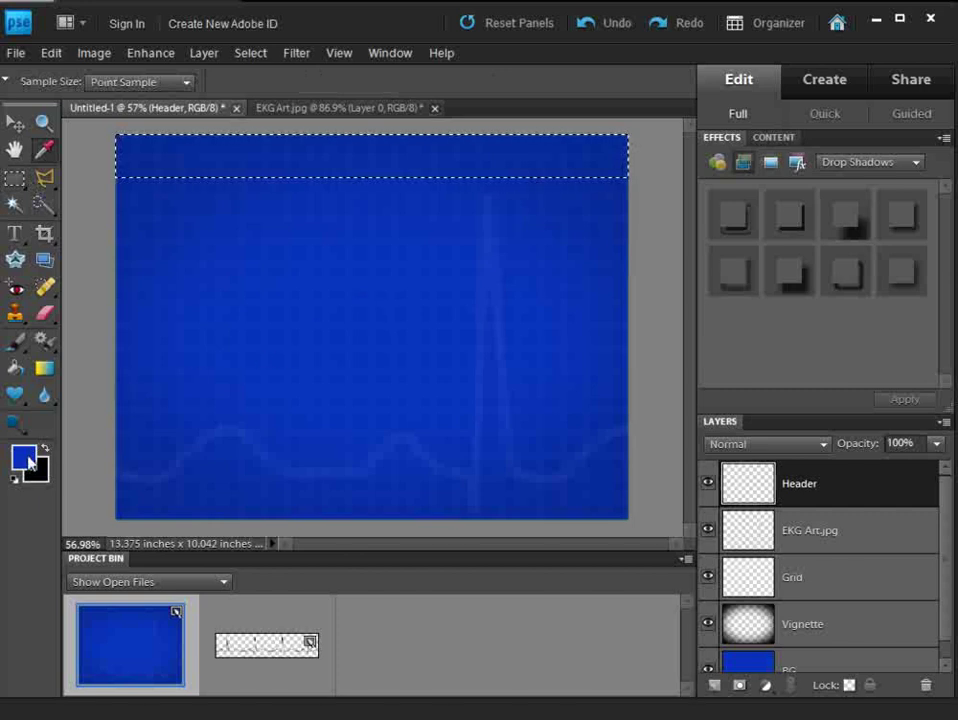
left_click(15, 367)
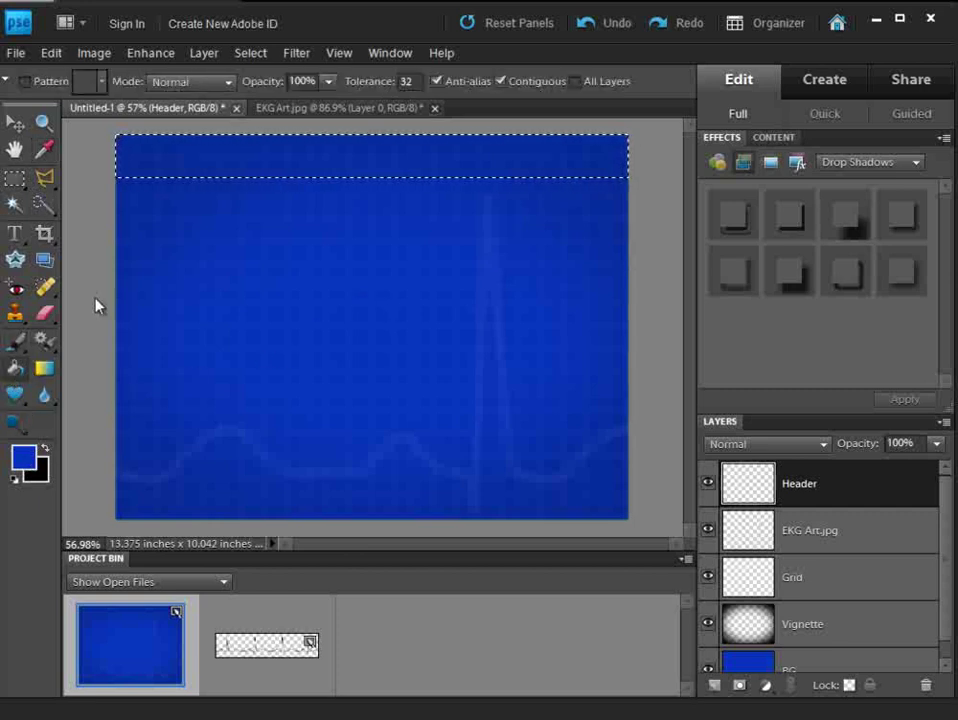
left_click(275, 160)
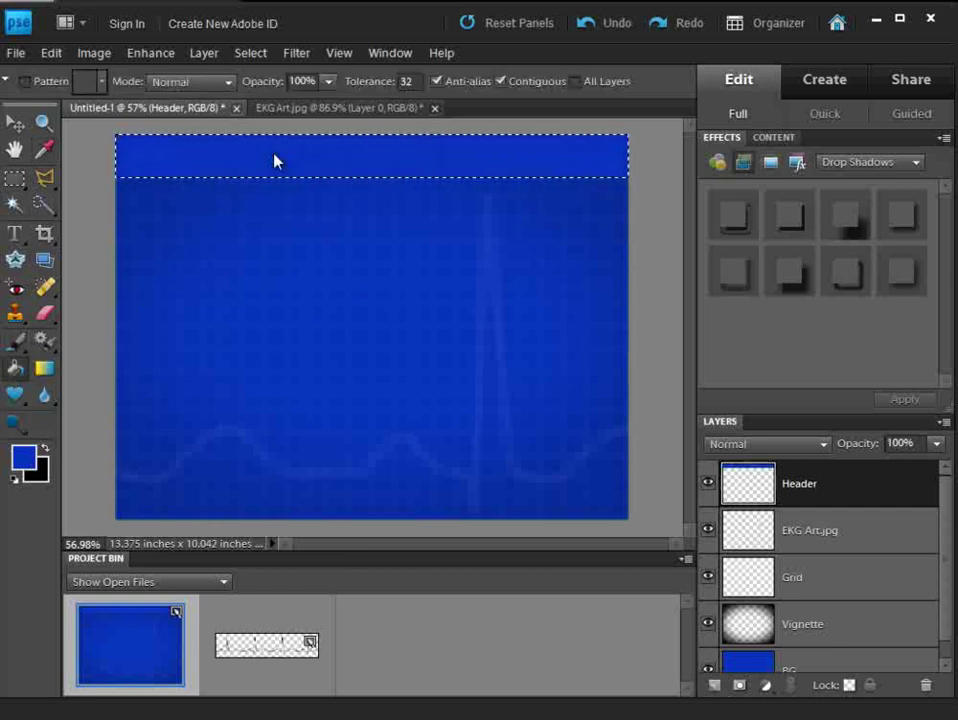
left_click(250, 53)
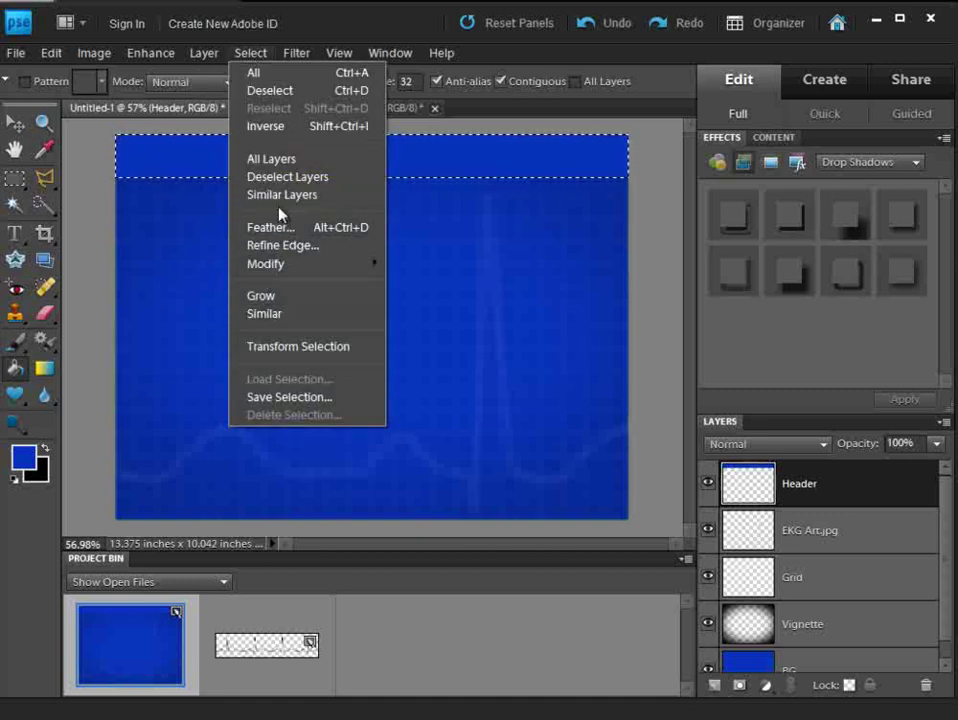
left_click(272, 92)
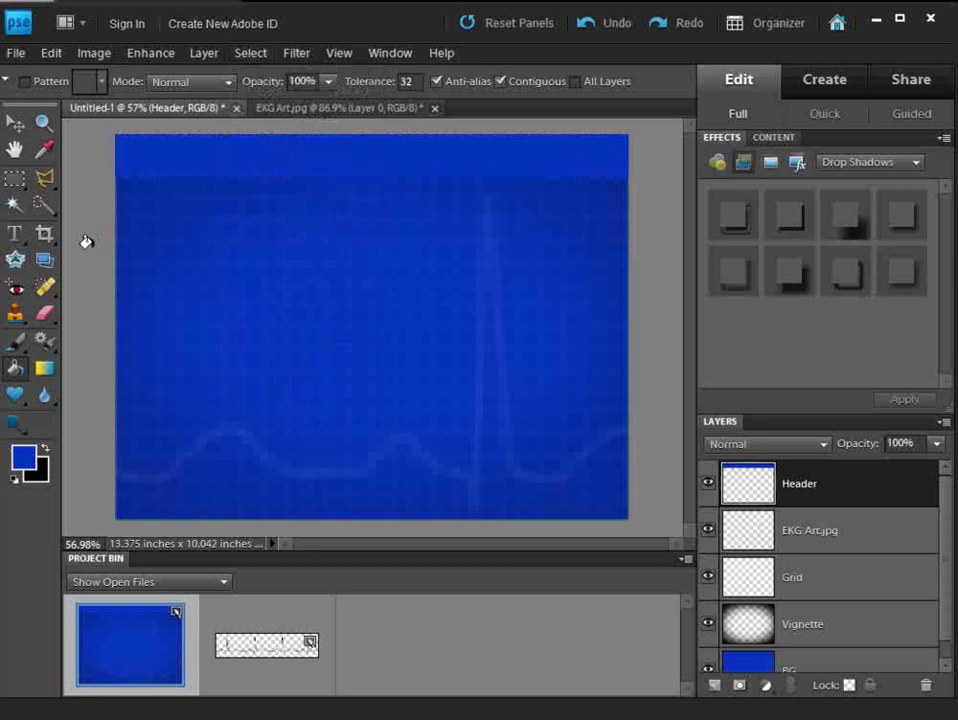
Step: Choose the Dodge Tool with Range set to Highlights and a 125 px brush
left_click(17, 427)
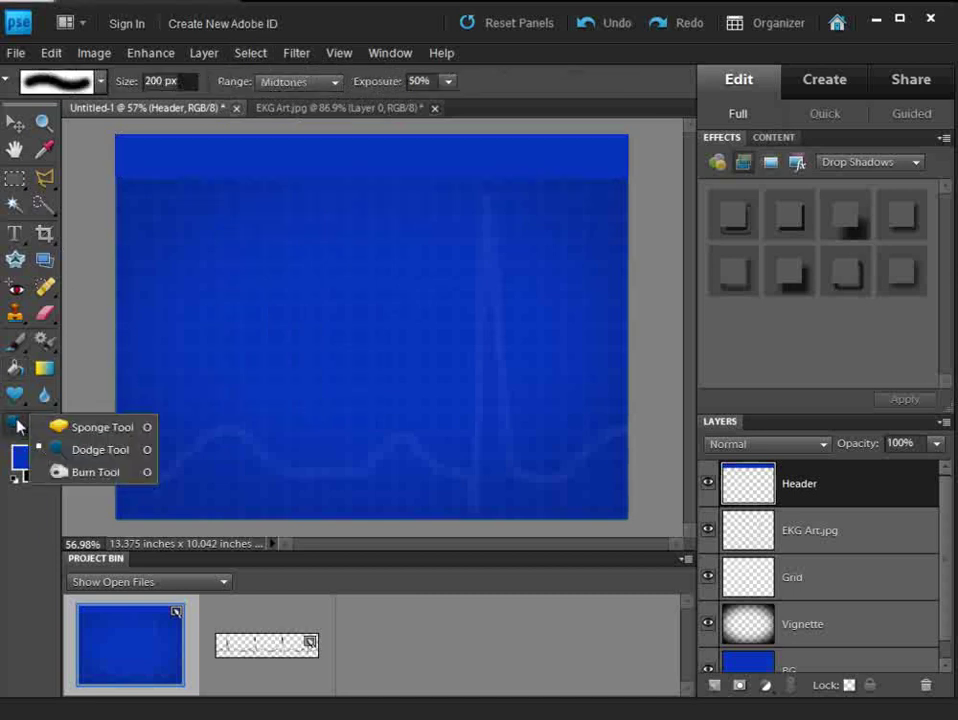
left_click(62, 456)
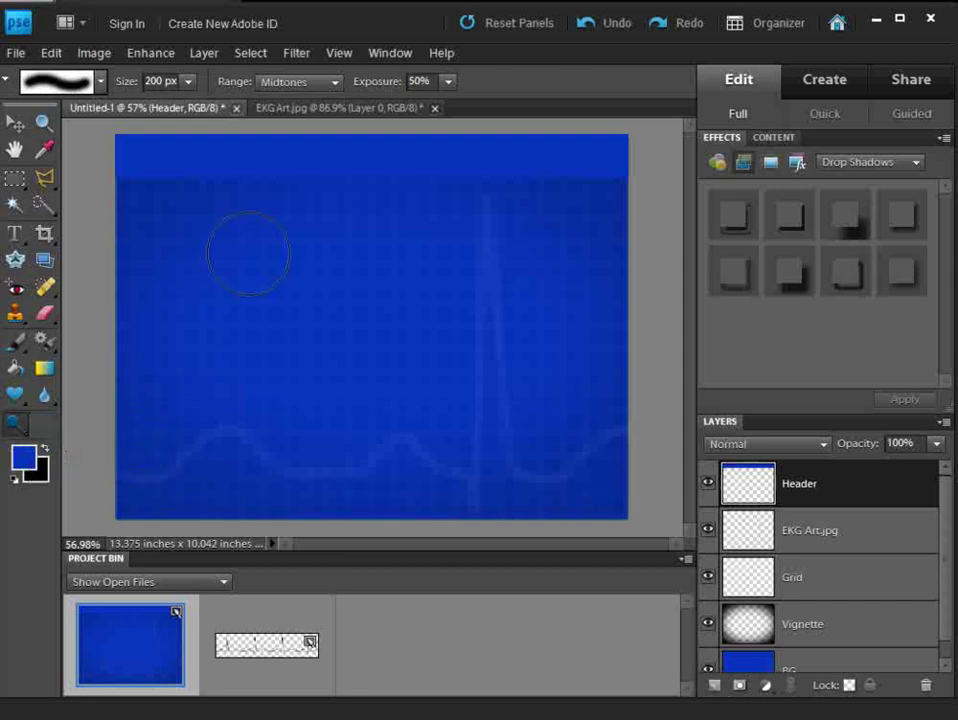
left_click(334, 82)
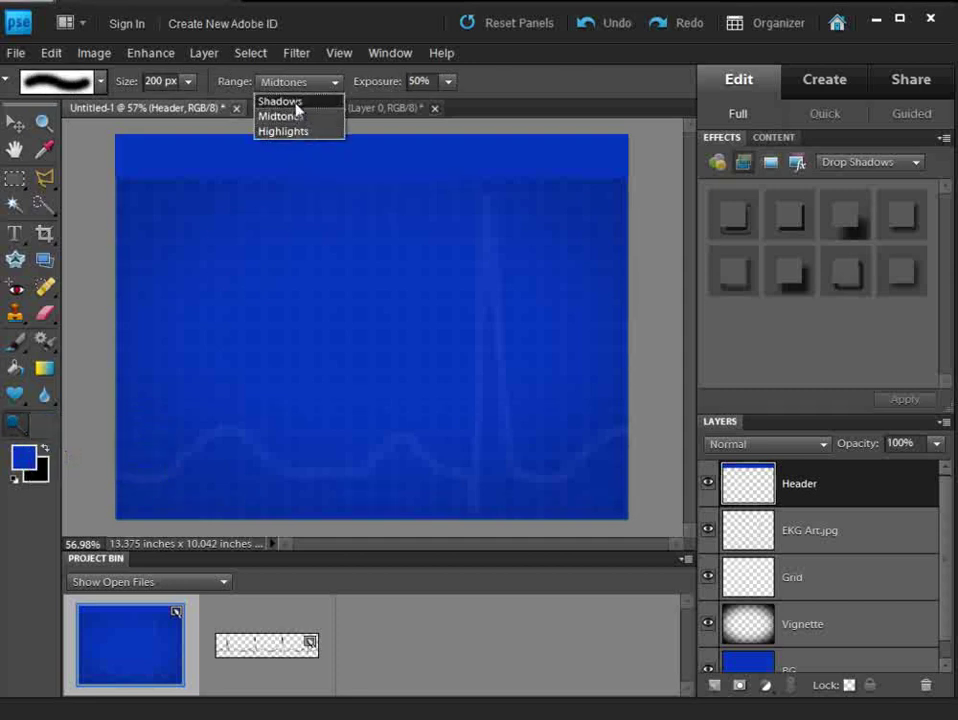
left_click(293, 132)
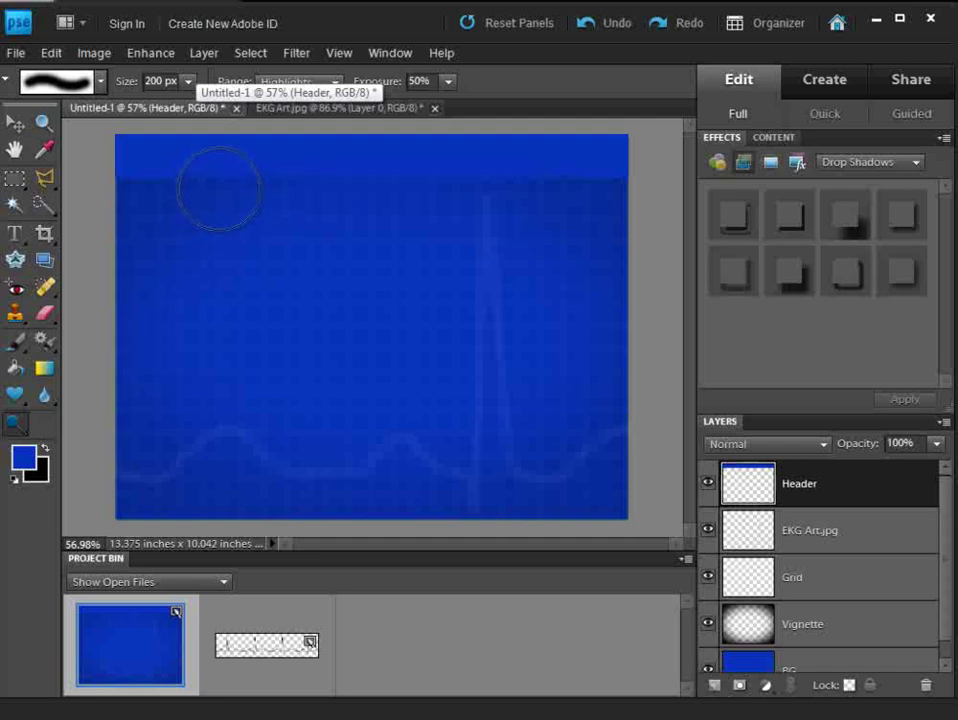
key("bracketleft")
key("bracketleft")
key("bracketleft")
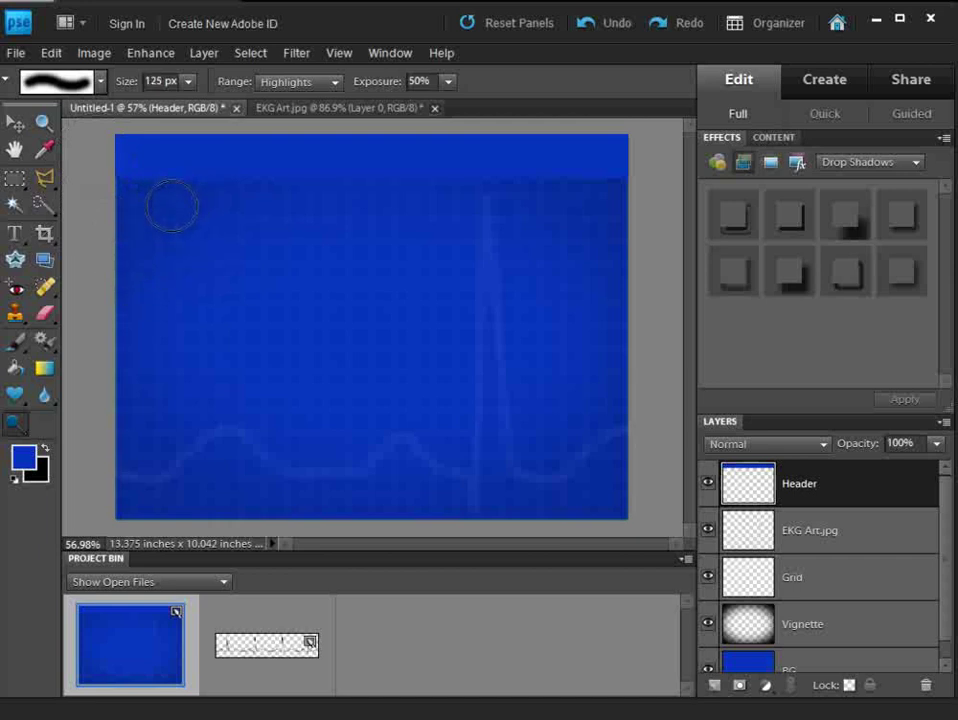
Step: Dodge the header band's top-left and top-right, then reset Highlights range with a 200 px brush
left_click_drag(182, 199, 321, 122)
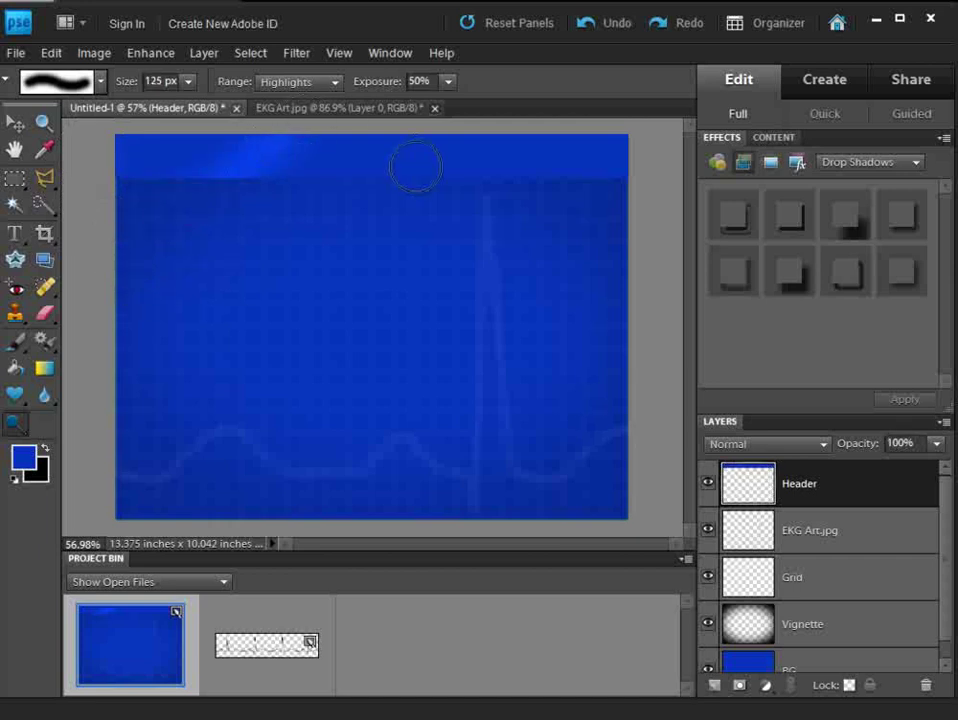
left_click_drag(525, 155, 616, 125)
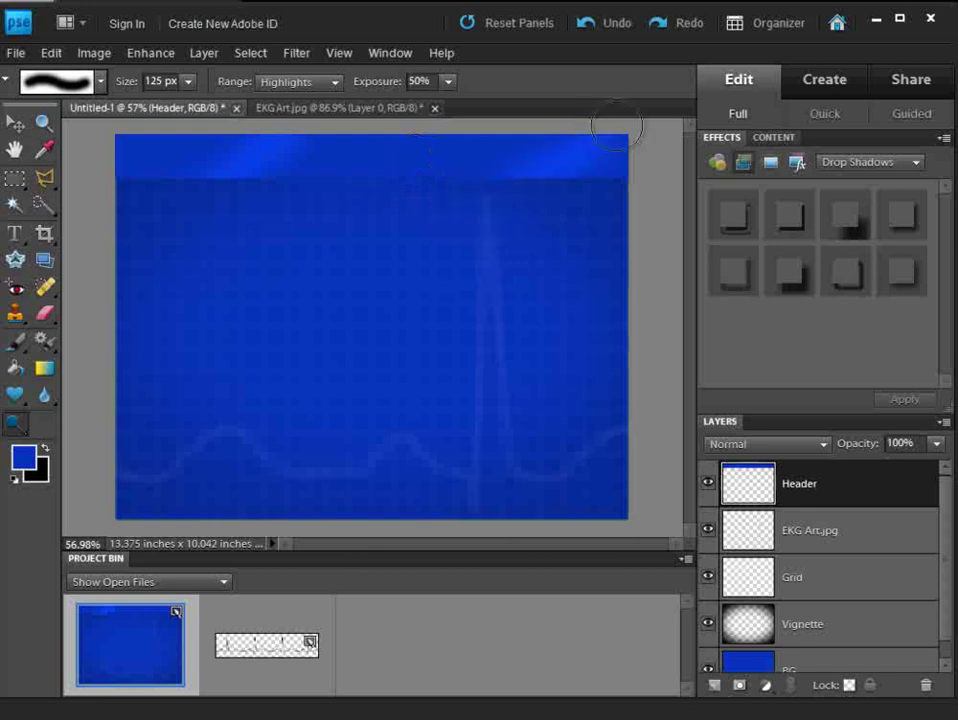
left_click(303, 84)
left_click(290, 117)
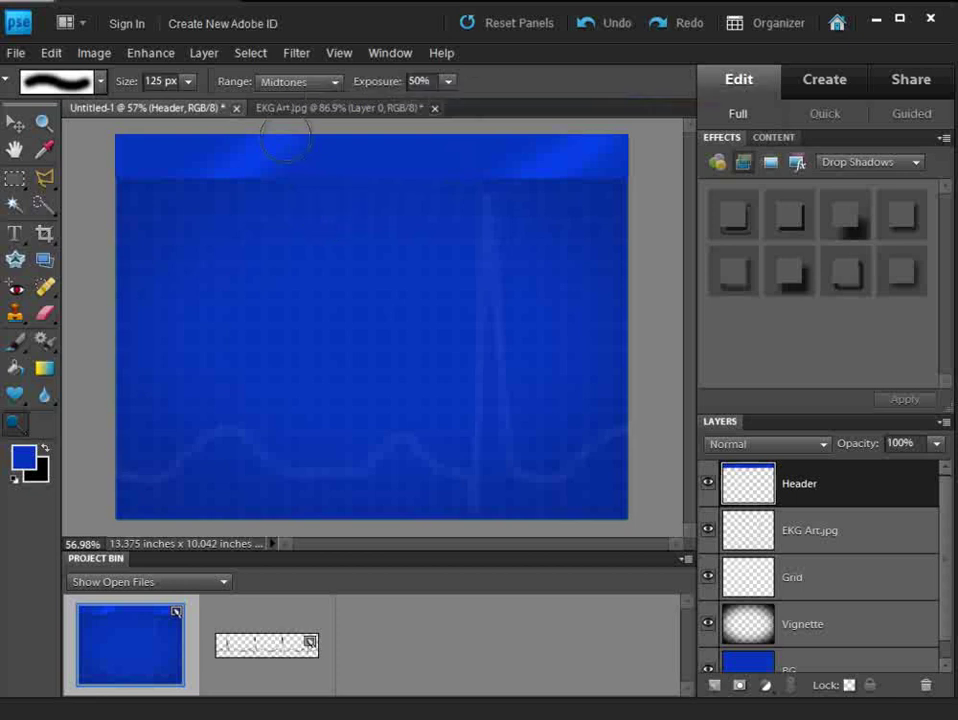
left_click(287, 88)
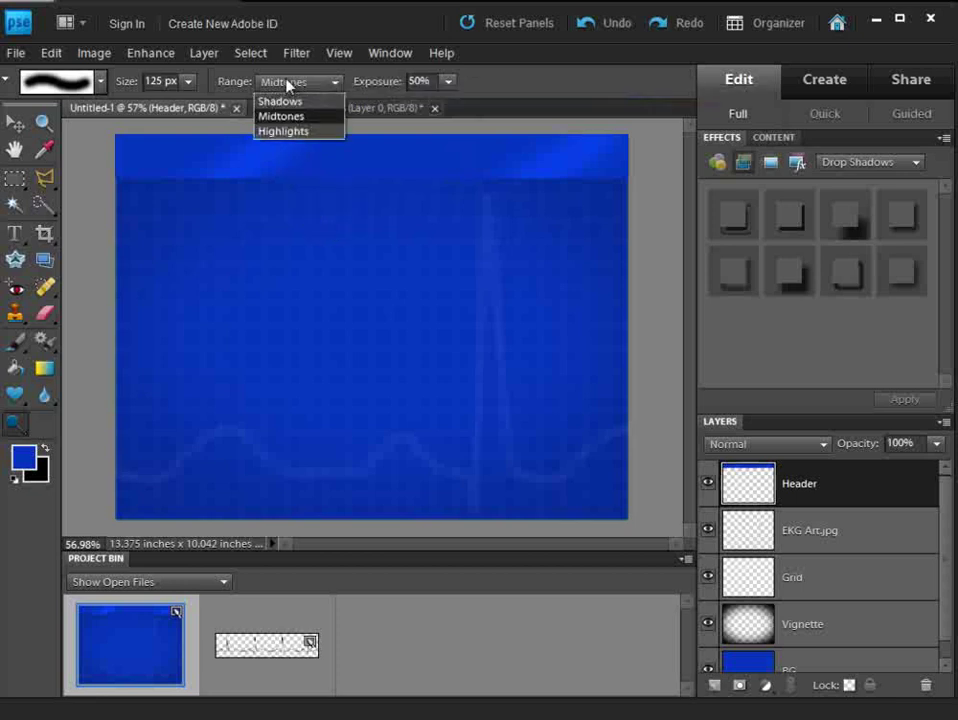
left_click(280, 132)
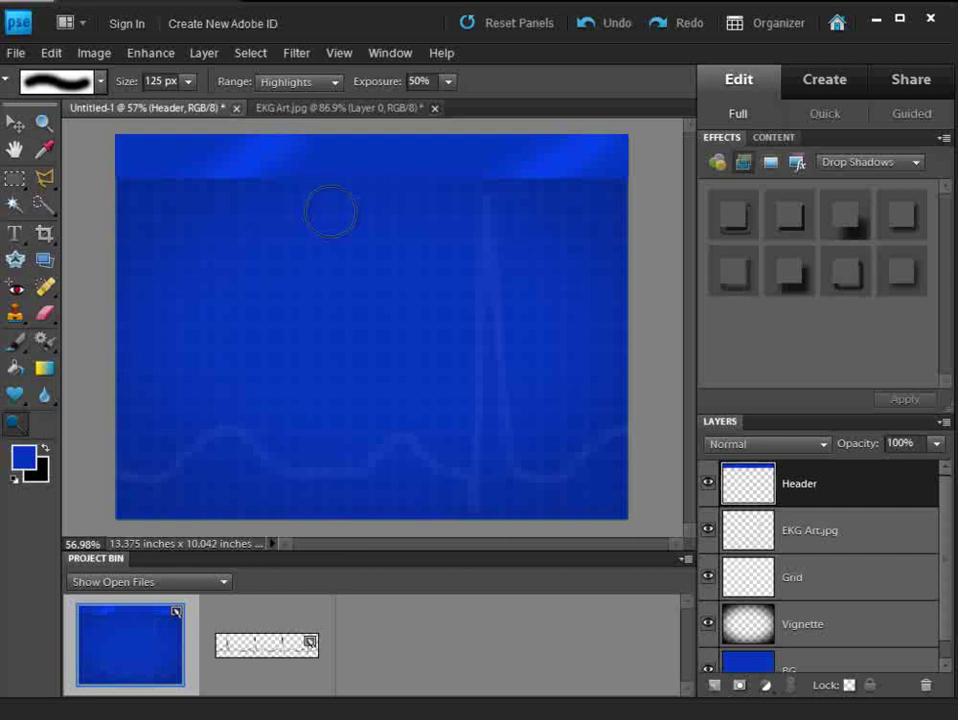
key("bracketright")
key("bracketright")
key("bracketright")
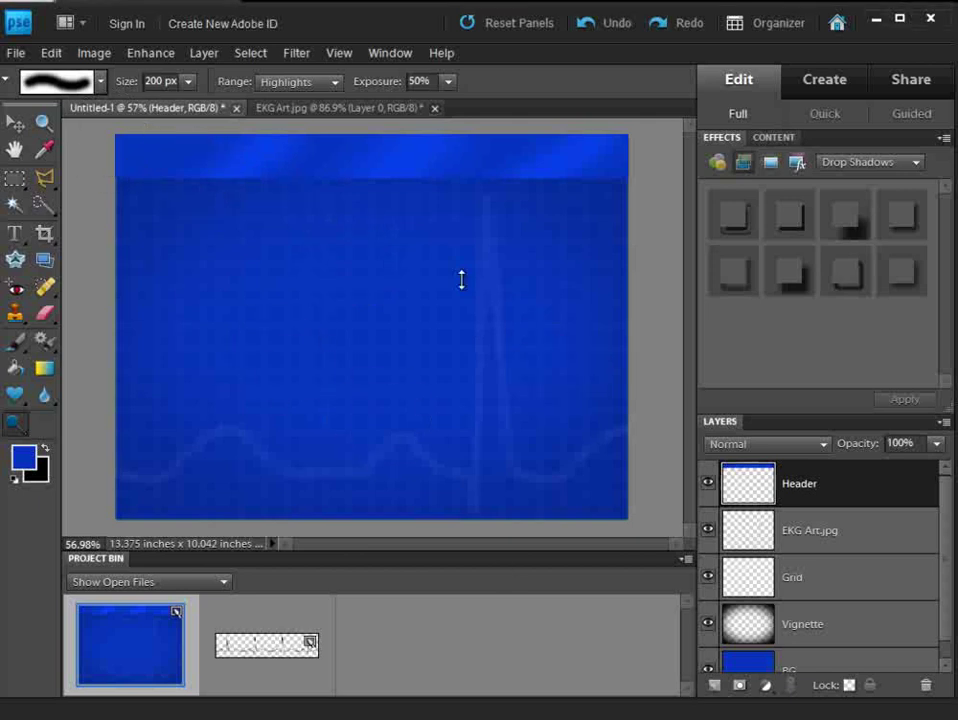
Step: Open Stemi Logo.png from the MedX folder as a new document
left_click(13, 52)
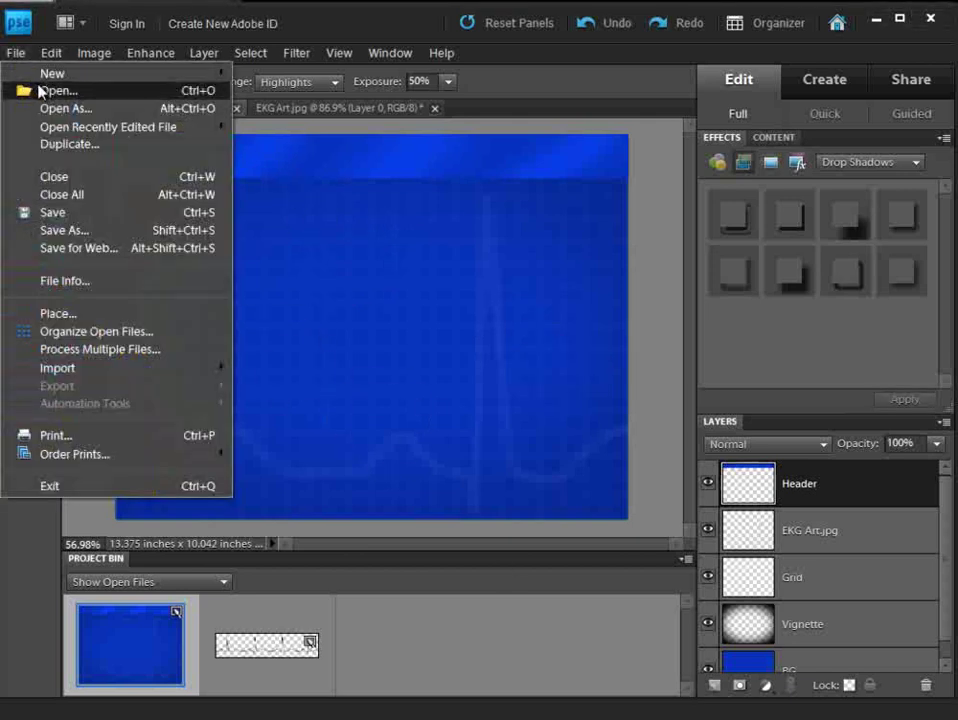
left_click(48, 92)
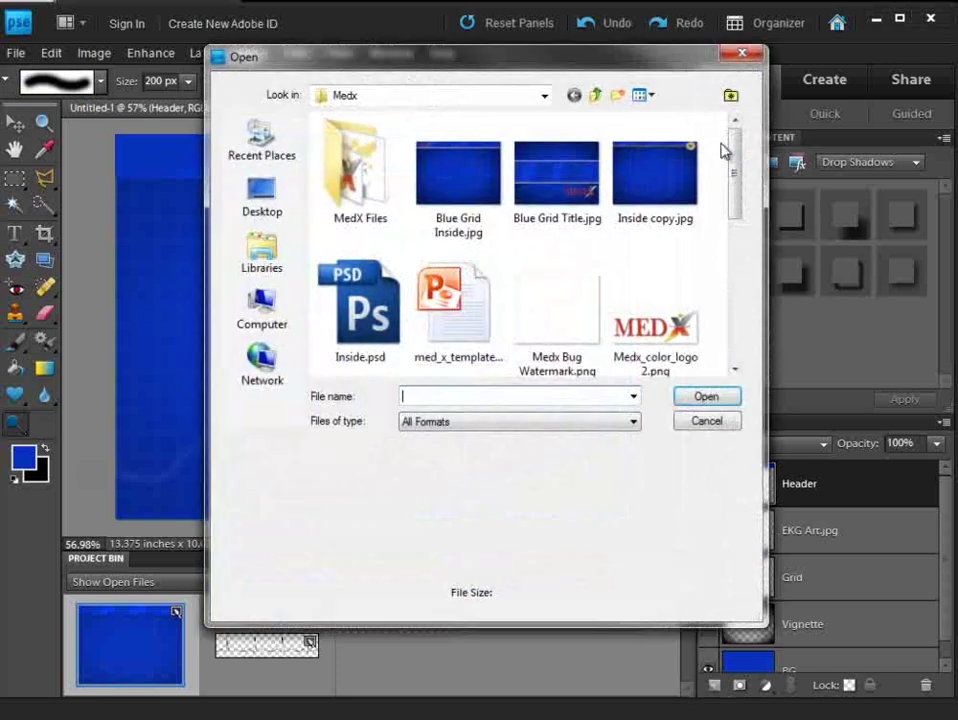
left_click_drag(736, 150, 740, 325)
left_click(557, 175)
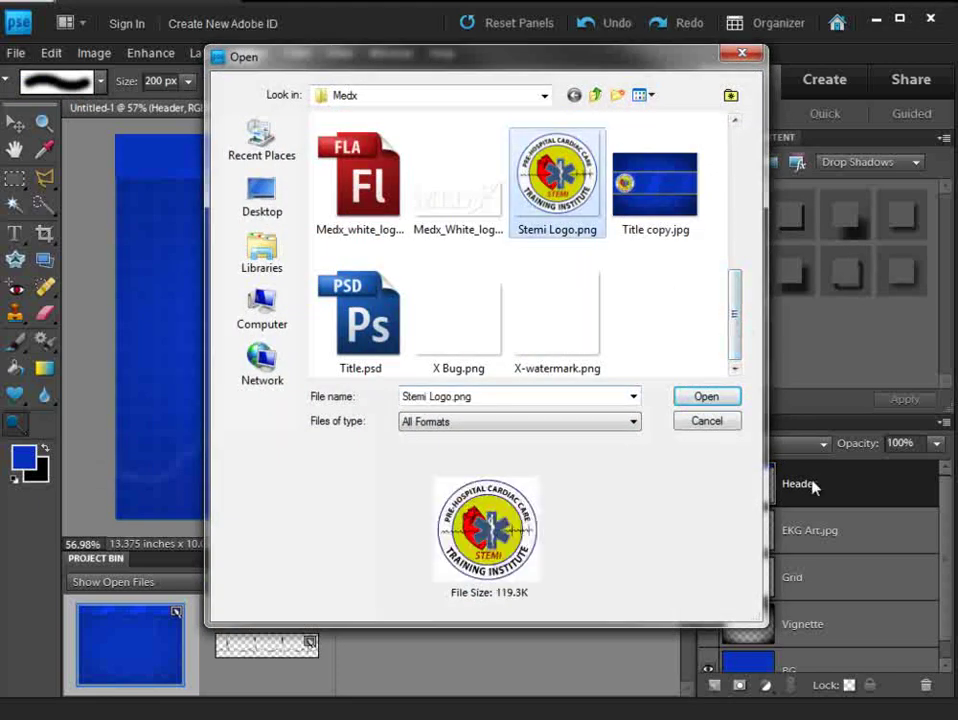
left_click(706, 399)
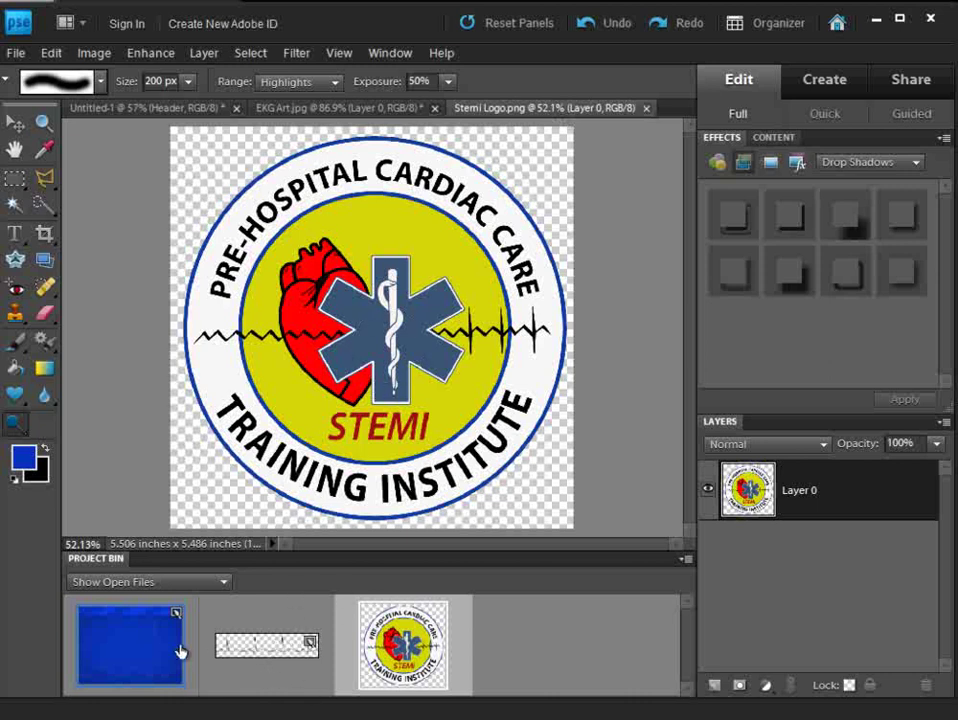
Step: Enable Allow Floating Documents in Full Edit Mode in the General preferences
left_click(155, 667)
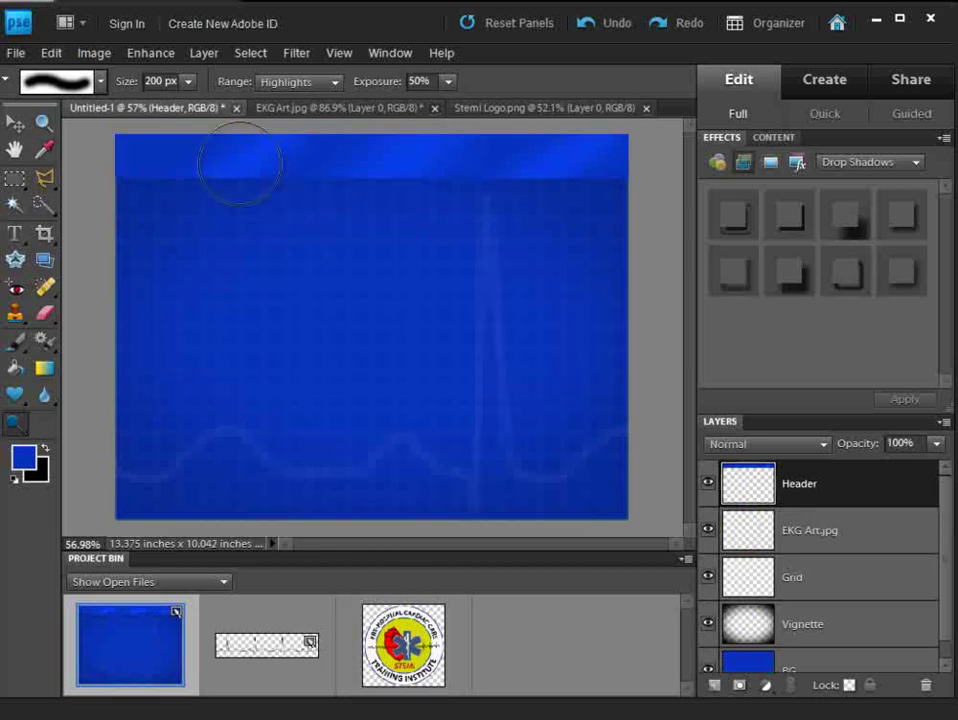
left_click(51, 55)
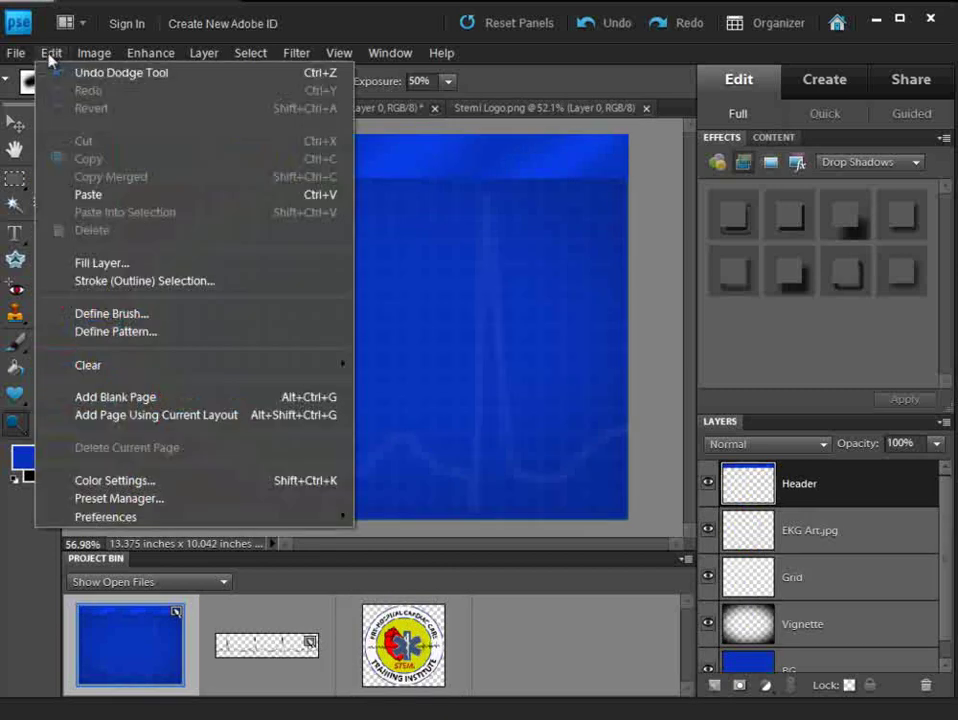
mouse_move(76, 519)
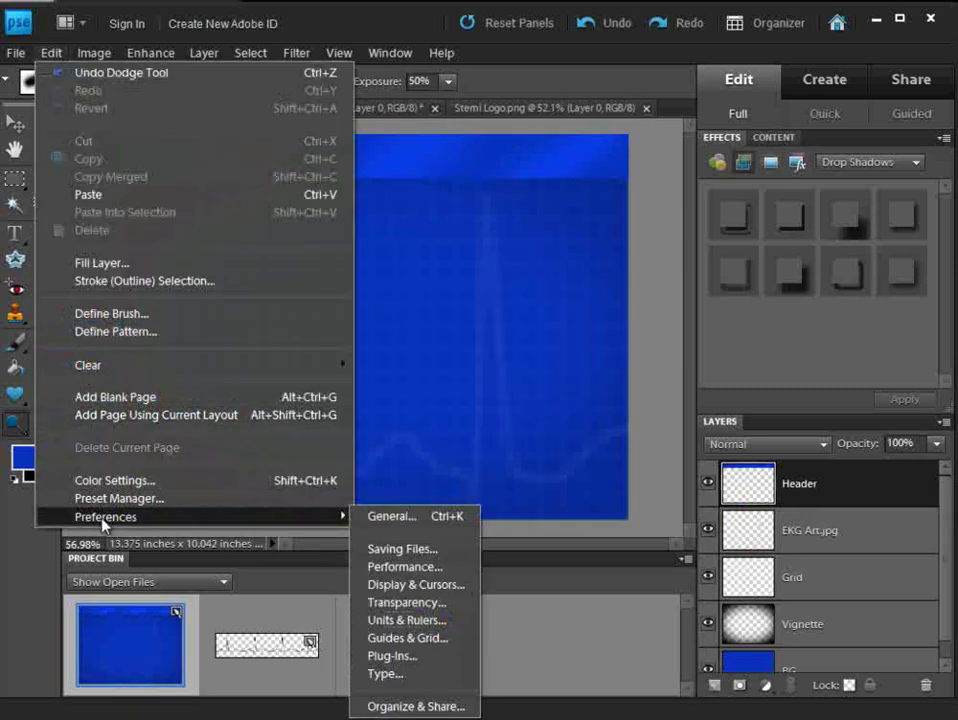
left_click(381, 526)
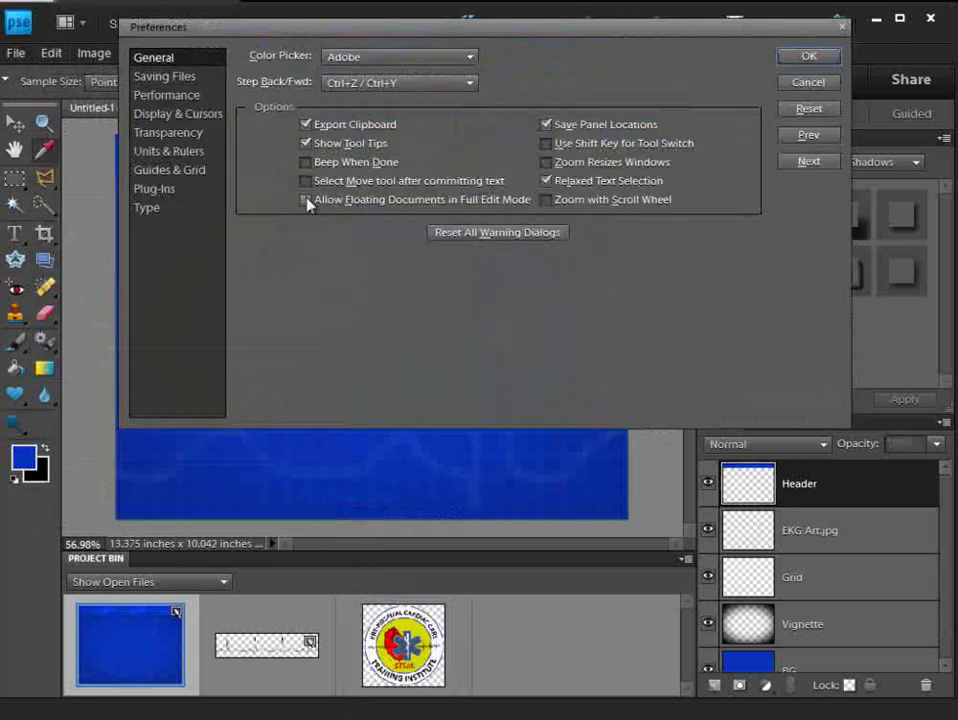
left_click(306, 200)
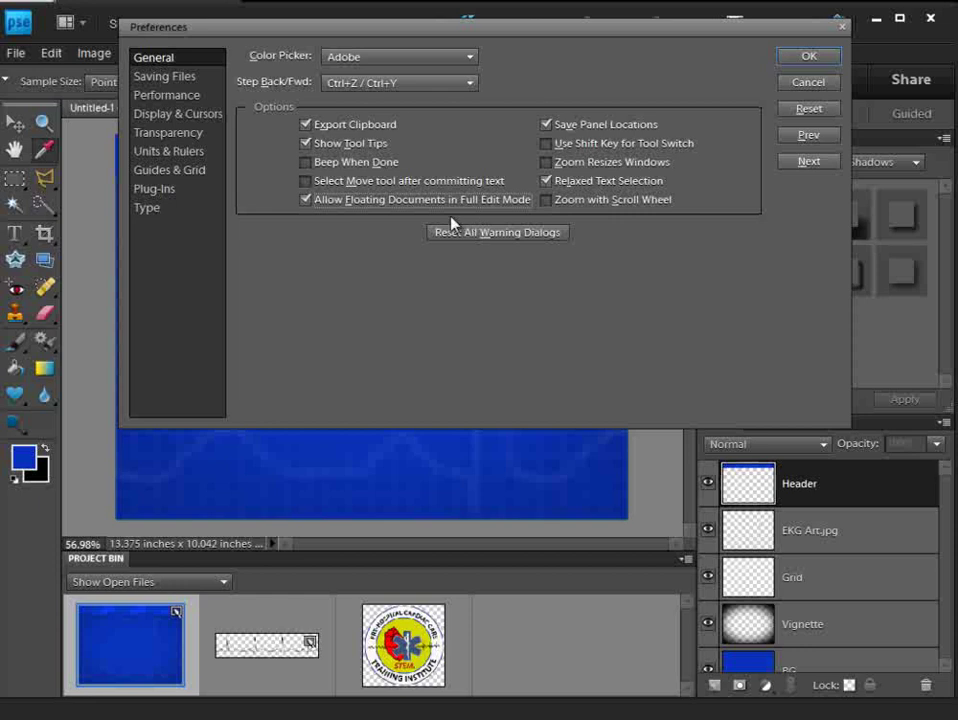
left_click(814, 58)
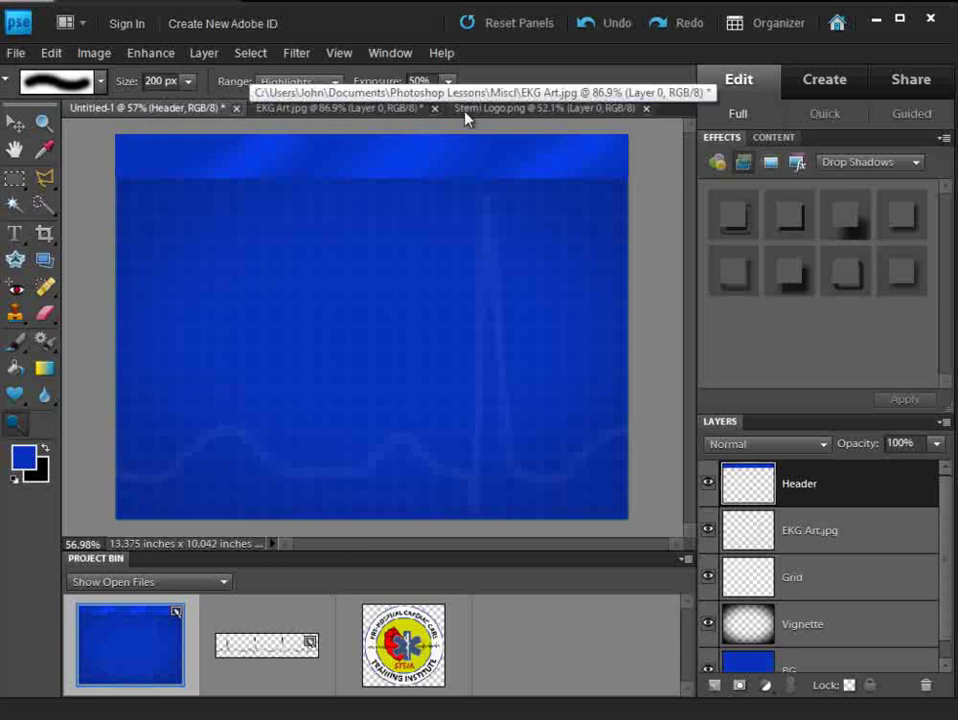
Step: Float the Stemi Logo window, copy its Layer 0 onto the Untitled-1 canvas, and close it
left_click(538, 110)
left_click_drag(536, 116, 526, 147)
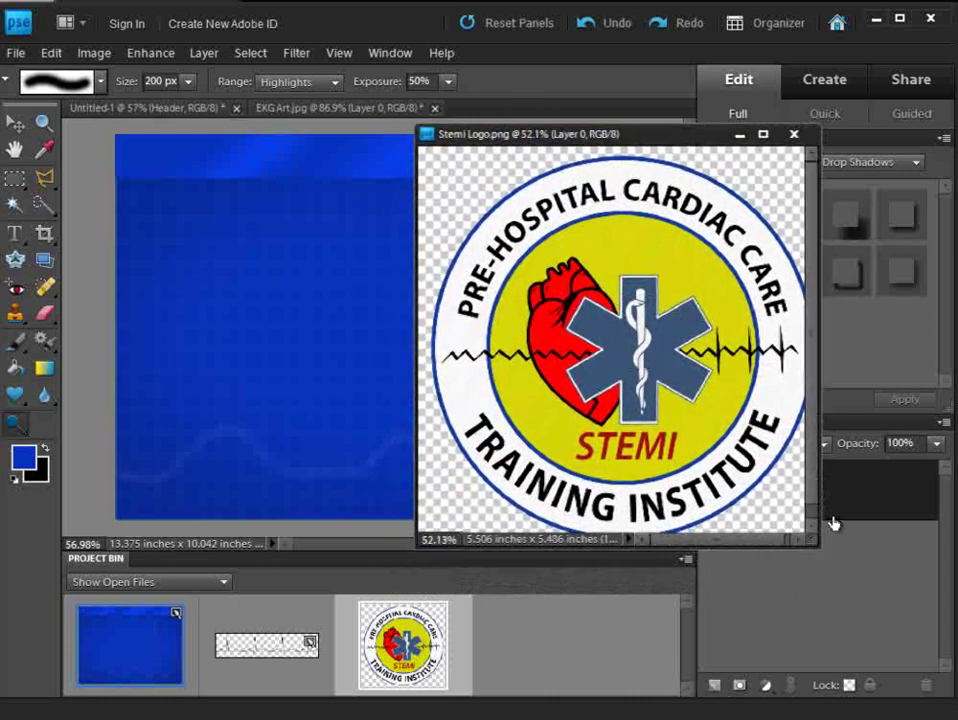
left_click_drag(842, 509, 320, 334)
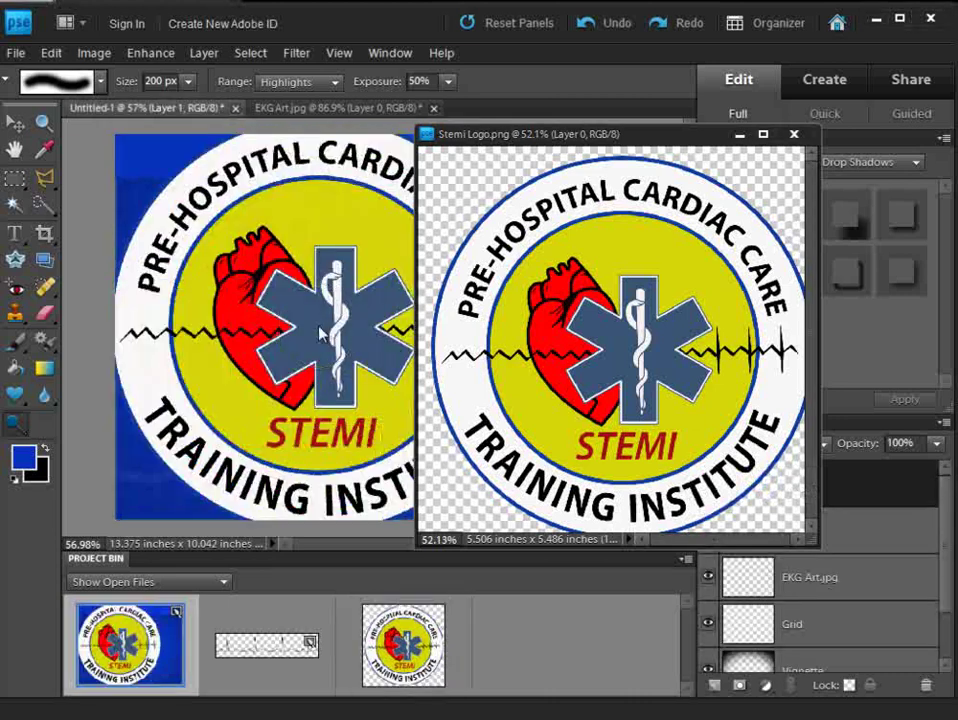
left_click(794, 134)
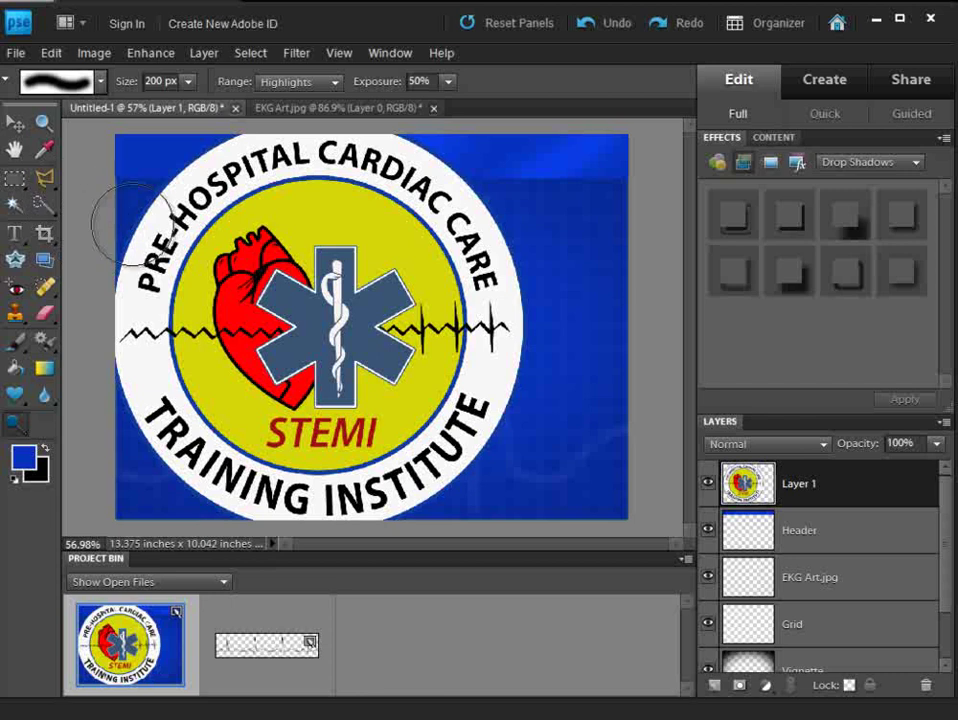
Step: Start a Free Transform on the logo, then cancel the accidental skew
left_click(51, 54)
left_click(51, 54)
left_click(106, 56)
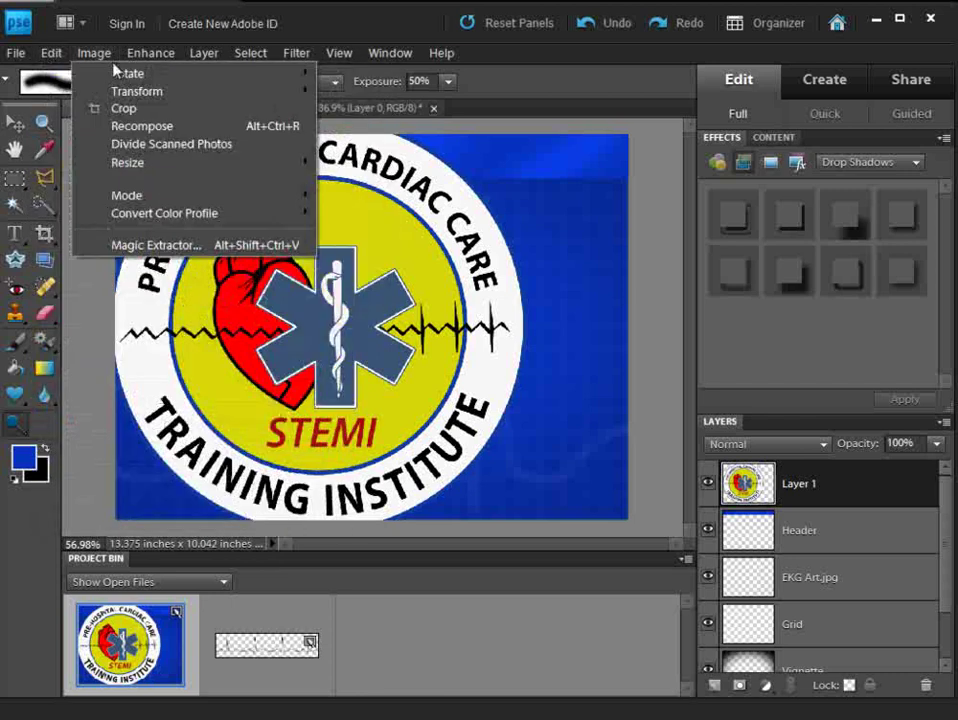
mouse_move(295, 91)
left_click(345, 91)
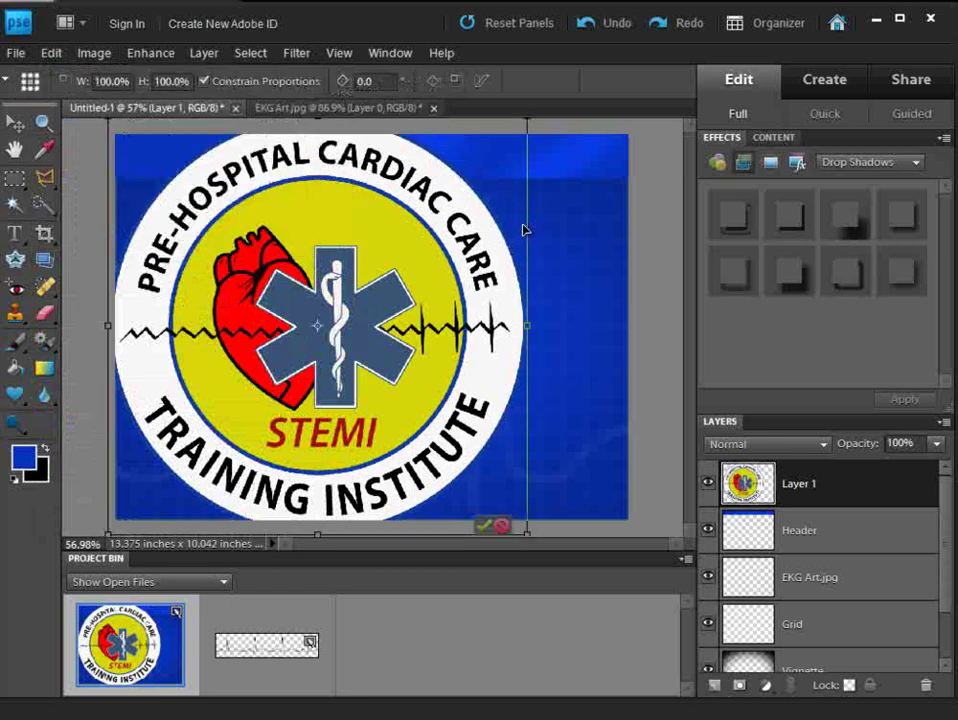
left_click_drag(525, 533, 424, 448)
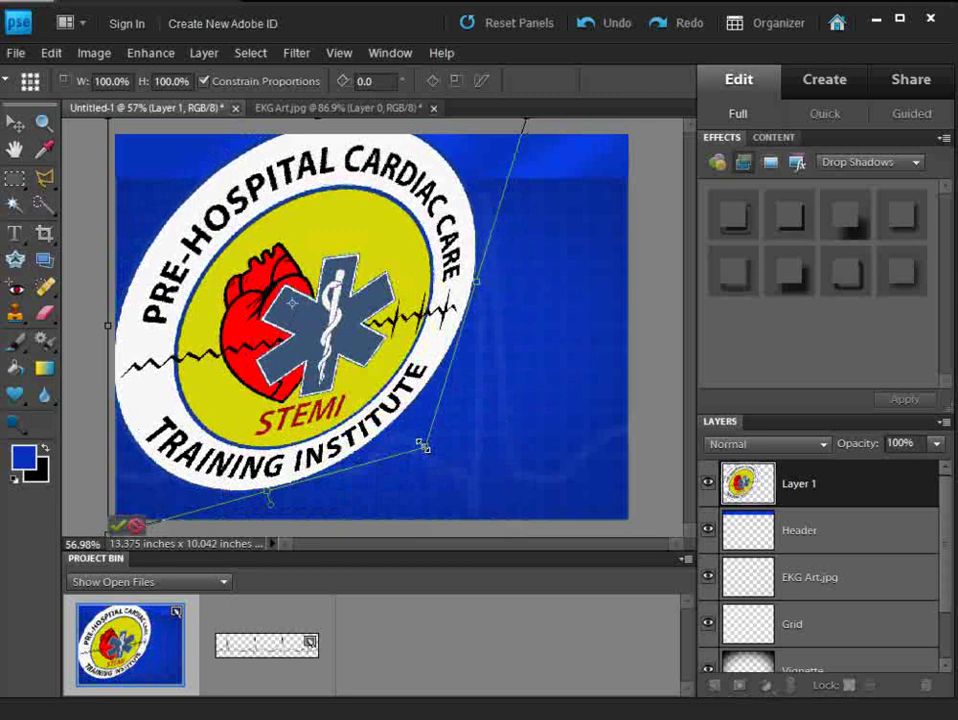
key("o")
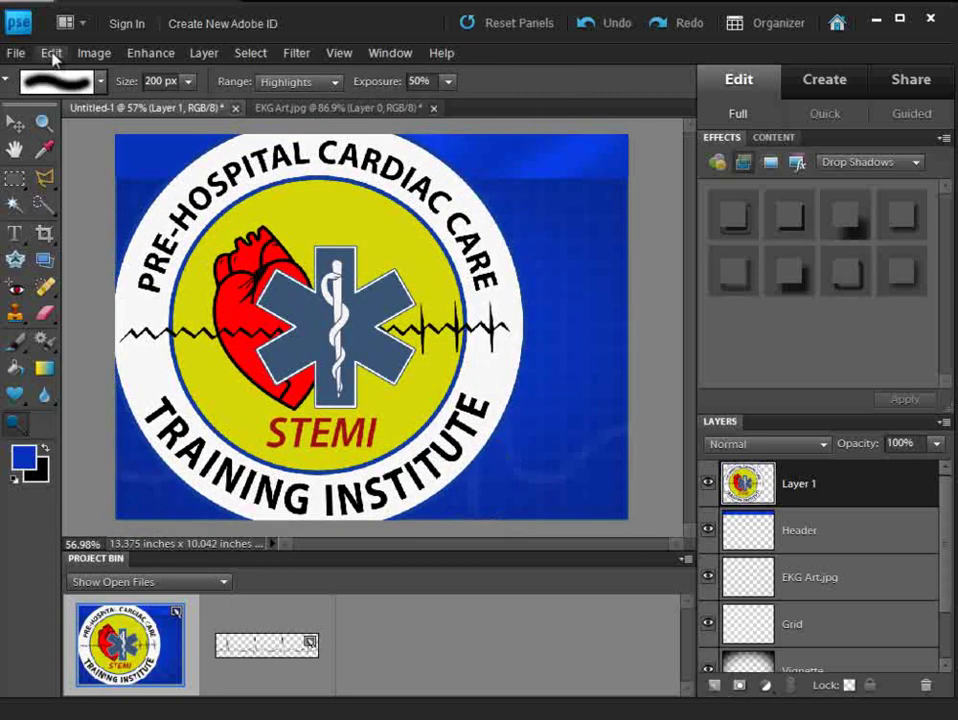
Step: Free Transform the logo again, scaling it to about 16% in the top-left corner
left_click(88, 53)
mouse_move(137, 92)
left_click(362, 90)
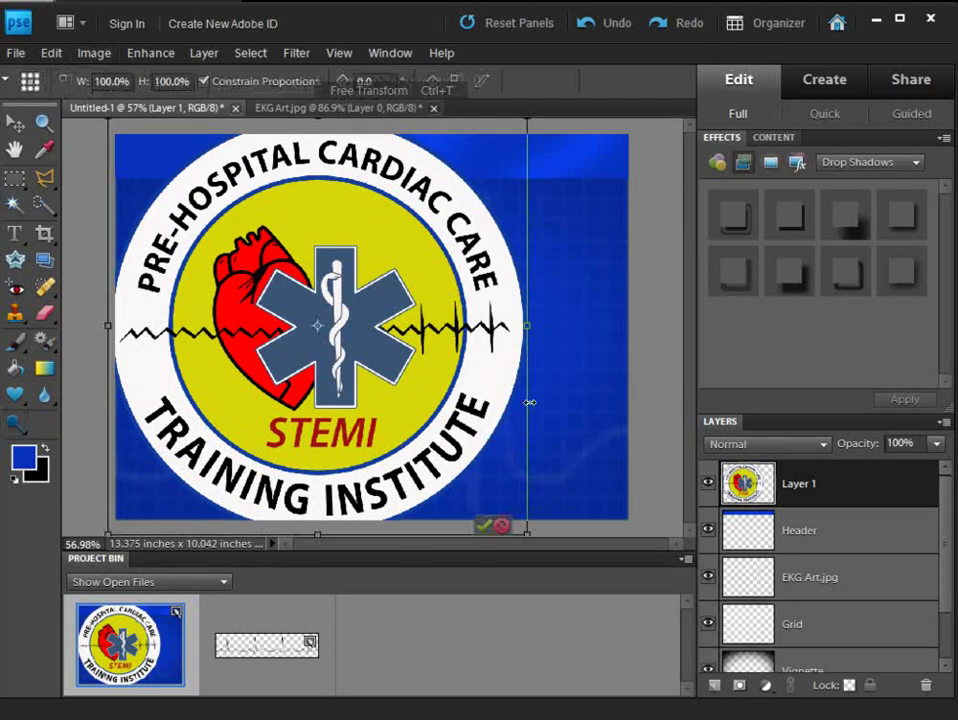
left_click_drag(528, 535, 200, 210)
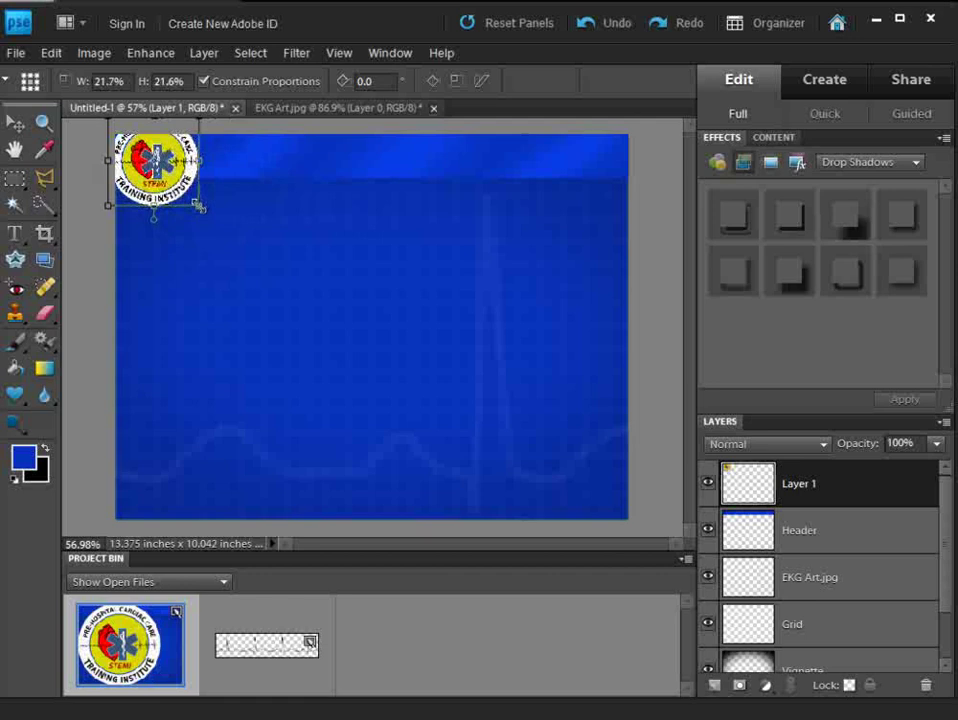
left_click_drag(175, 167, 190, 180)
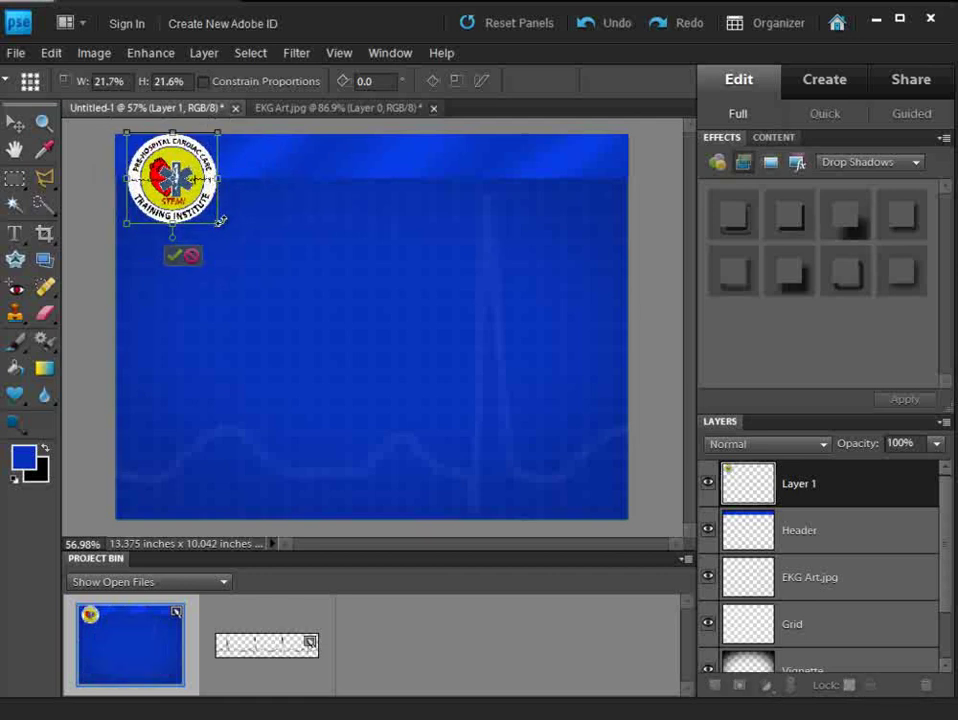
mouse_move(214, 222)
left_mouse_down()
mouse_move(196, 198)
mouse_move(201, 204)
left_mouse_up()
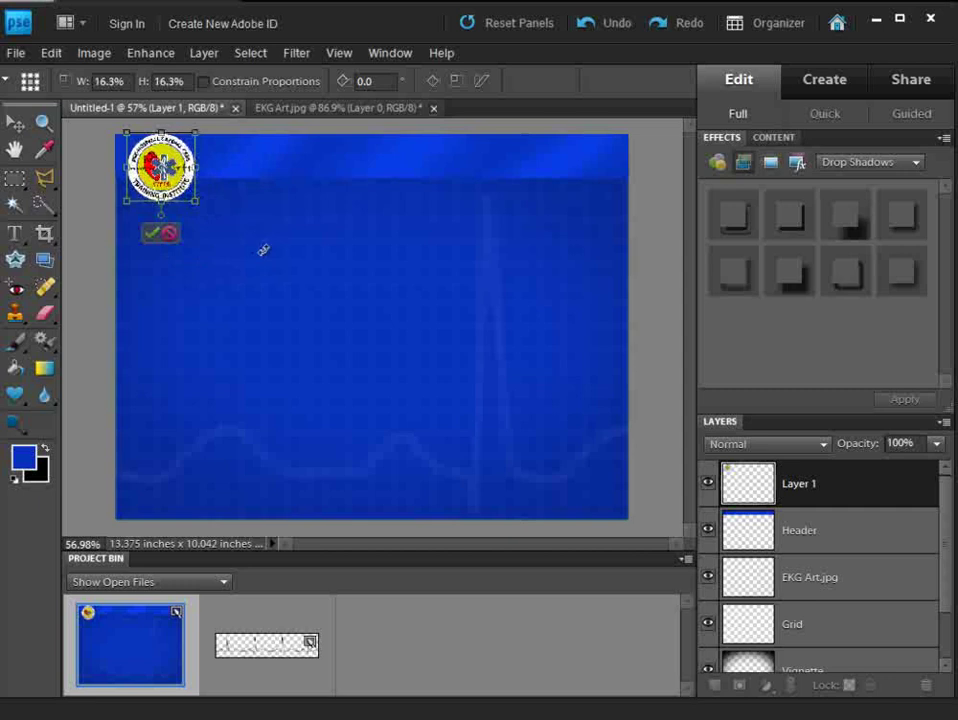
Step: Commit the resize, move the logo to the top-right corner, and rename its layer 'Logo'
key("Return")
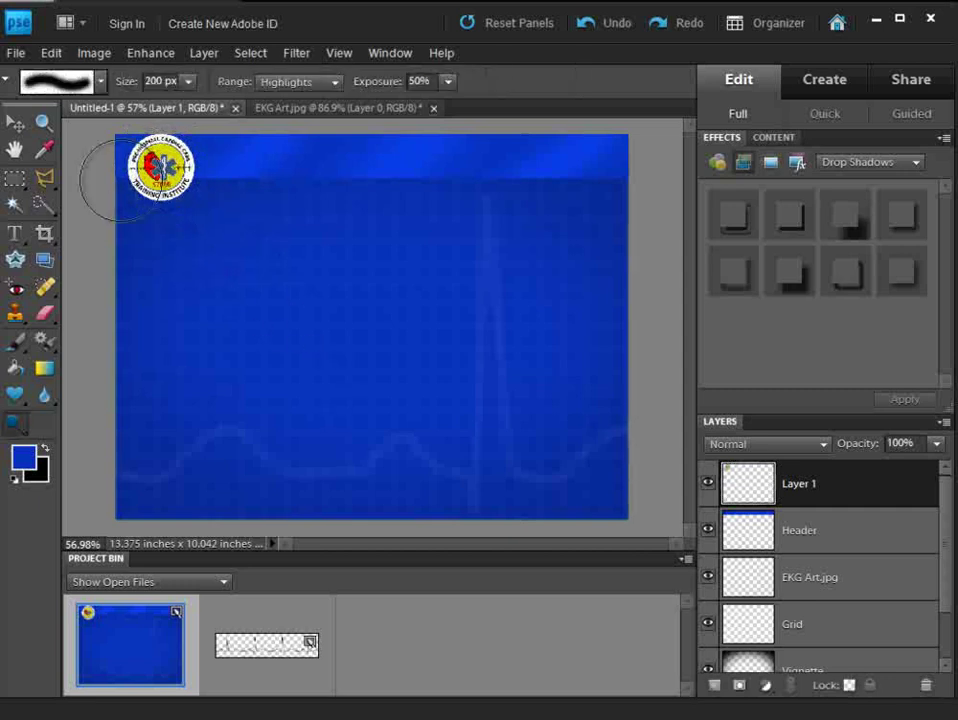
left_click(14, 124)
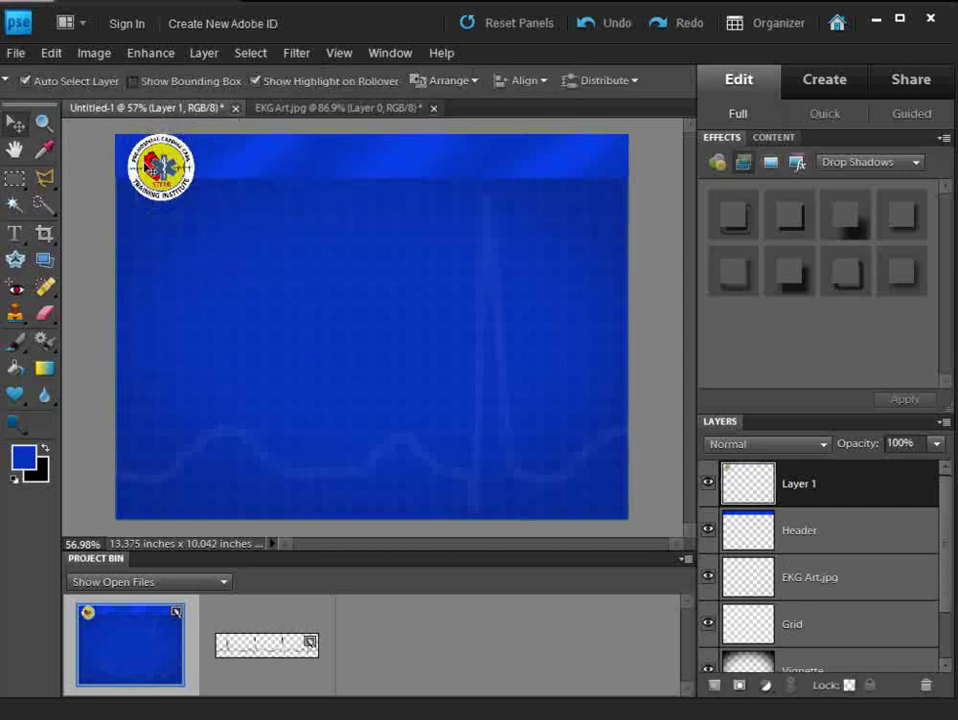
left_click_drag(161, 166, 578, 178)
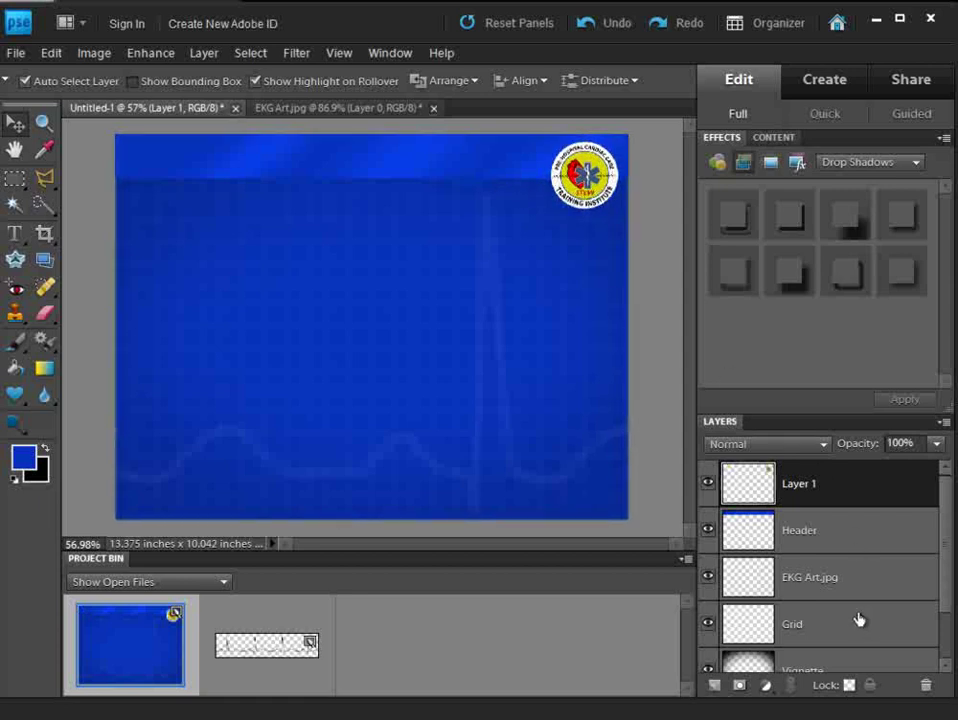
double_click(812, 483)
type("Logo")
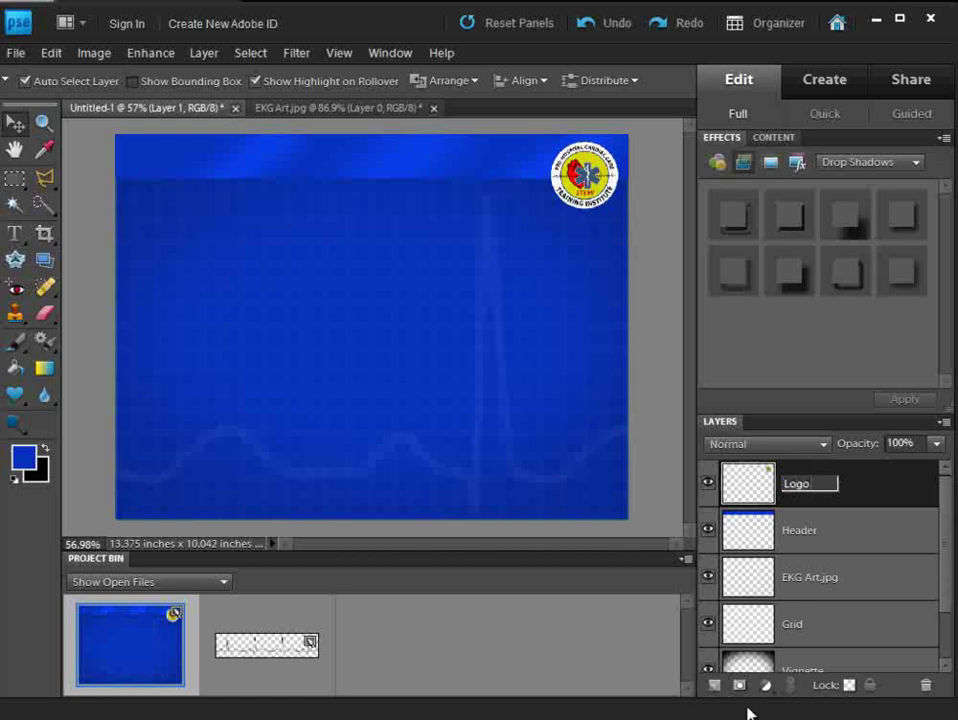
Step: Add a new layer below Logo and name it 'Line'
left_click(714, 685)
left_click_drag(804, 485, 806, 528)
double_click(806, 529)
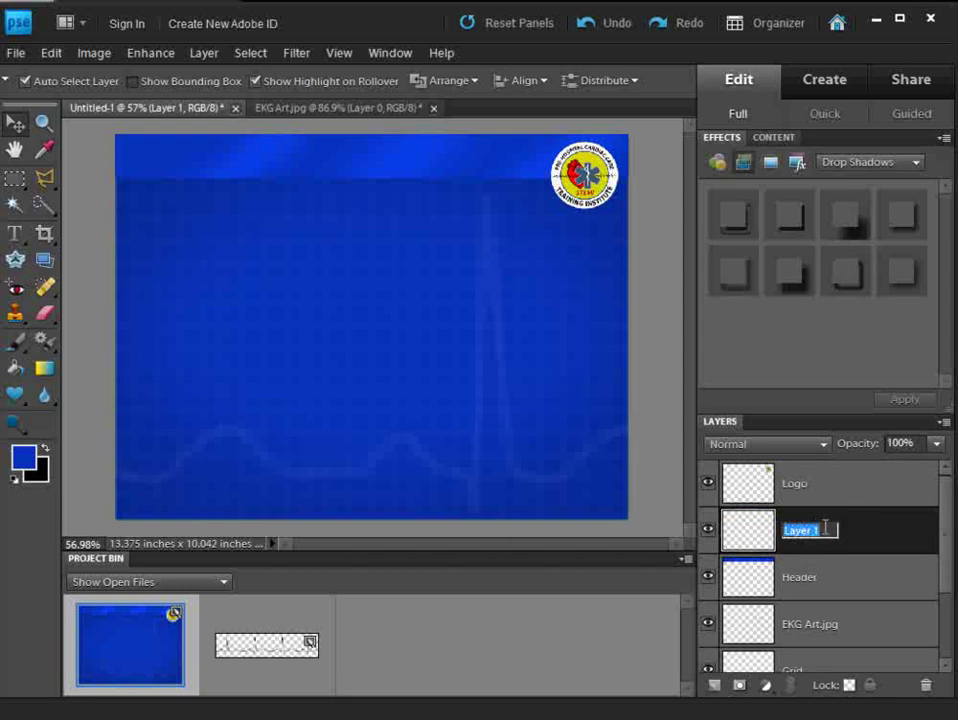
type("Line")
key("Return")
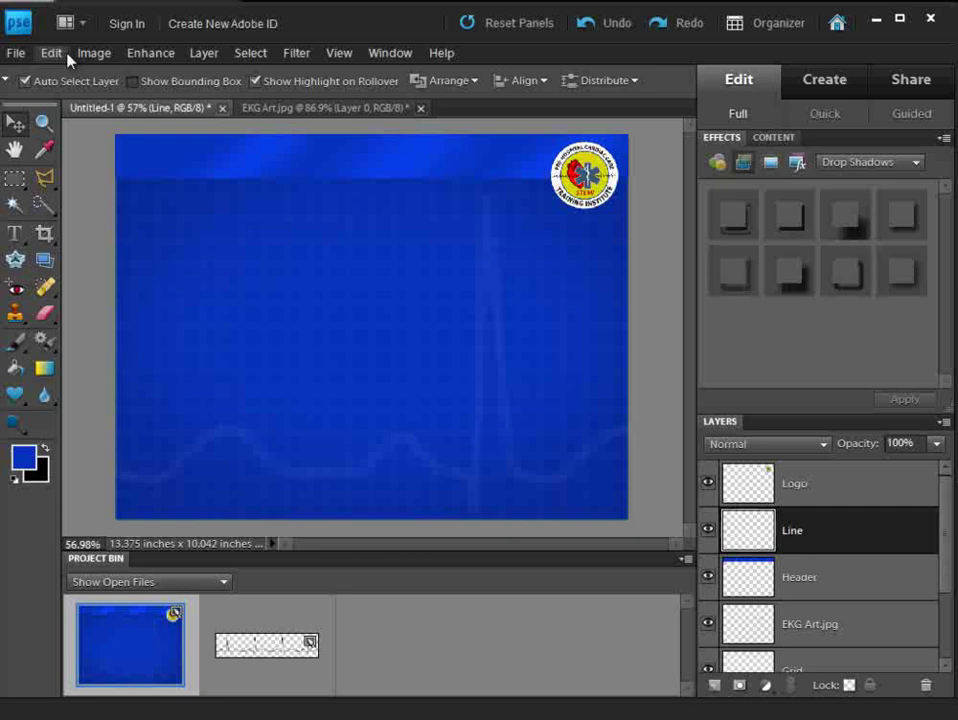
Step: Fill a thin strip across the canvas with the logo's sampled yellow, then deselect
left_click(14, 178)
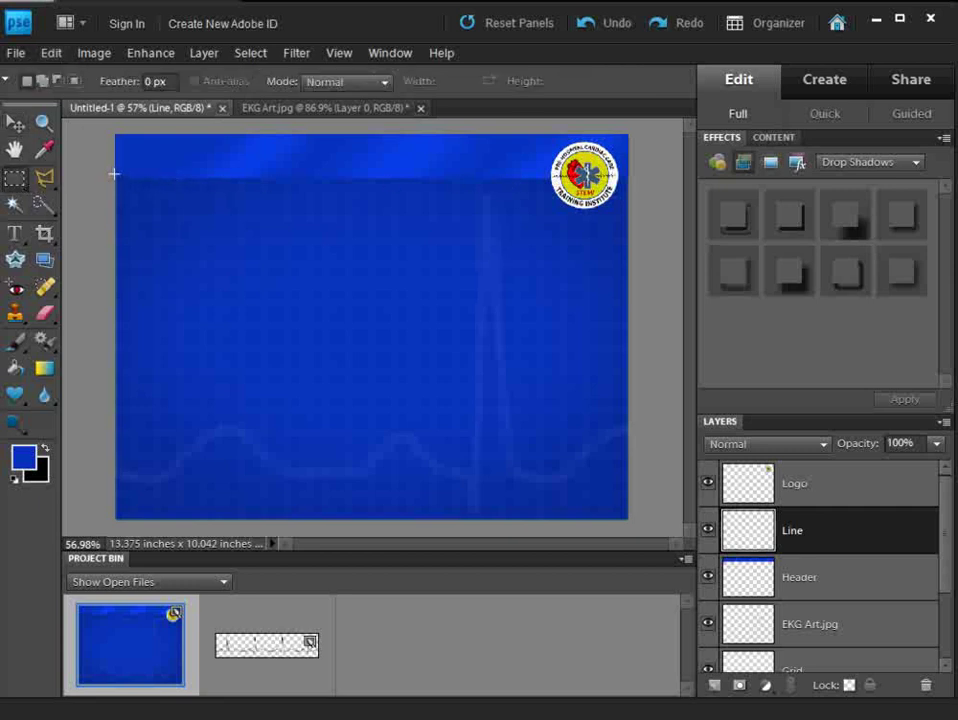
left_click_drag(146, 176, 552, 172)
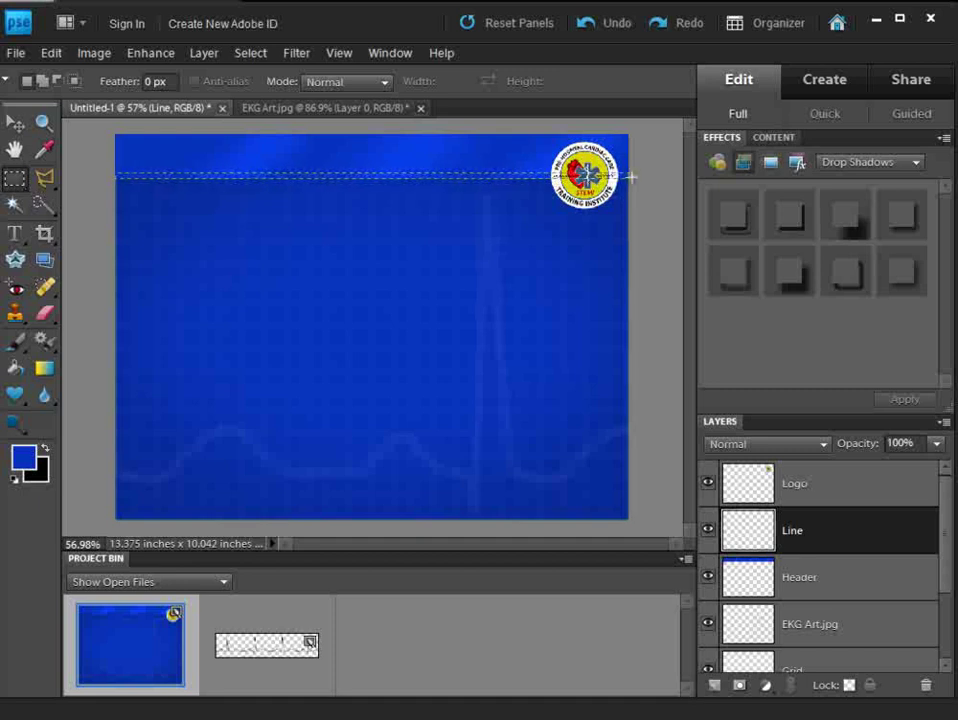
left_click_drag(638, 176, 638, 172)
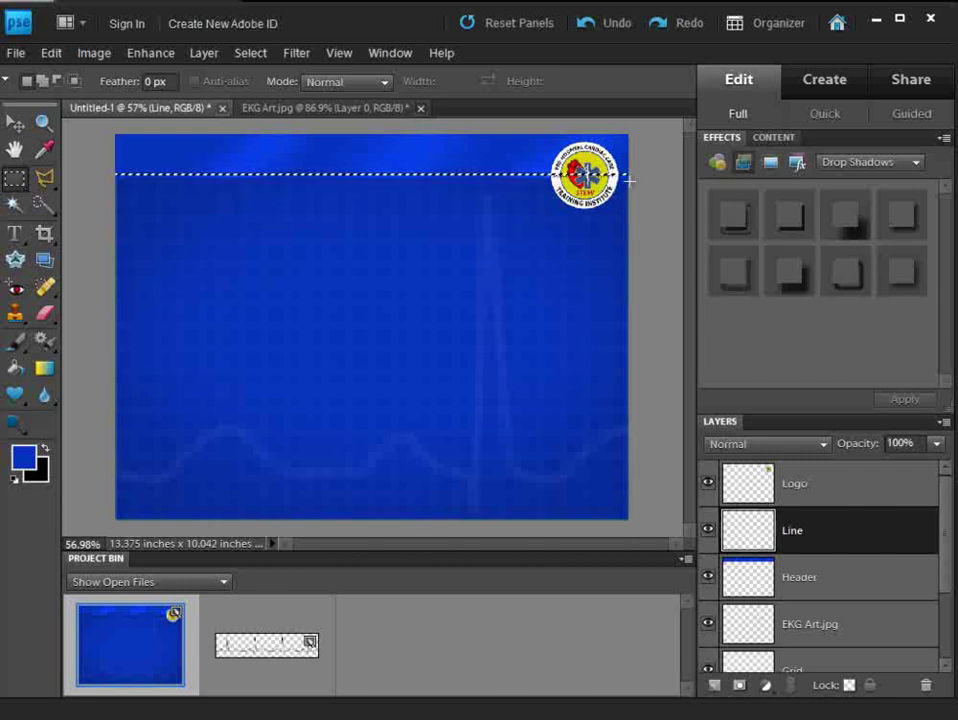
left_click(15, 368)
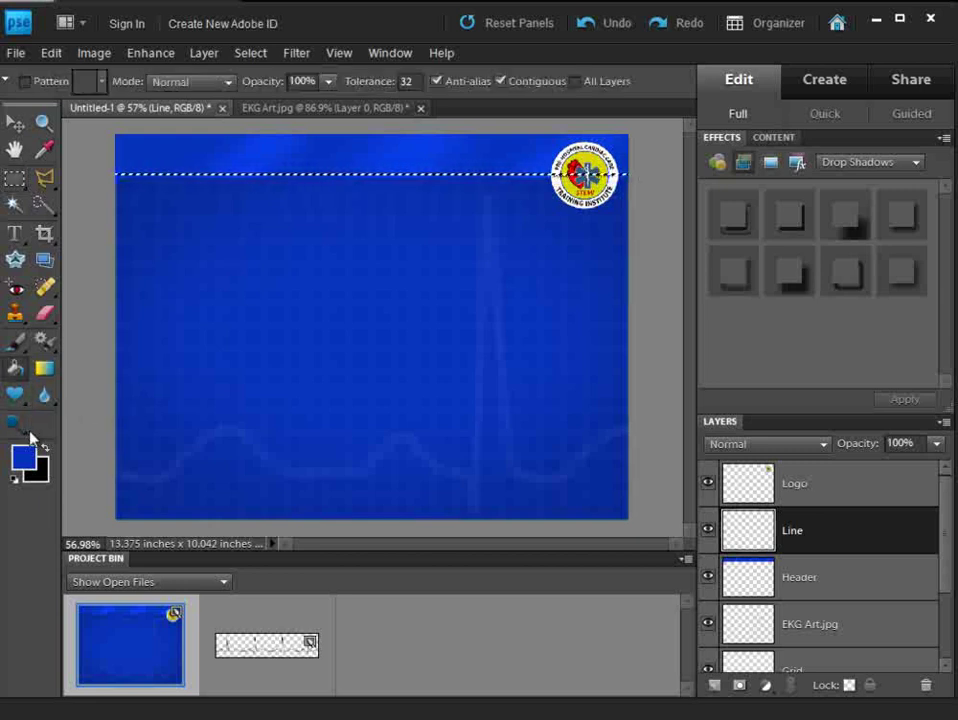
left_click(44, 149)
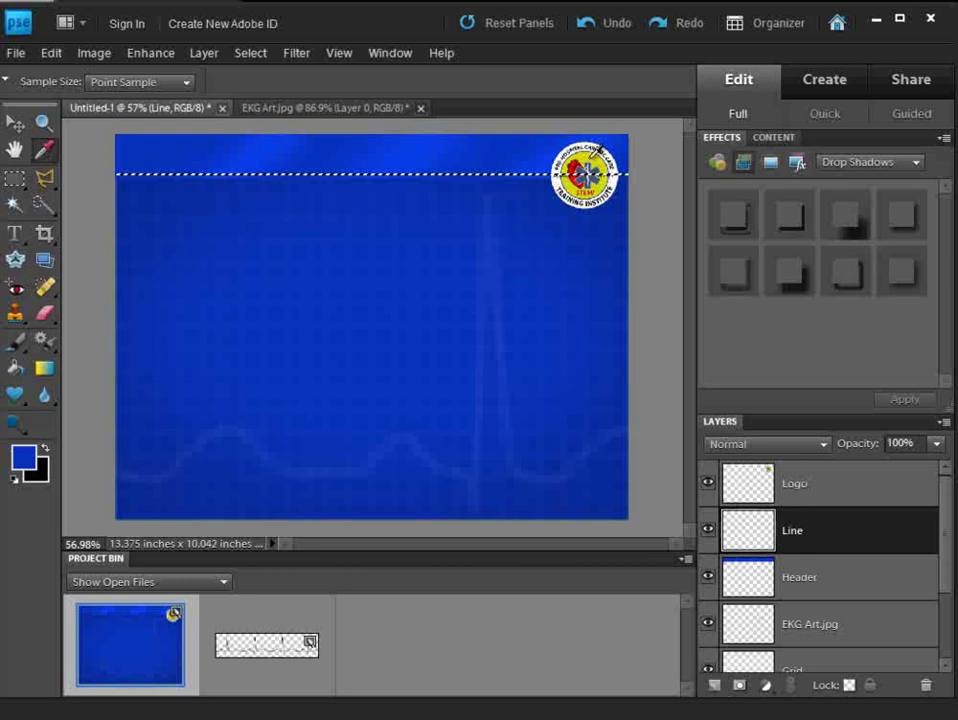
left_click(596, 153)
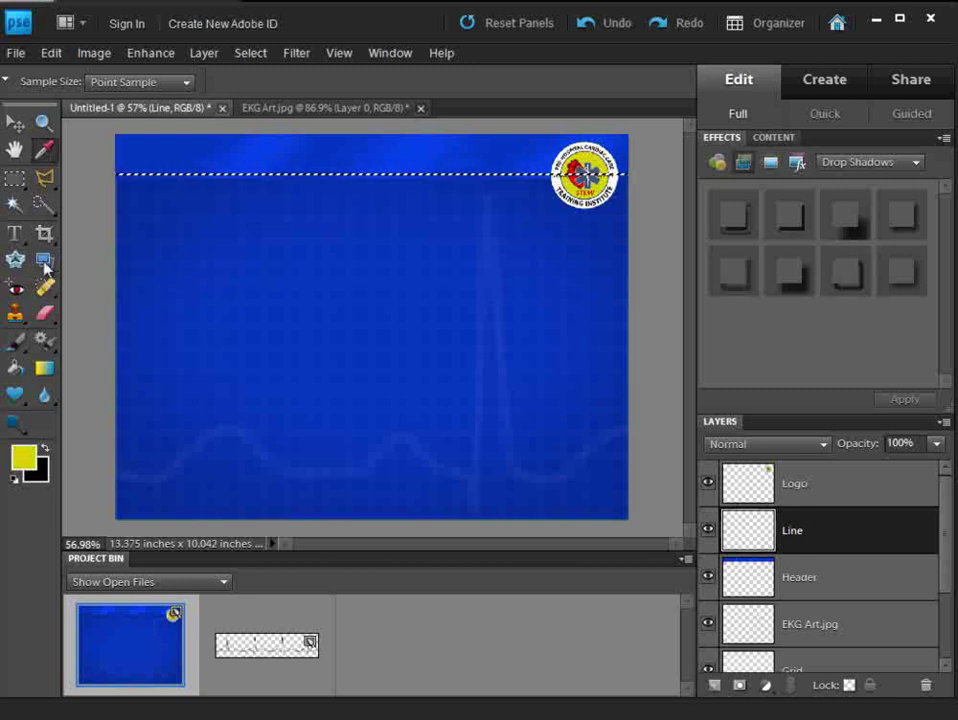
left_click(16, 368)
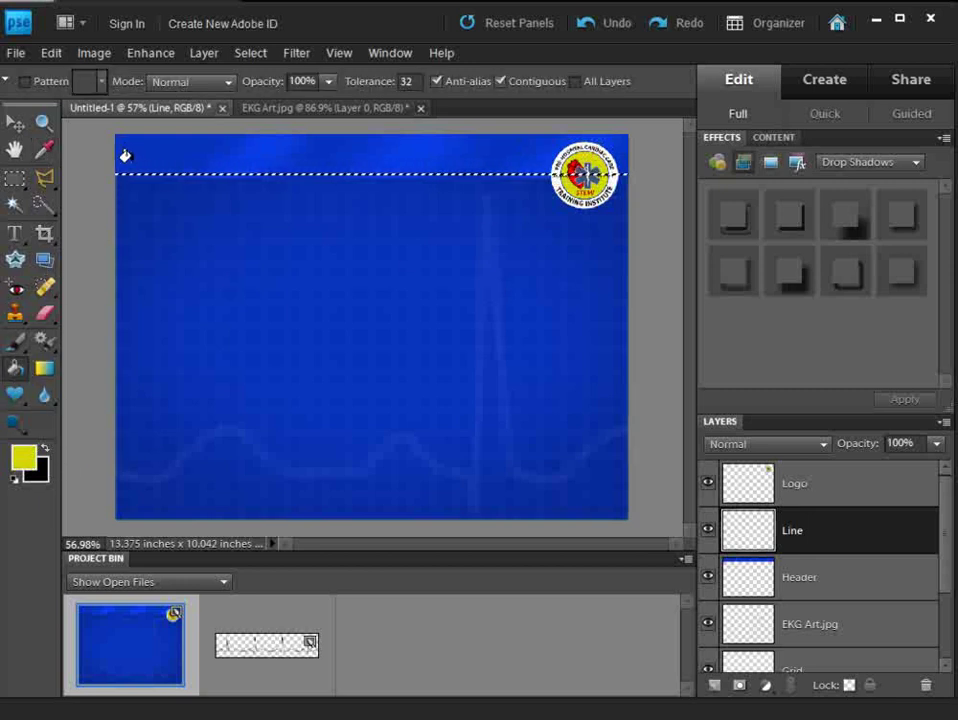
left_click(256, 56)
left_click(272, 91)
Step: Nudge the yellow line slightly downward with the Move tool
left_click(15, 122)
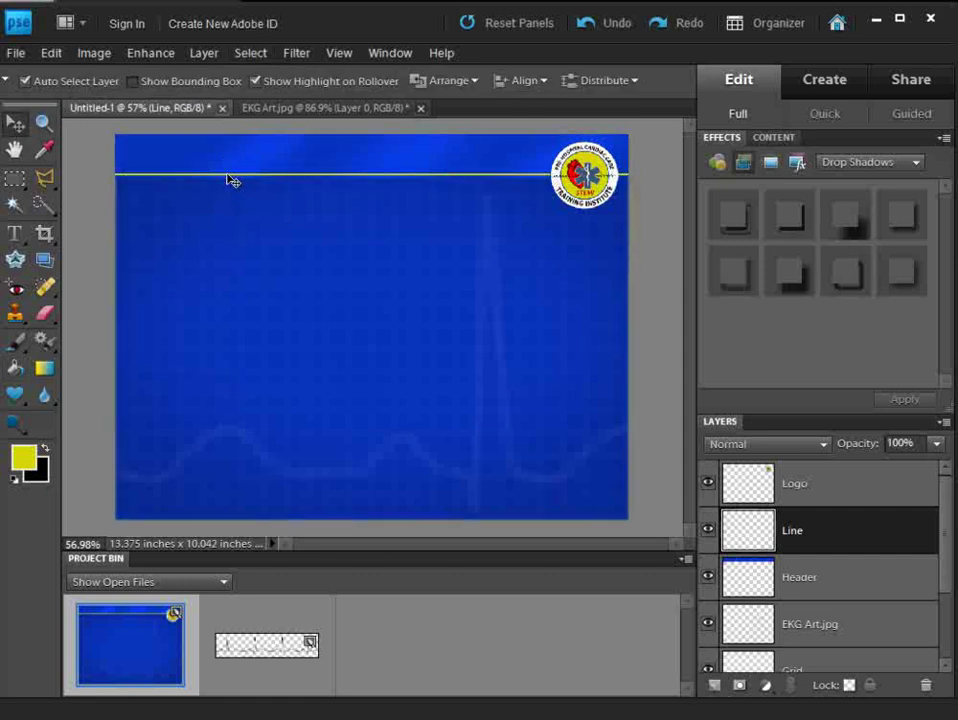
left_click_drag(224, 173, 231, 180)
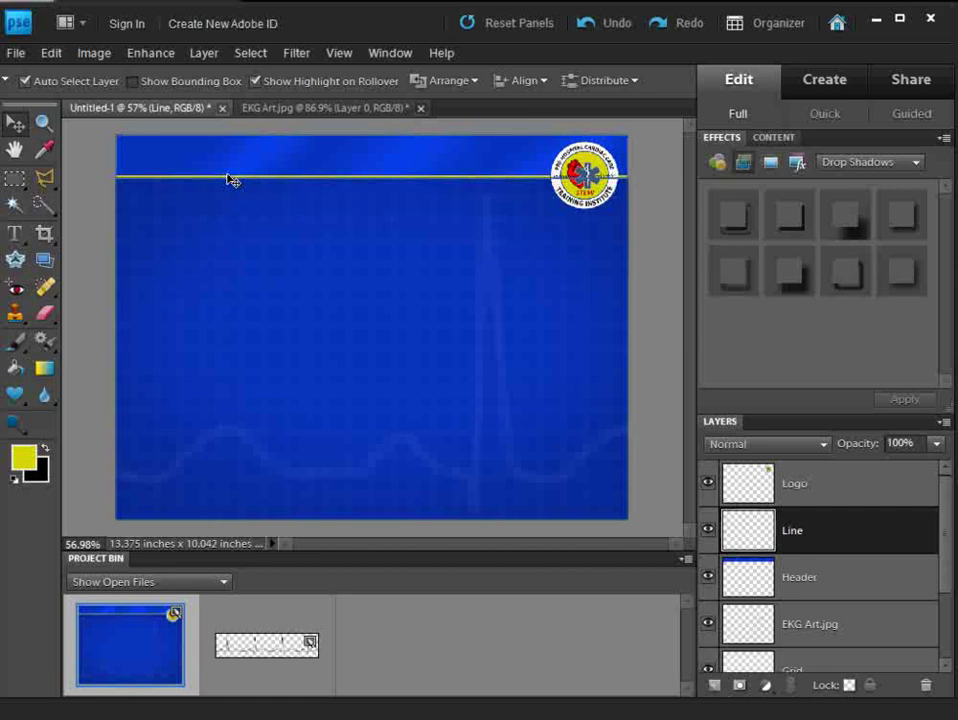
left_click(669, 232)
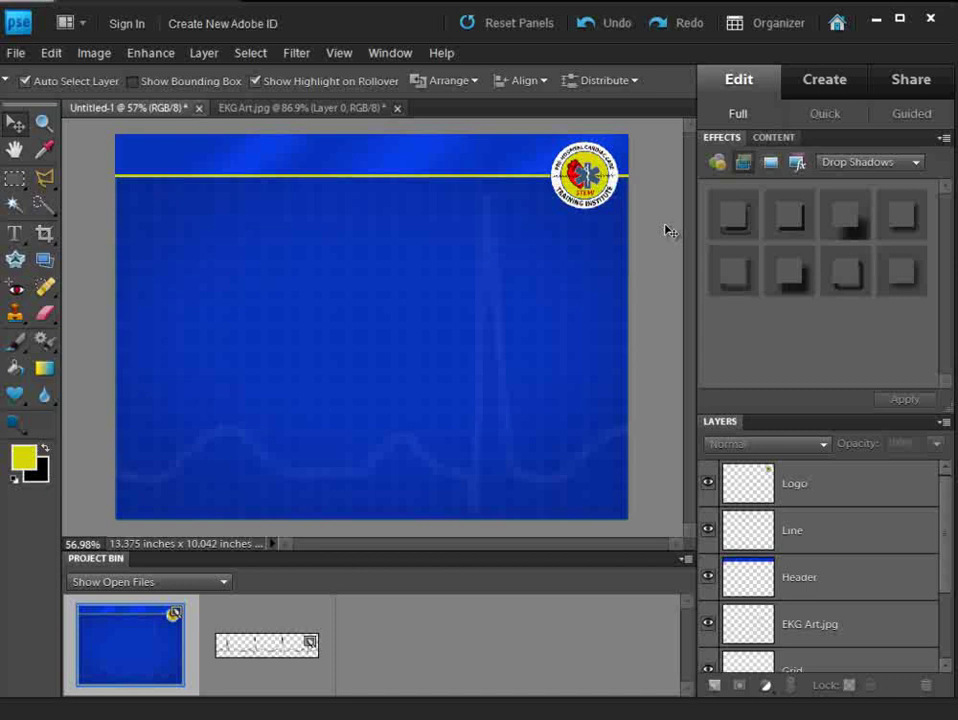
Step: Apply a Drop Shadows effect from the Effects panel to the Logo layer
left_click(816, 500)
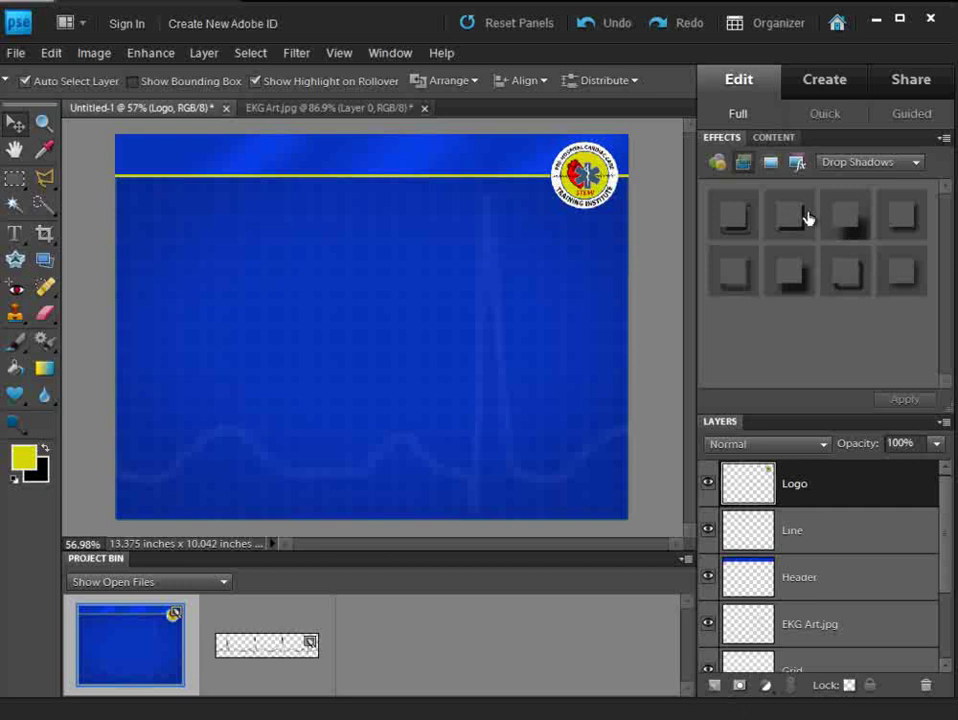
left_click(900, 271)
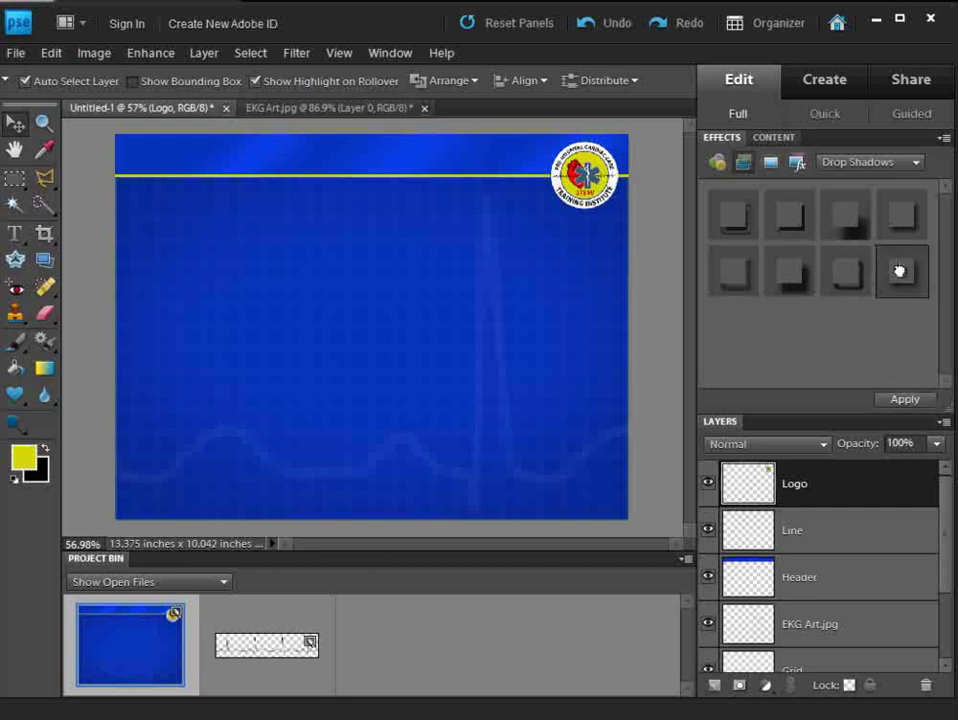
left_click_drag(900, 271, 622, 166)
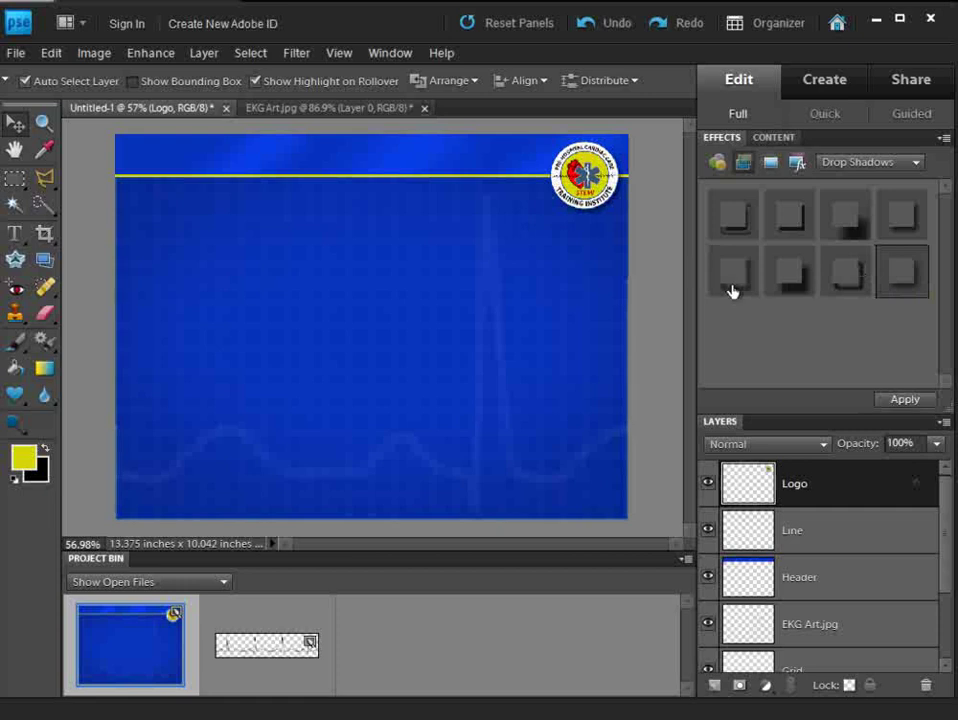
left_click(15, 53)
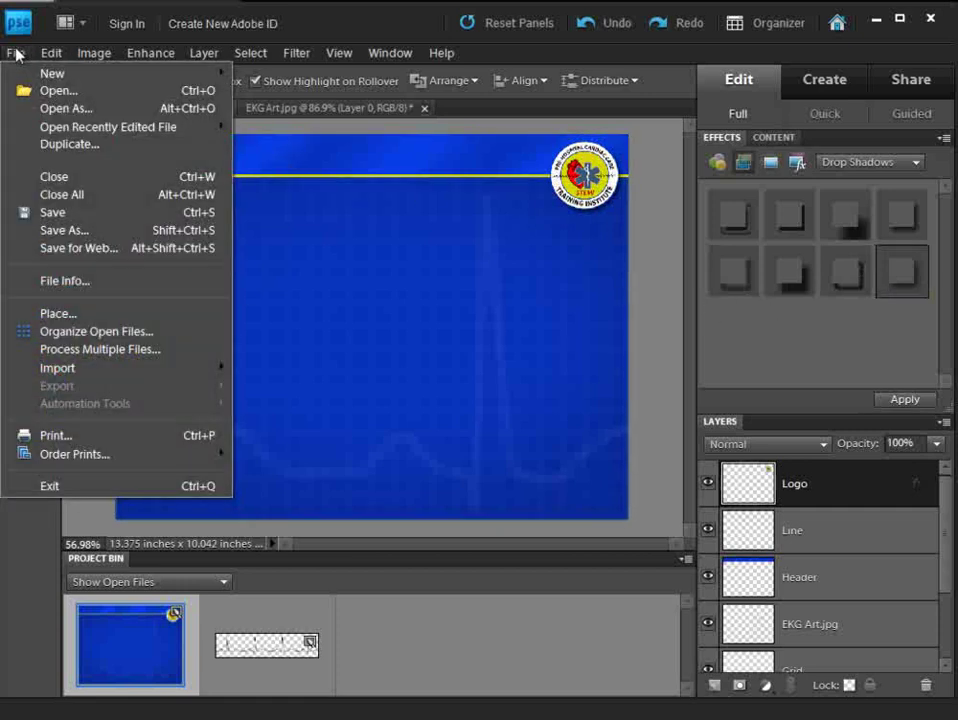
Step: Save the inside-slide background as a JPEG named Inside_grid with the default JPEG options
left_click(77, 233)
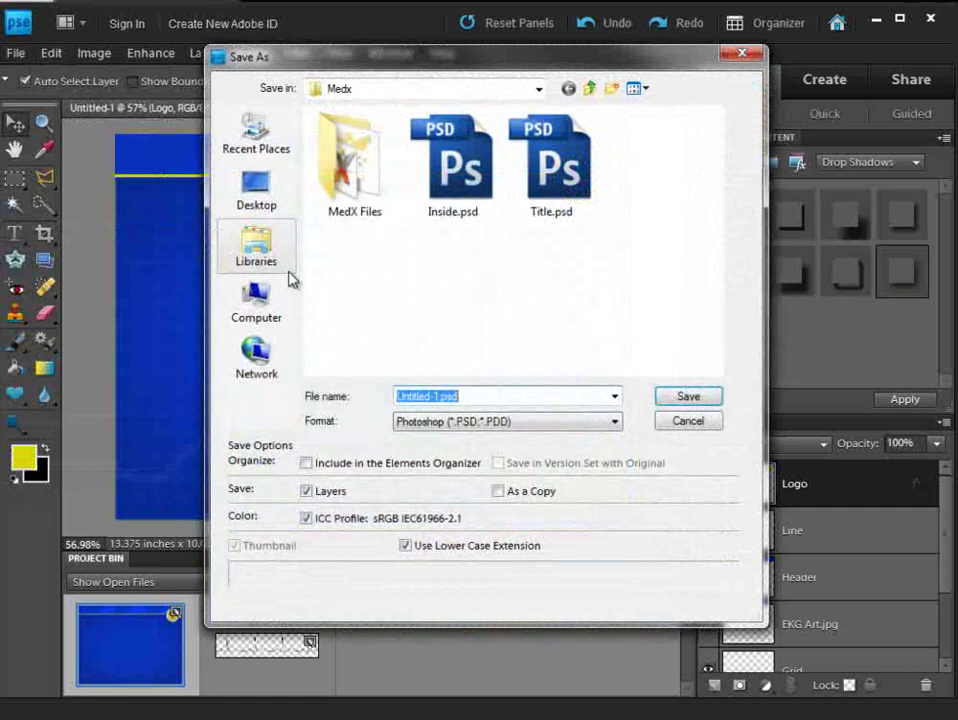
left_click(612, 422)
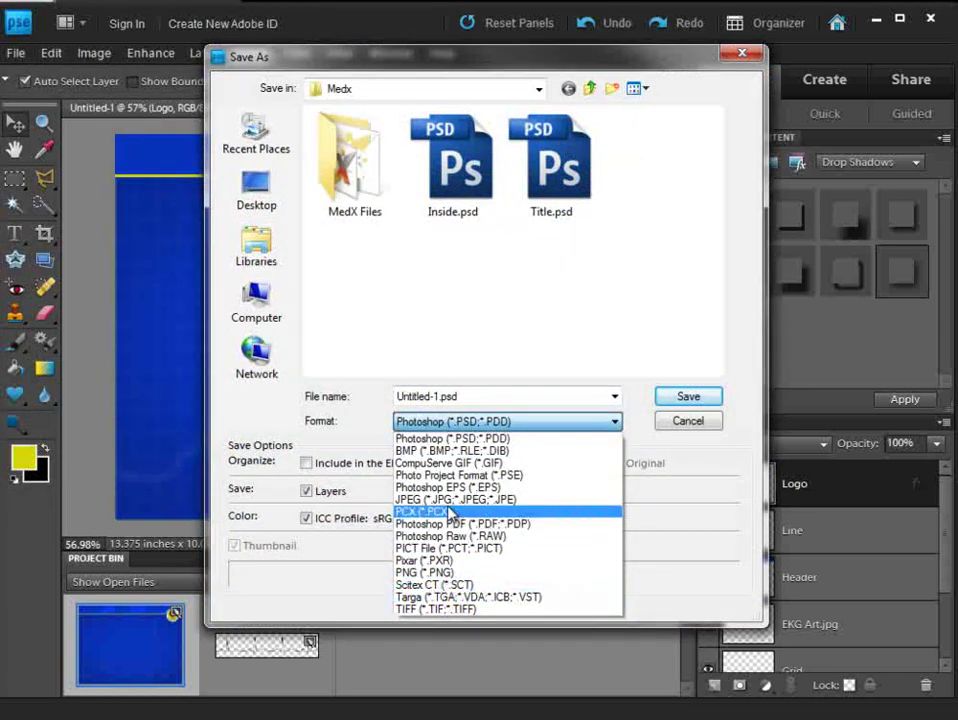
left_click(455, 499)
double_click(465, 398)
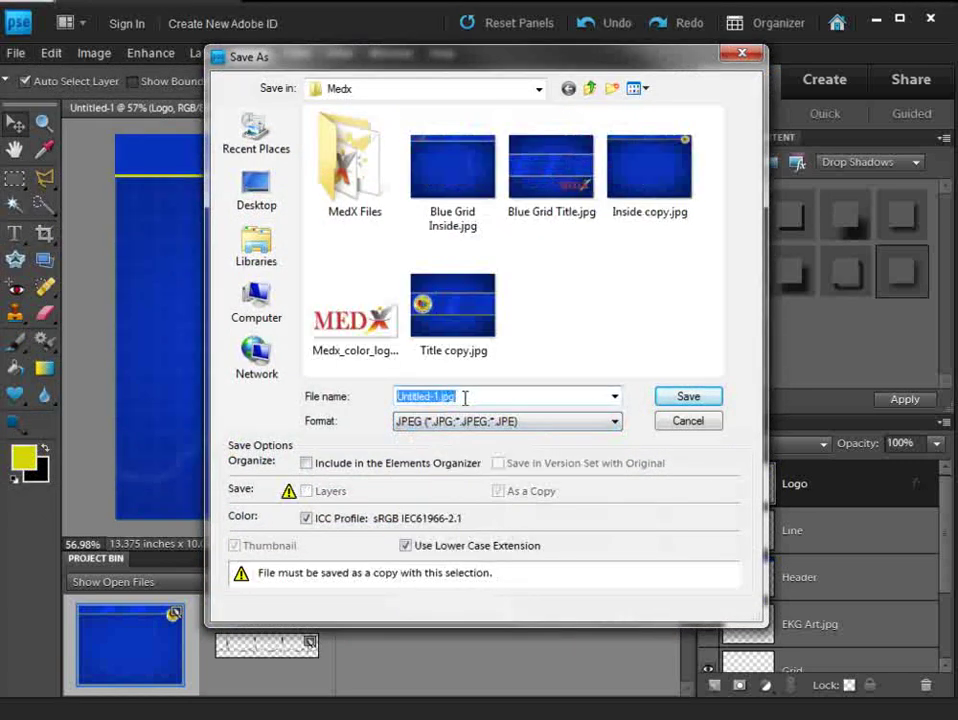
type("Inside_")
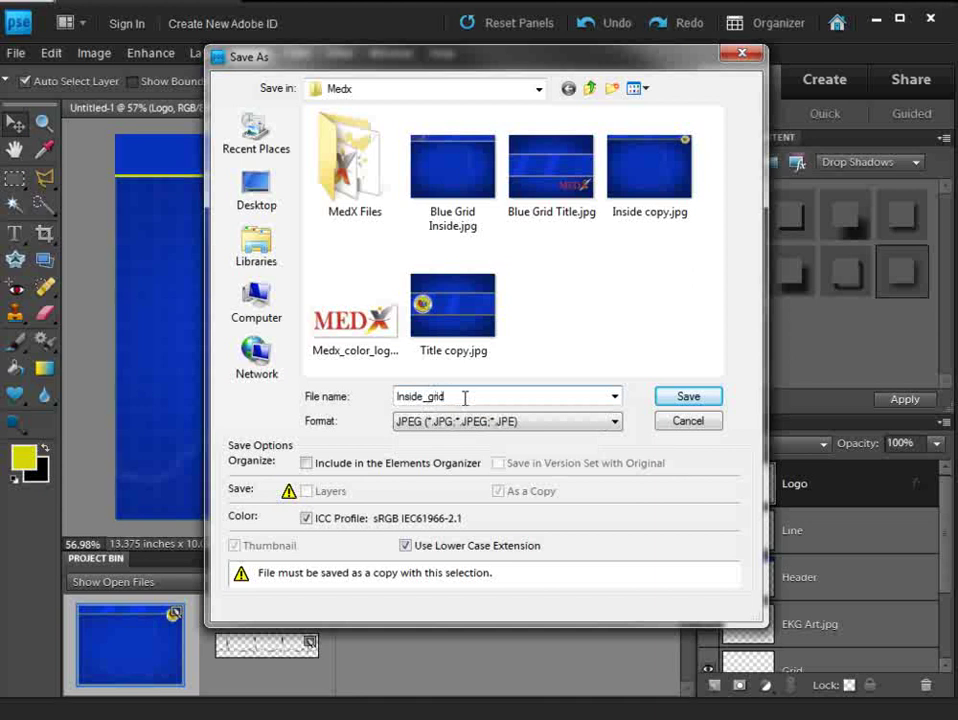
type("grid")
left_click(684, 396)
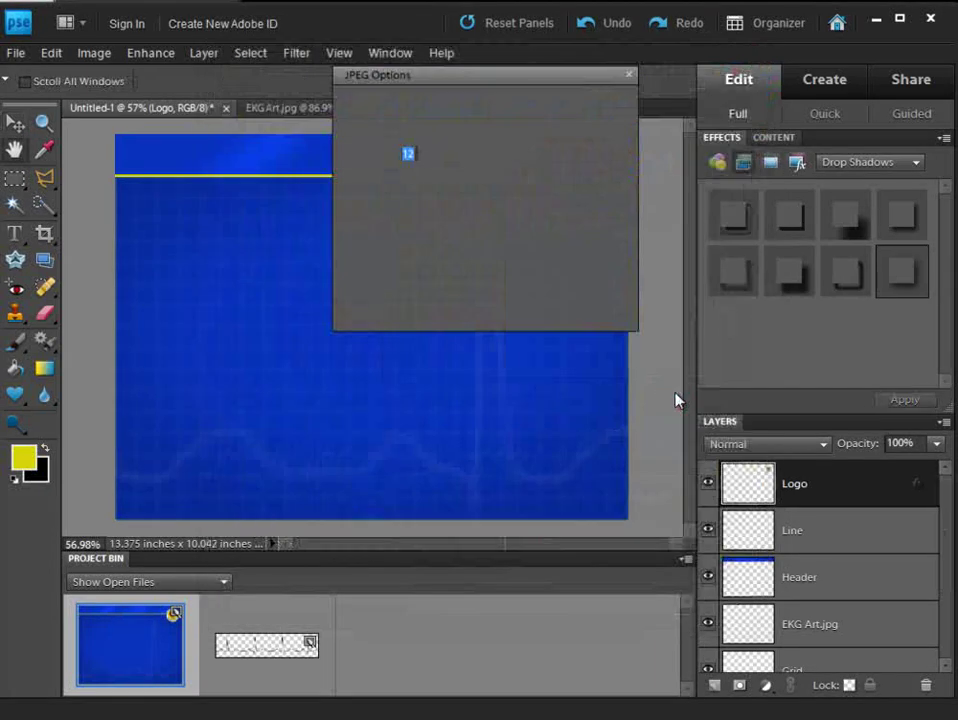
left_click(567, 102)
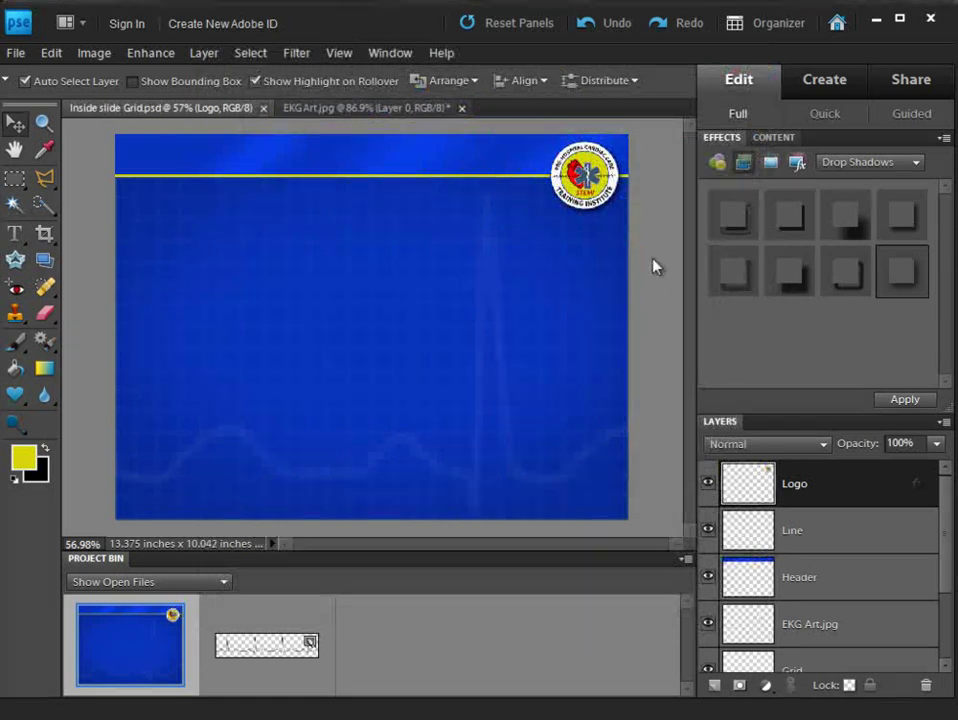
Step: Save the layered file in Photoshop format as Title slide Grid.psd
left_click(14, 55)
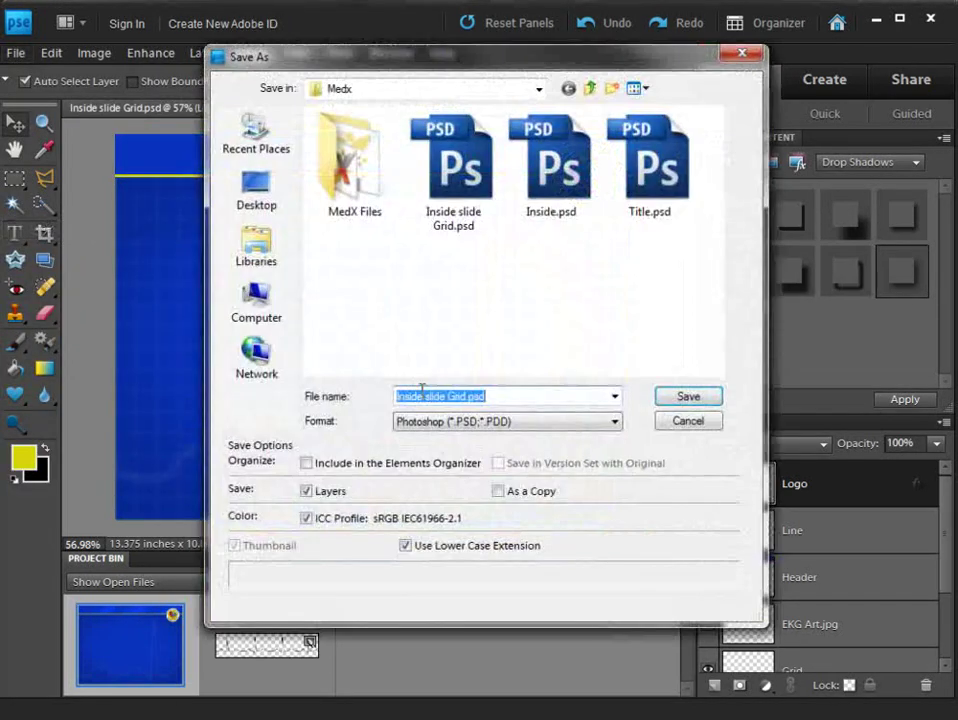
left_click(437, 394)
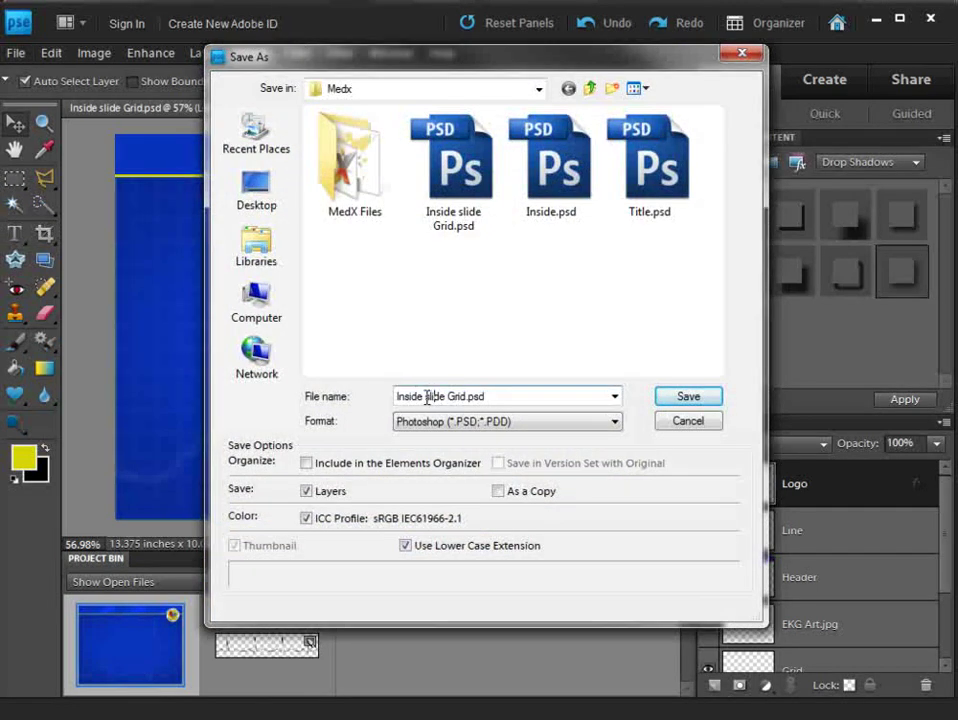
double_click(419, 396)
type("Tit")
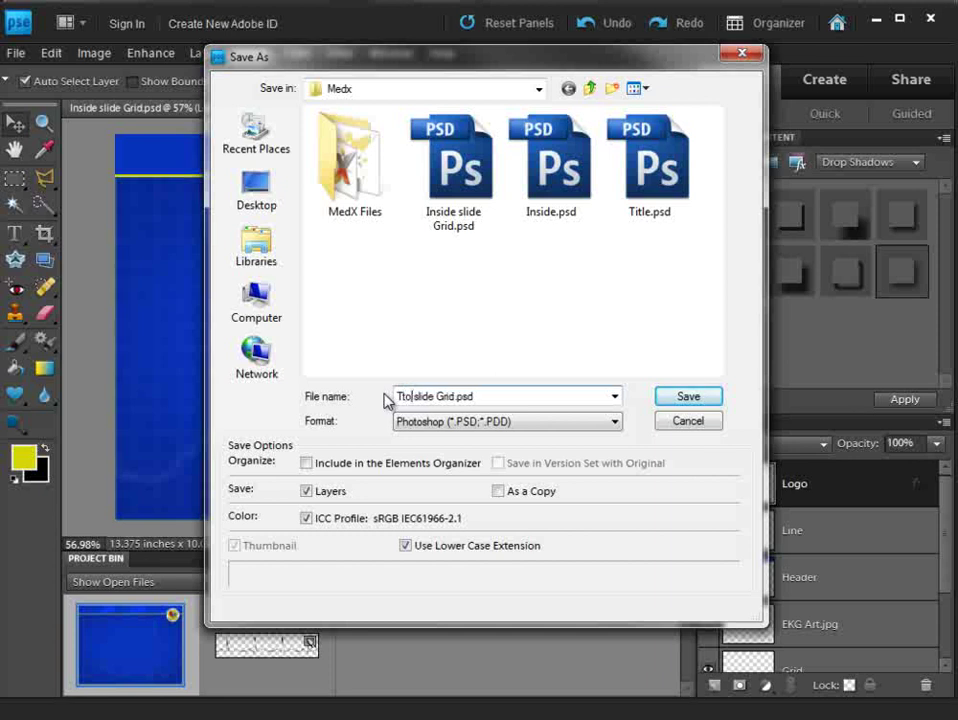
key("BackSpace")
type("itle")
left_click(684, 397)
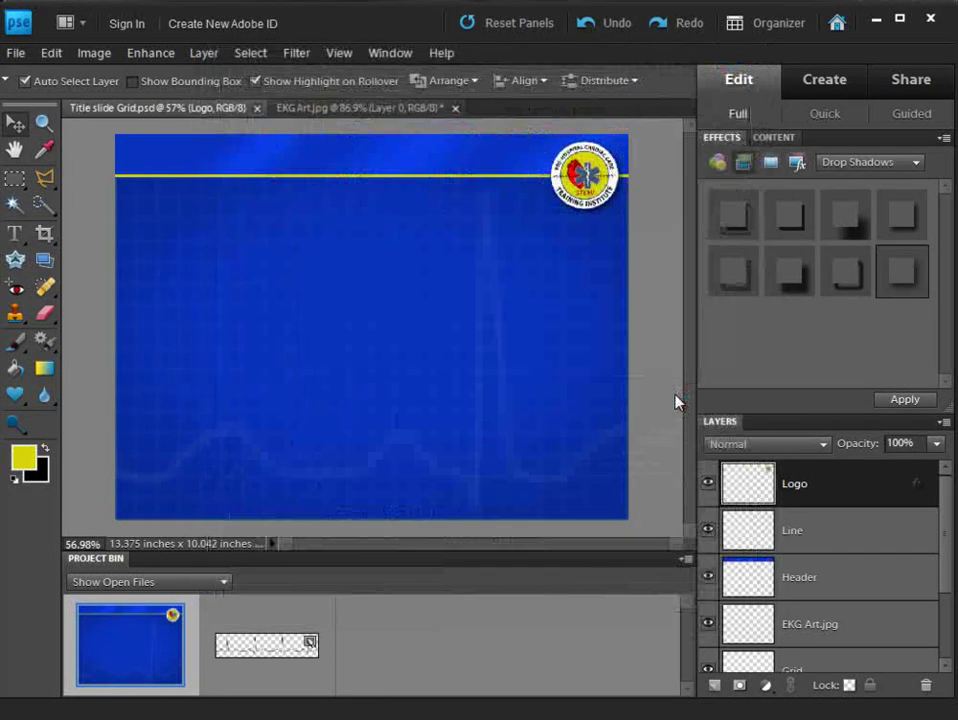
left_click(650, 233)
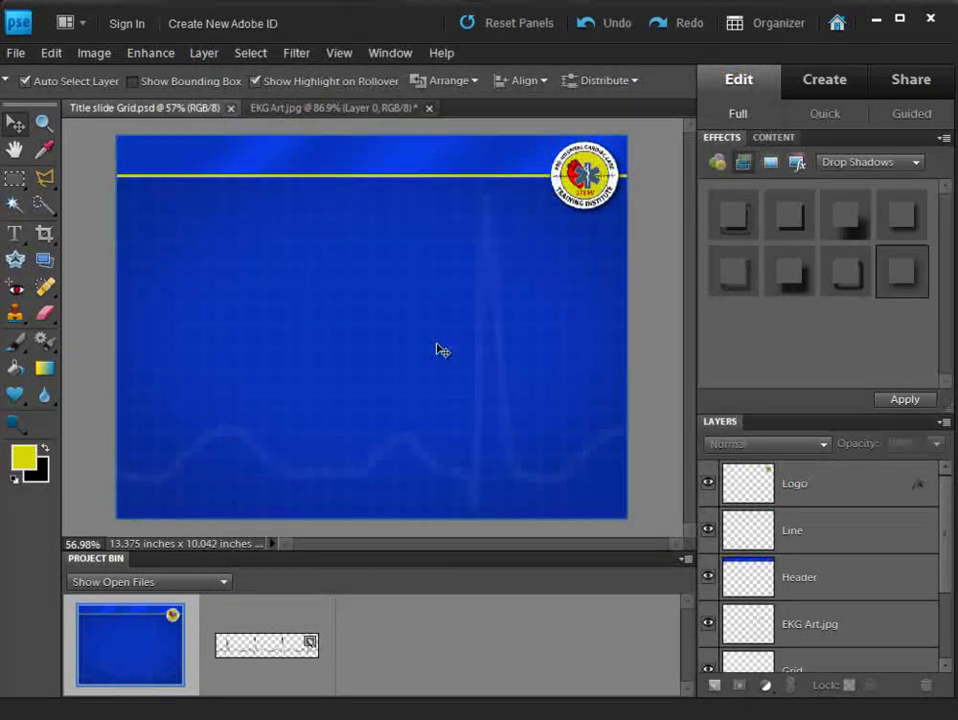
Step: Select the Header and Line layers together and drag them down to mid-slide
left_click_drag(943, 524, 951, 591)
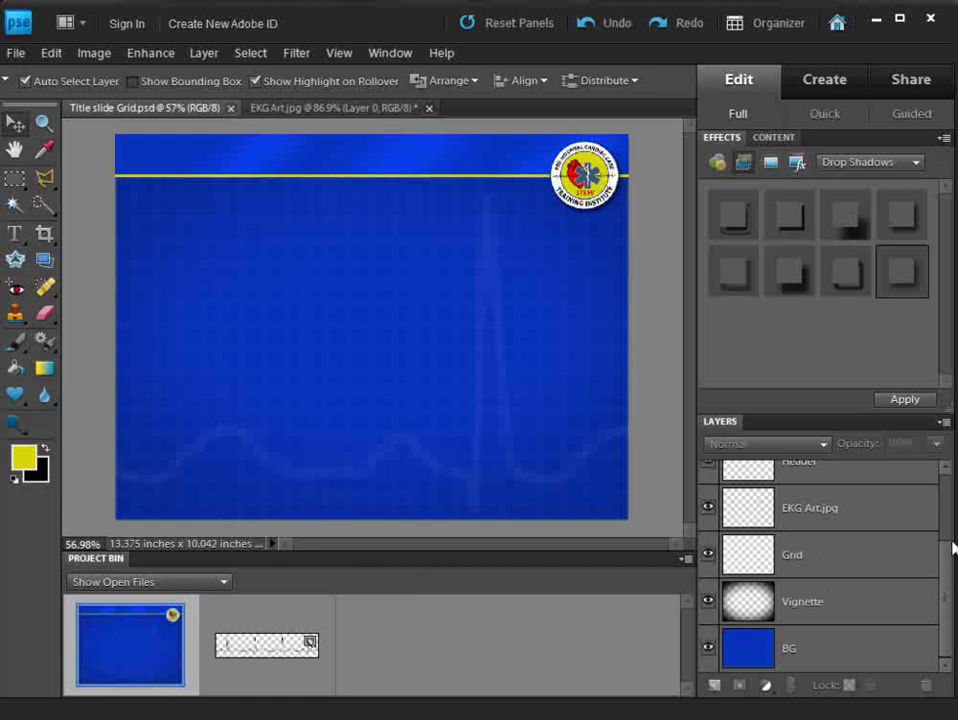
left_click_drag(950, 562, 947, 460)
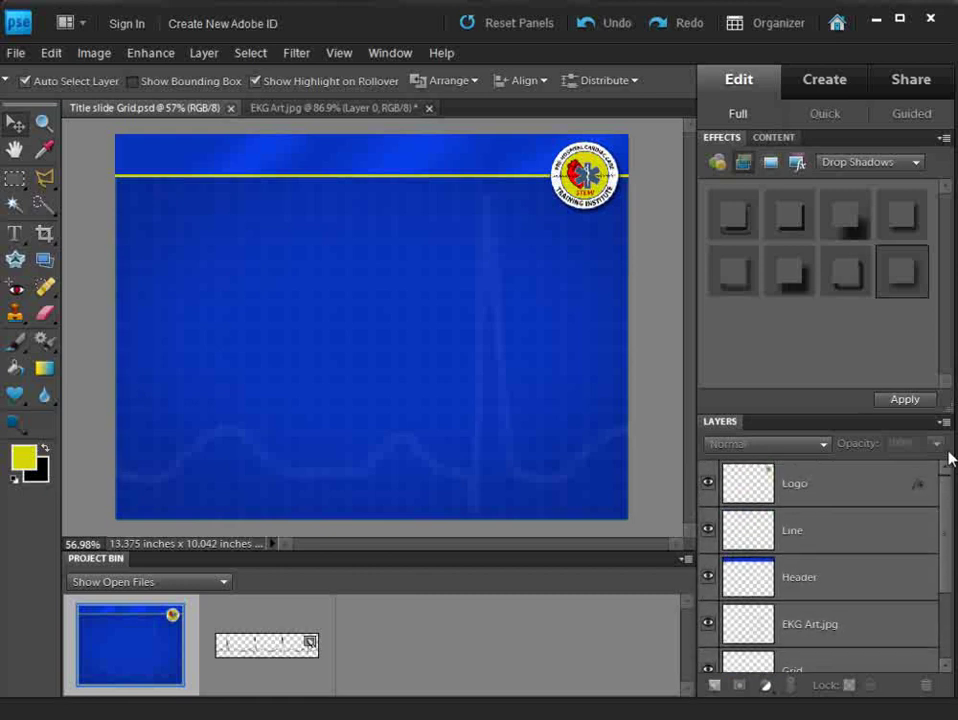
left_click(820, 576)
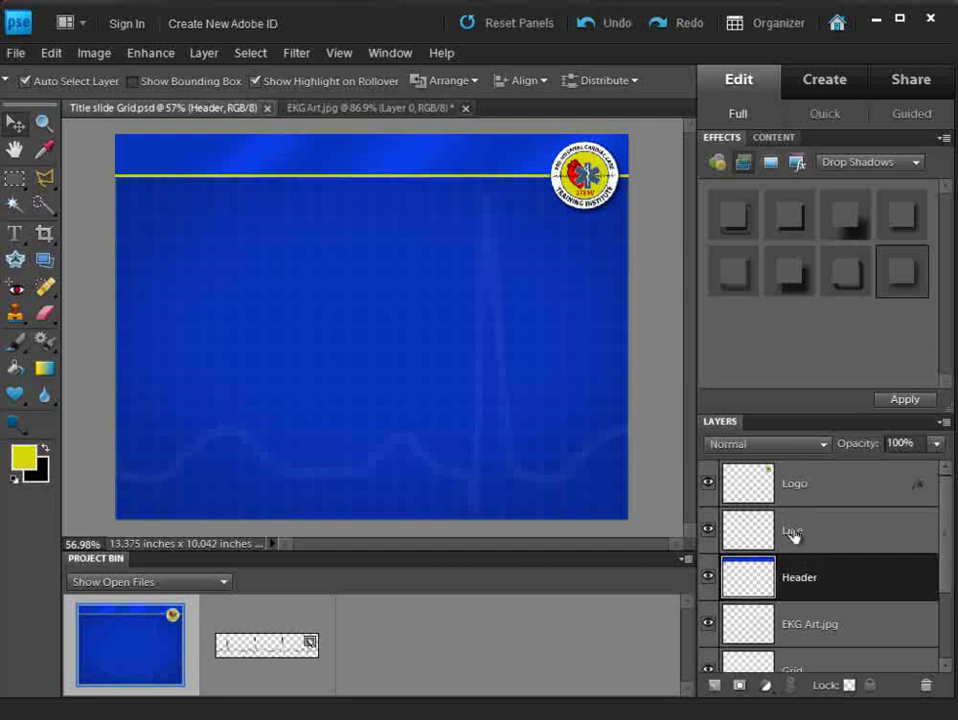
left_click(792, 536, "ctrl")
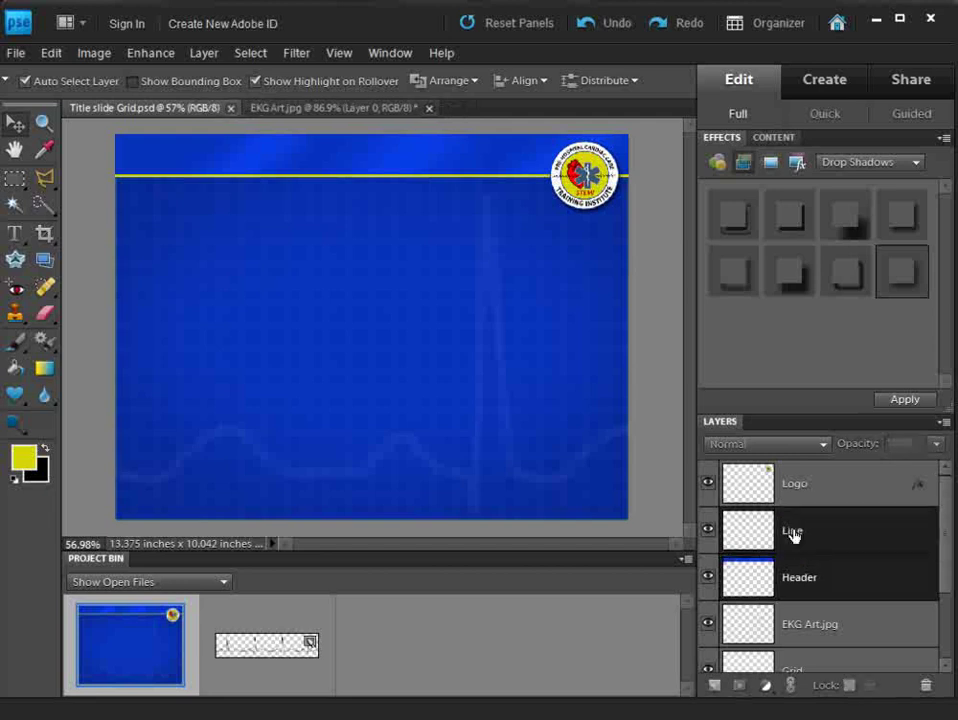
left_click_drag(316, 156, 308, 366)
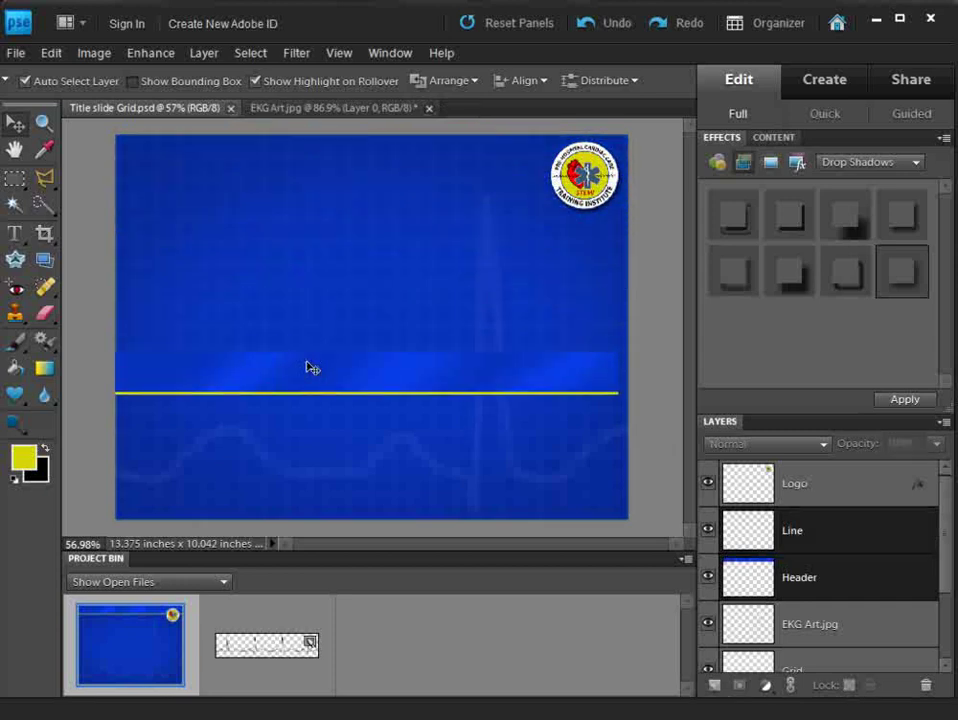
left_click(806, 577)
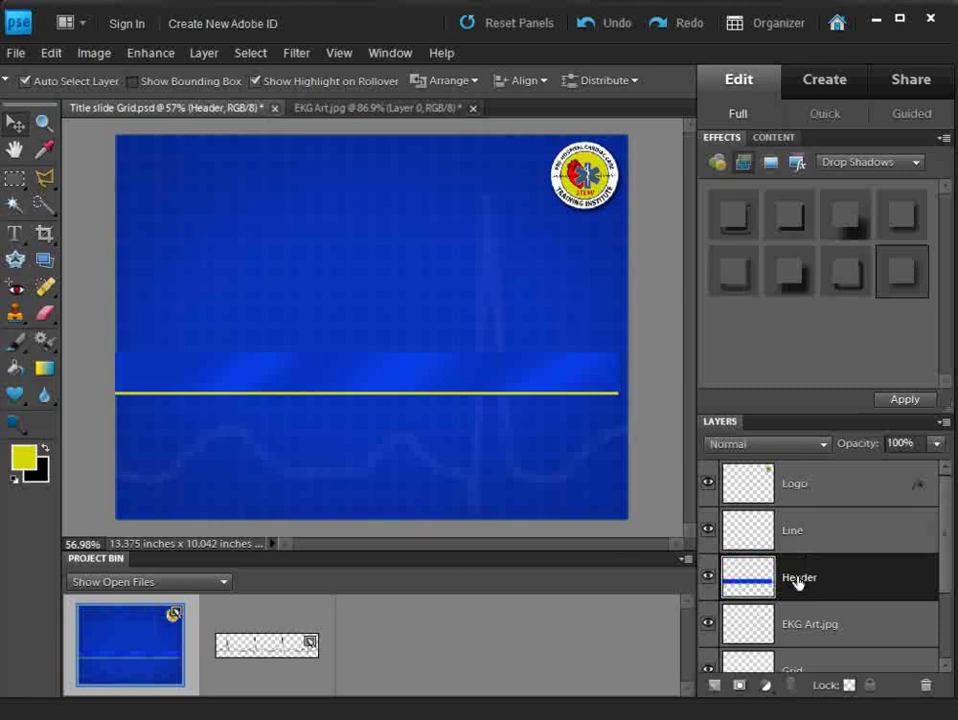
Step: Free-transform the Header band, stretching it upward to about 273% height
left_click(100, 53)
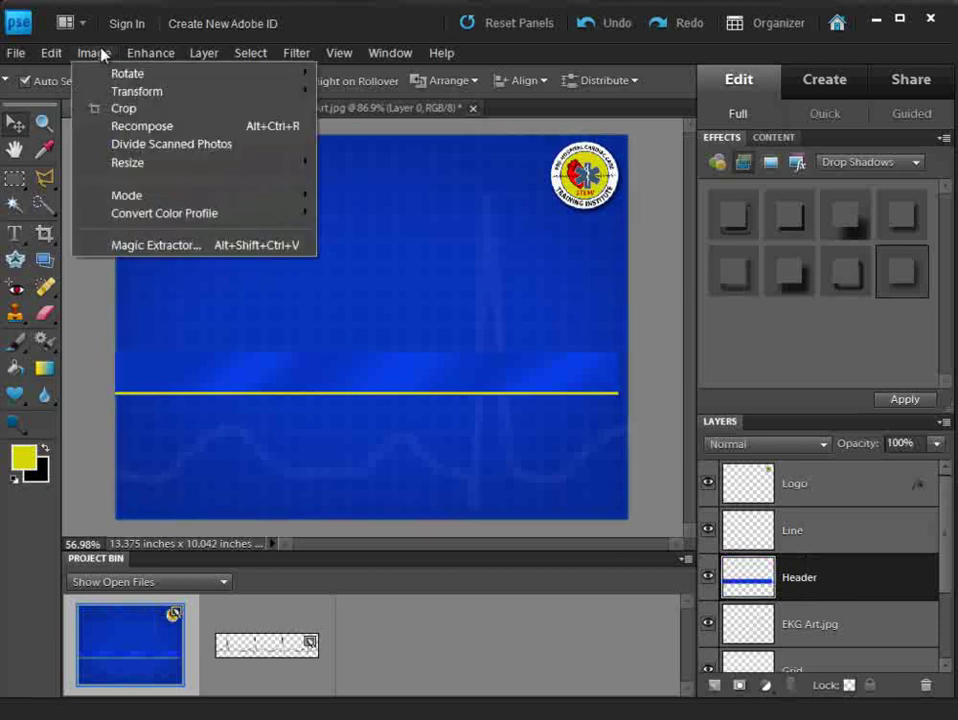
mouse_move(305, 92)
left_click(388, 92)
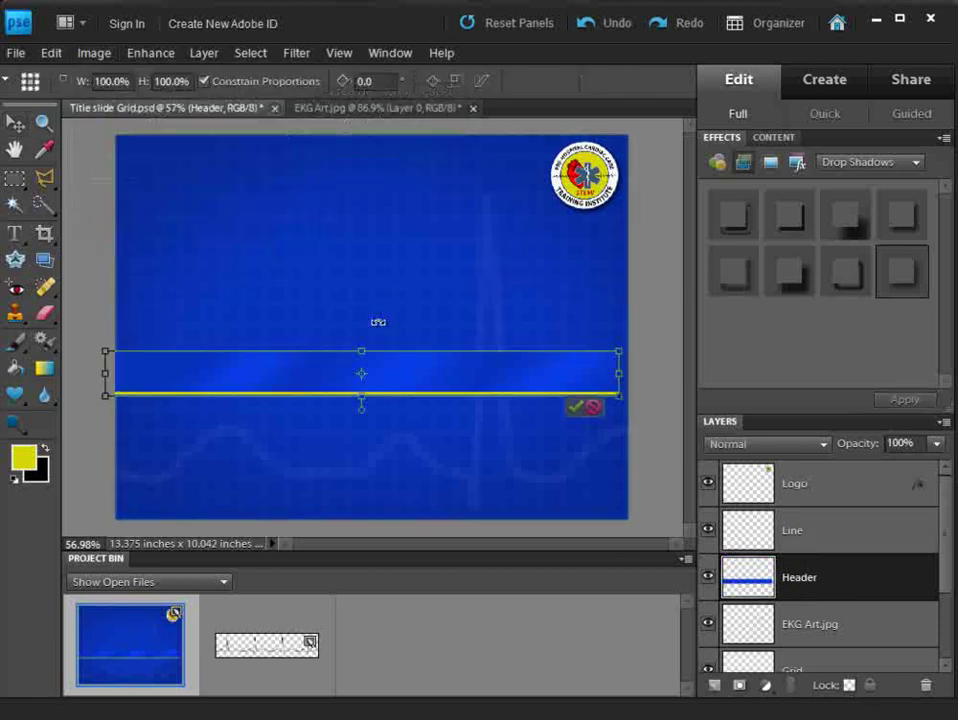
left_click_drag(363, 353, 362, 276)
left_click_drag(417, 318, 424, 322)
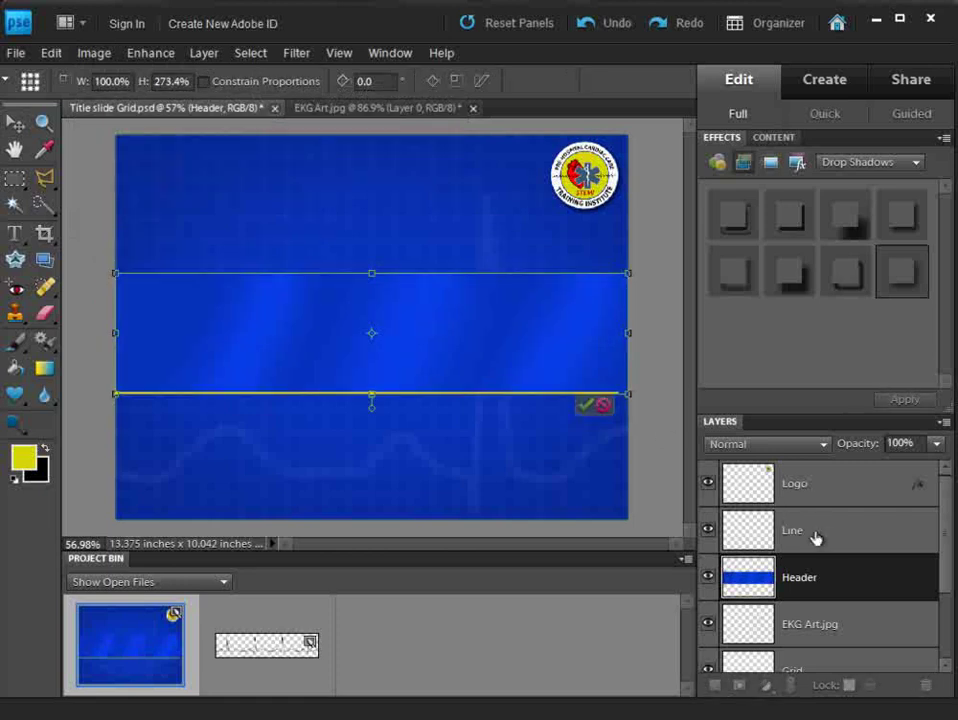
key("Return")
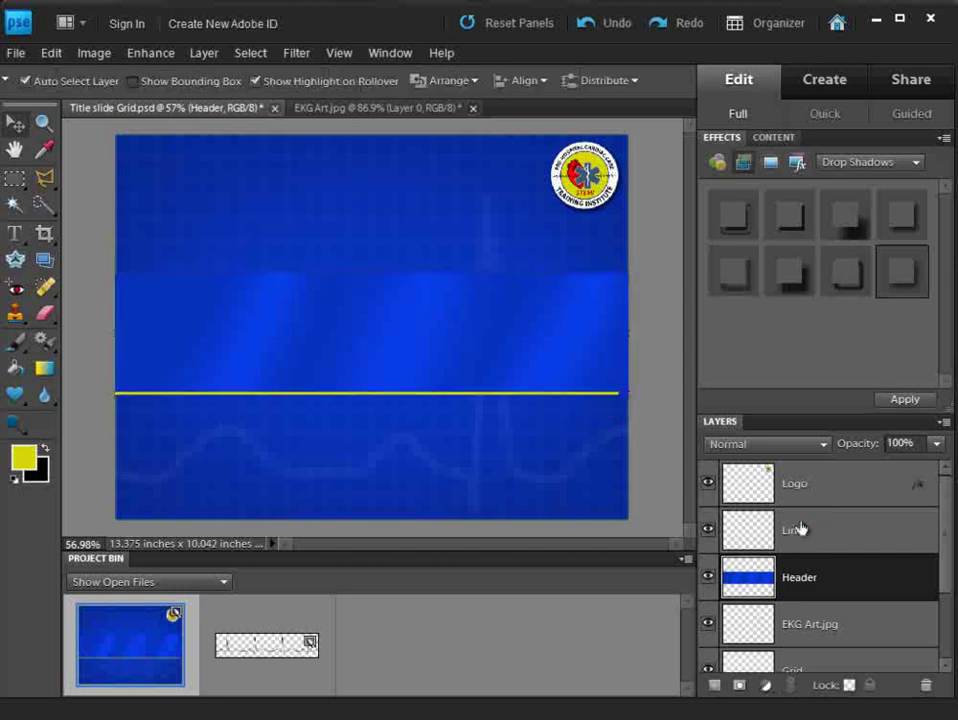
left_click(804, 530)
key("alt+BackSpace")
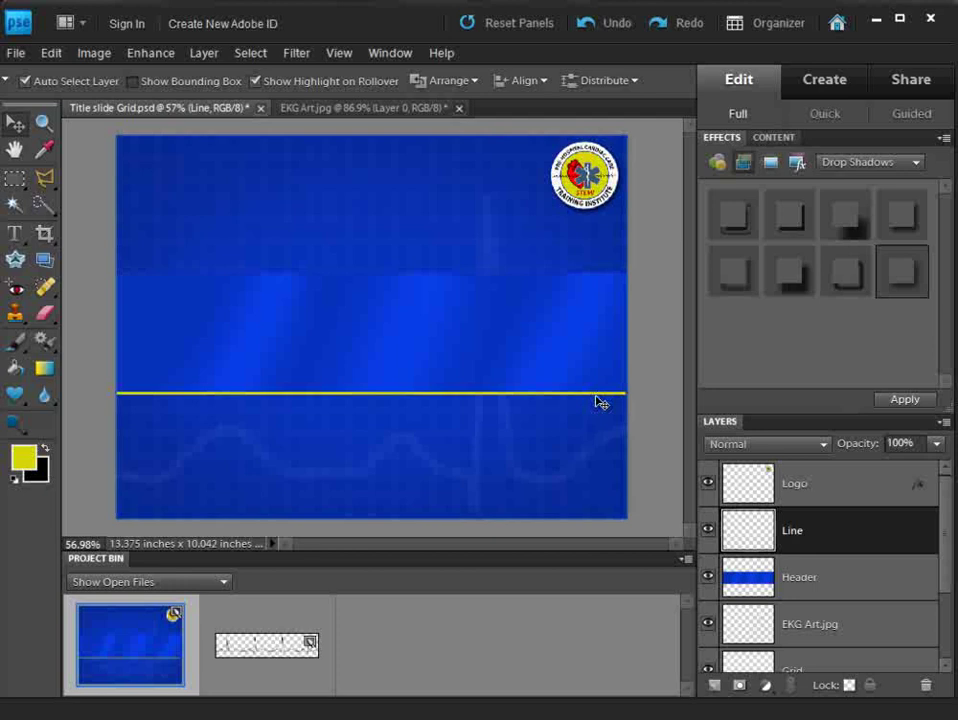
Step: Select the Line layer, duplicating it with Ctrl+J and then deleting the extra copy
left_click(490, 400)
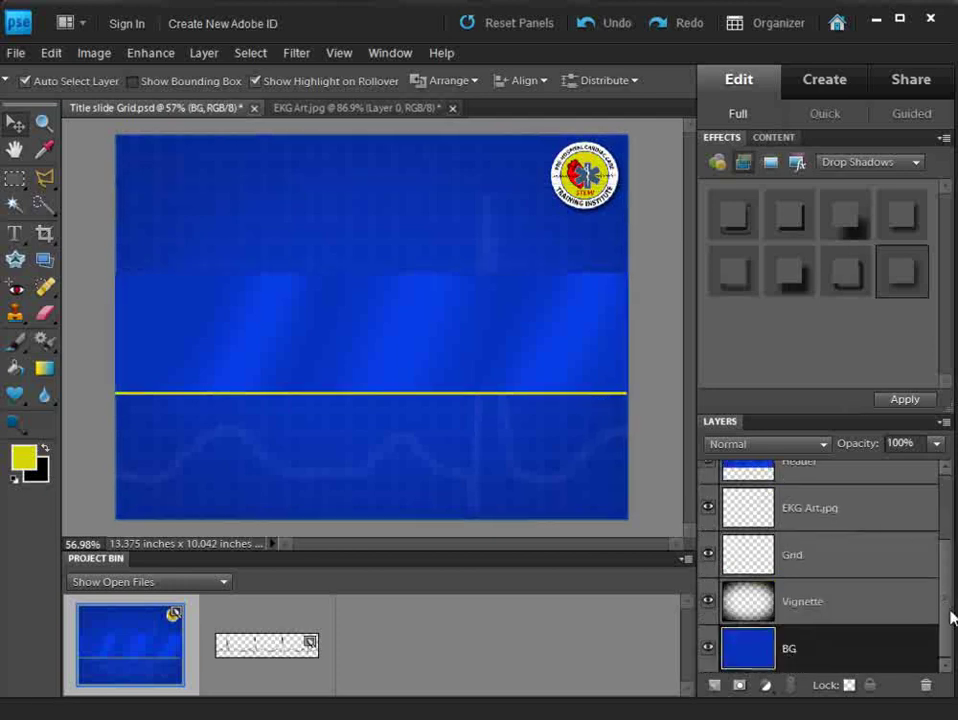
left_click_drag(952, 617, 947, 535)
left_click(817, 536)
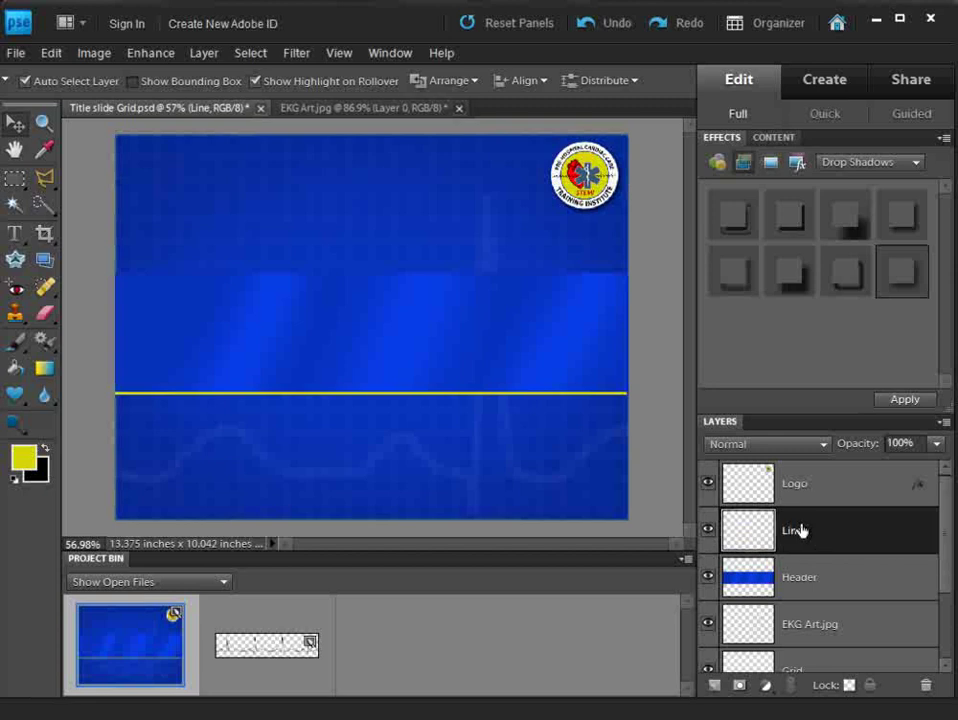
left_click_drag(802, 528, 782, 462)
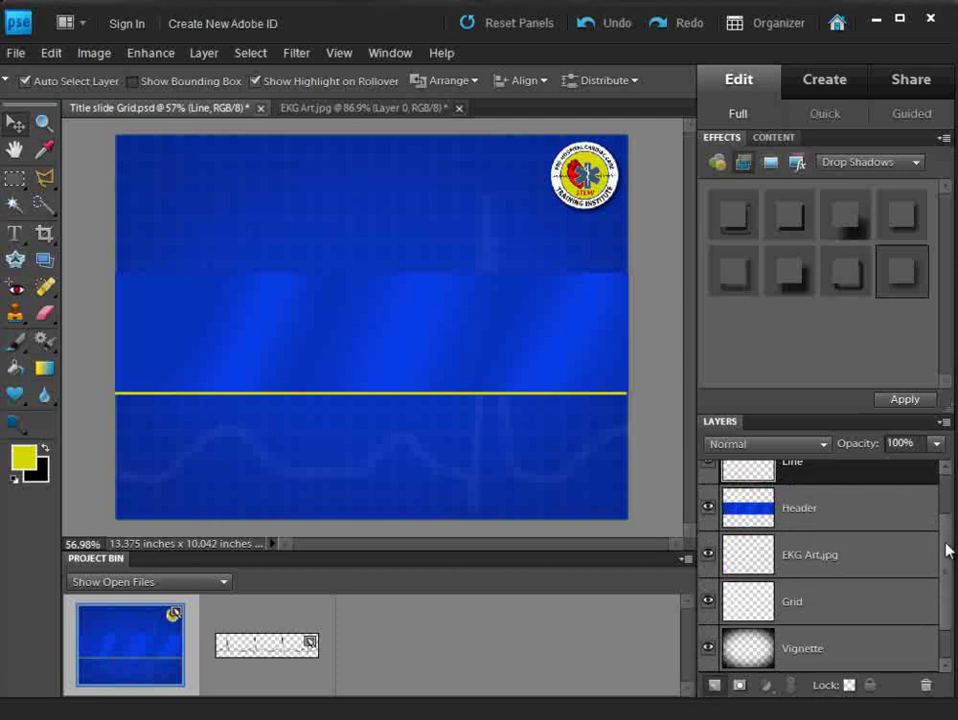
left_click_drag(943, 547, 947, 481)
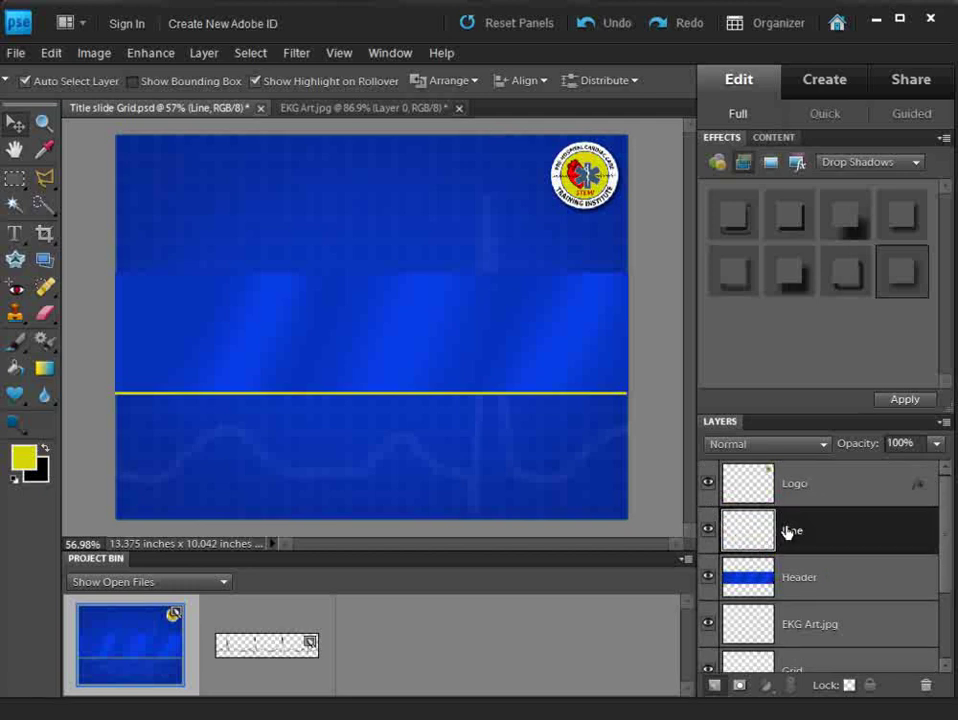
key("ctrl+j")
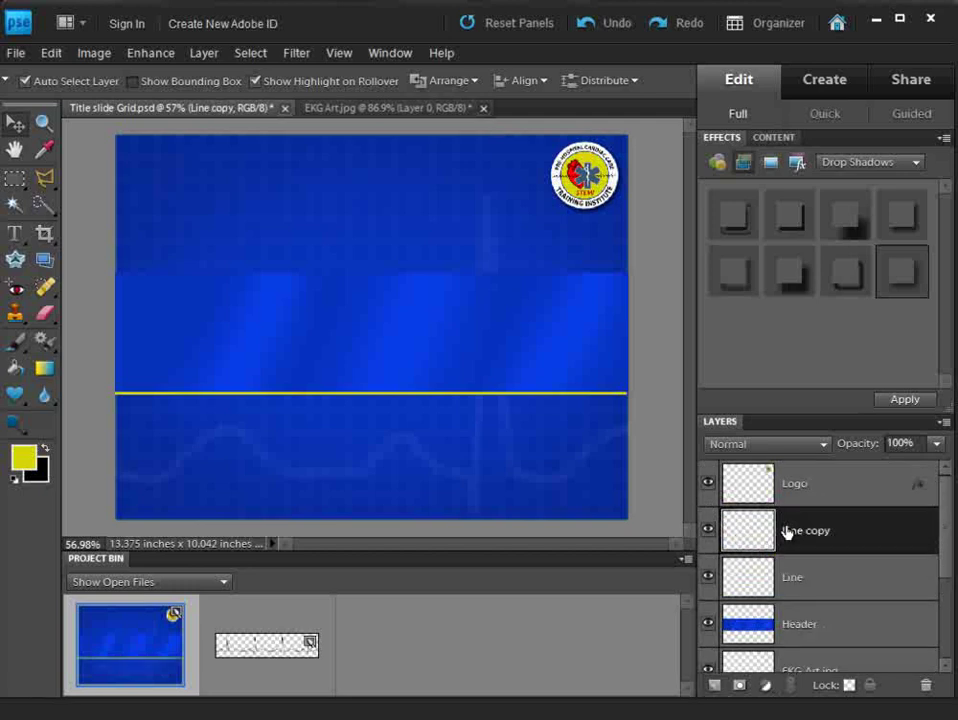
left_click_drag(793, 532, 925, 683)
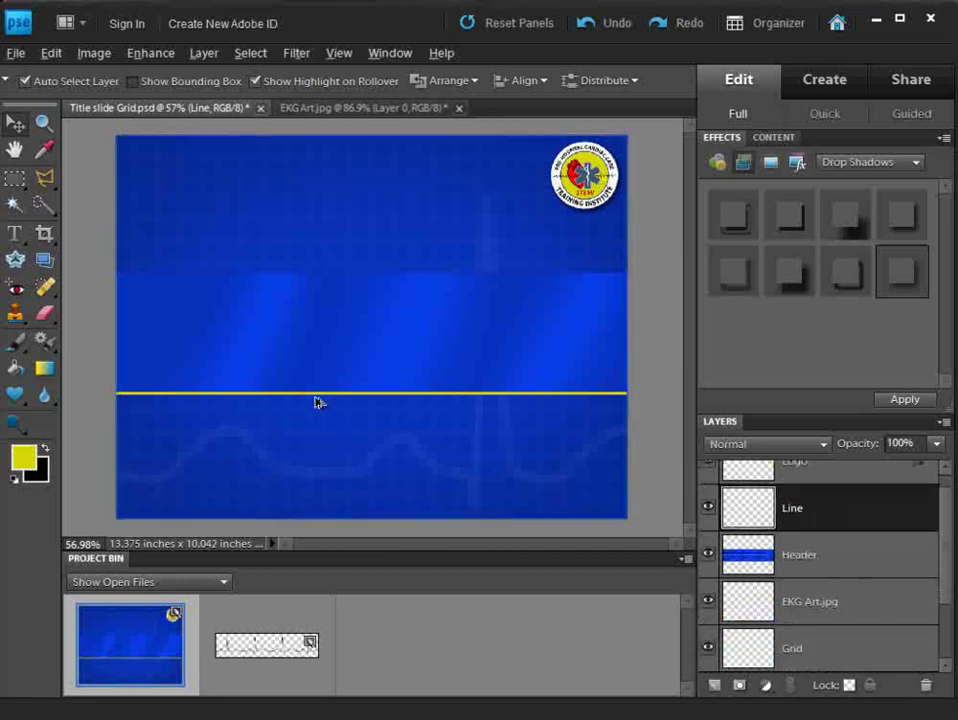
Step: Copy the yellow line onto the band's top edge and move the logo to the band's left
left_click(321, 402)
left_click_drag(334, 393, 334, 278)
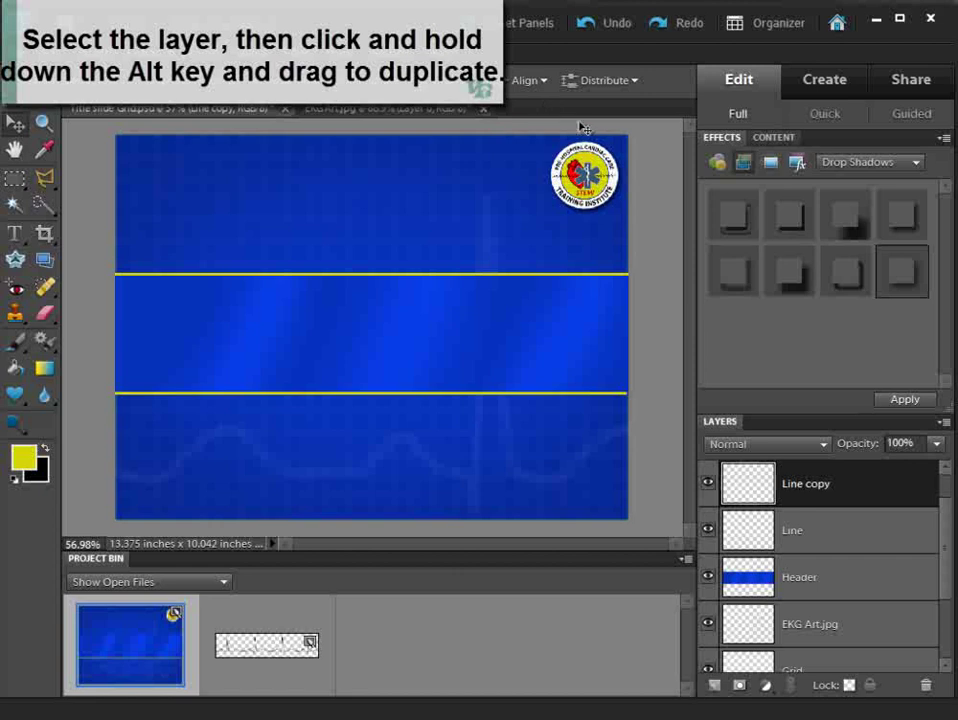
left_click(597, 178)
left_click_drag(597, 178, 183, 340)
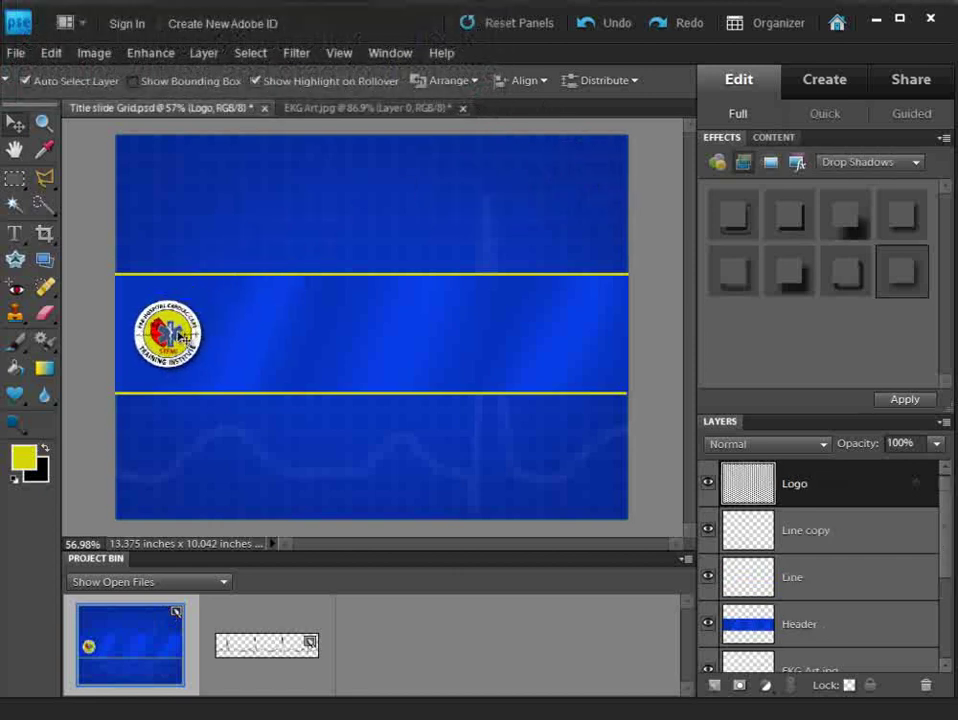
Step: Test-enlarge the logo with Free Transform, then delete the Logo layer
left_click(97, 52)
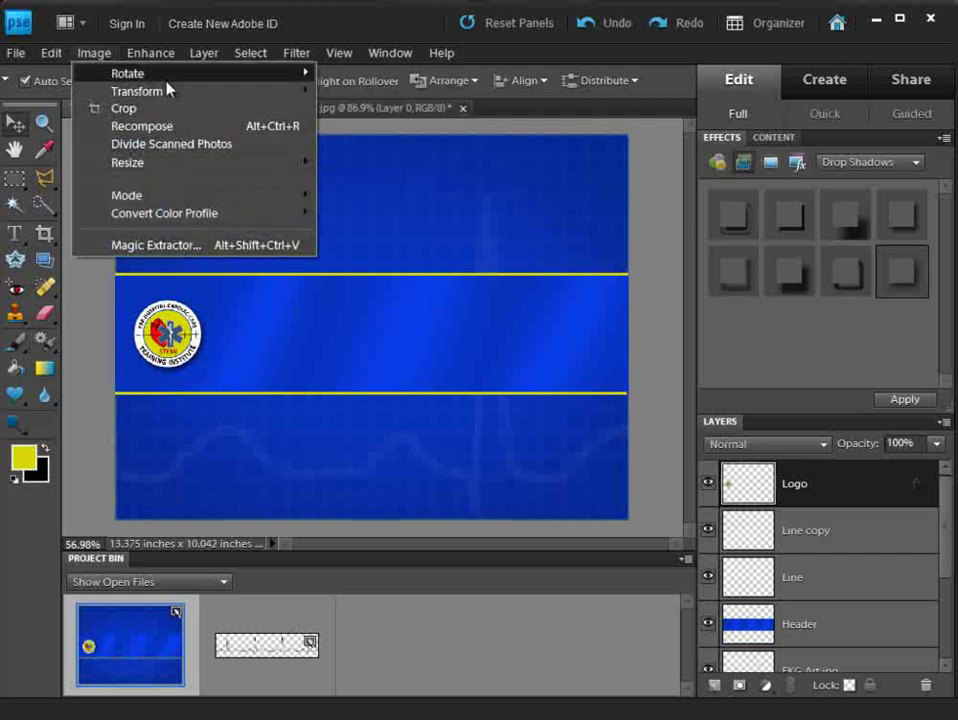
mouse_move(302, 92)
left_click(363, 93)
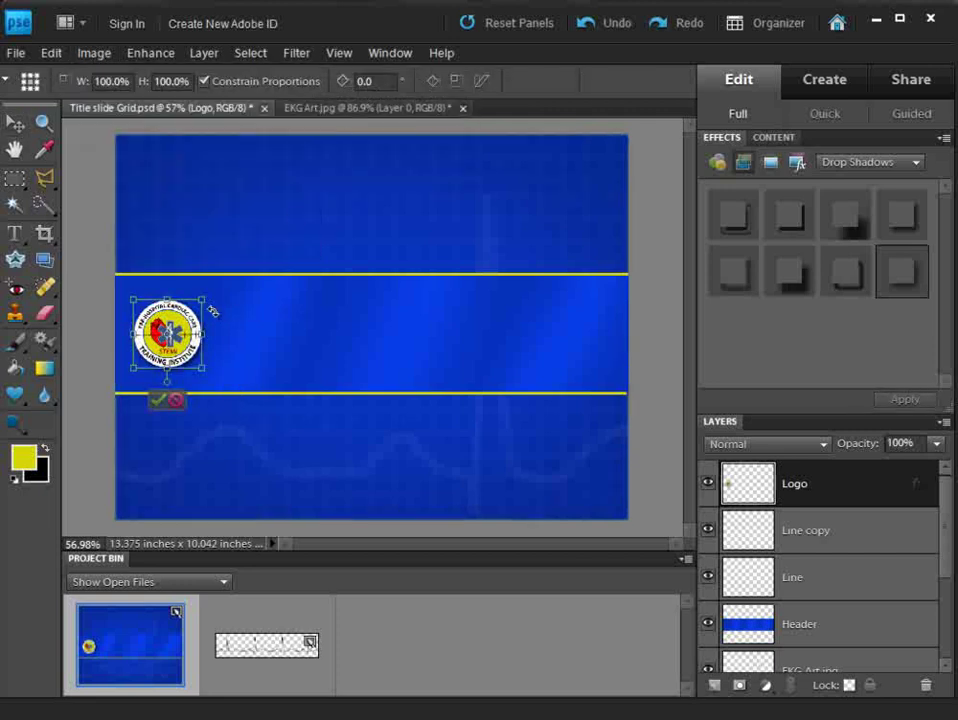
left_click_drag(205, 300, 243, 301)
key("Return")
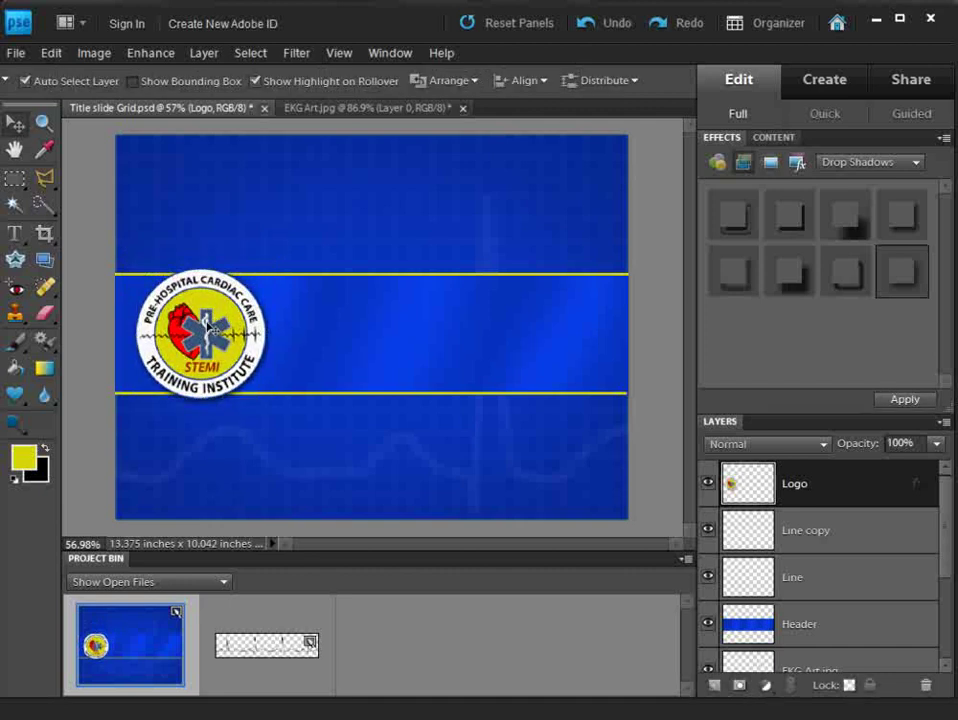
left_click_drag(800, 480, 925, 685)
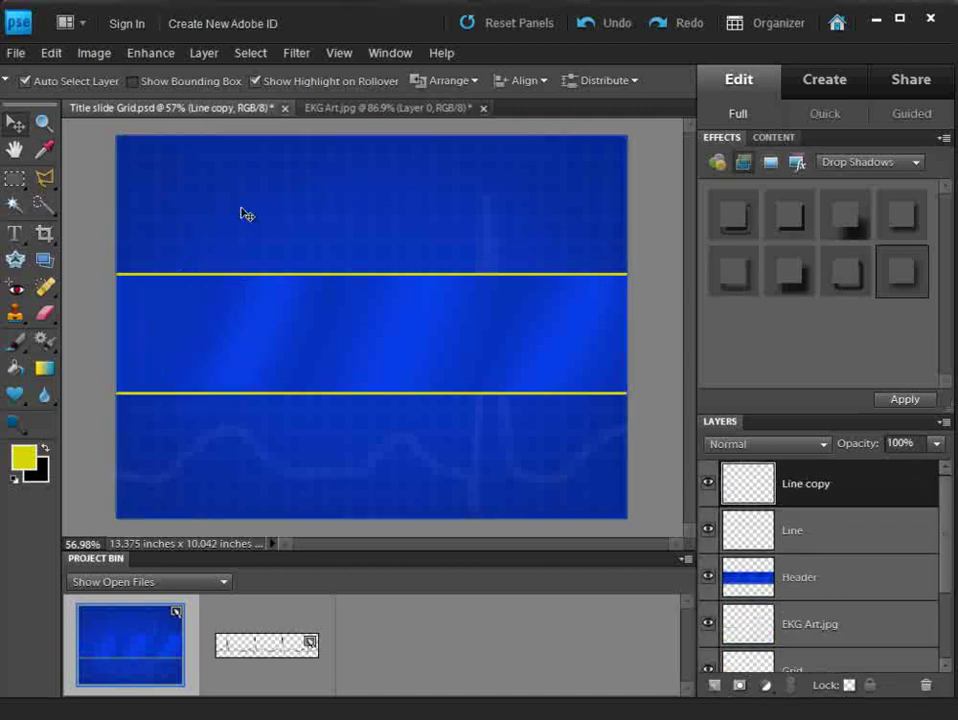
Step: Copy the recently edited Stemi Logo.png into Title slide Grid and close it
left_click(16, 52)
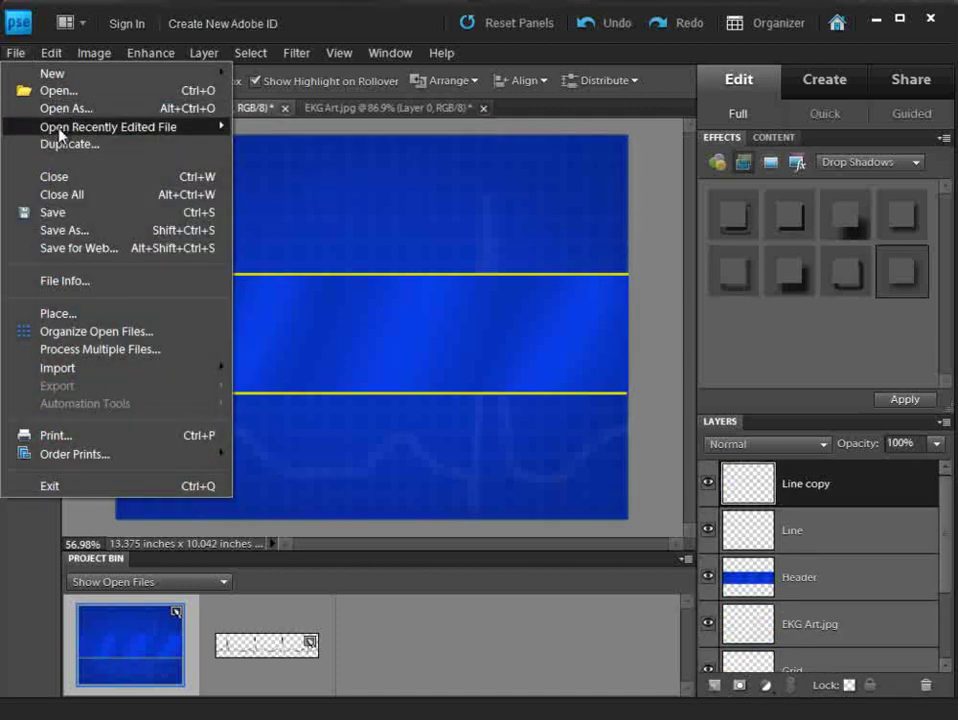
mouse_move(62, 128)
left_click(300, 162)
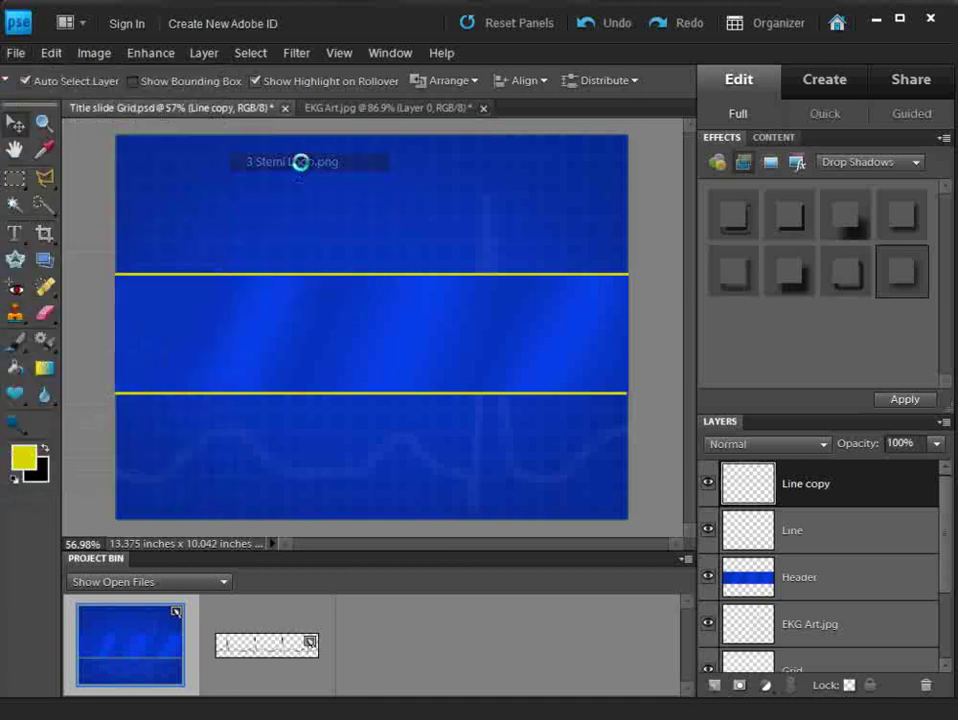
left_click_drag(335, 125, 654, 259)
left_click_drag(733, 507, 272, 368)
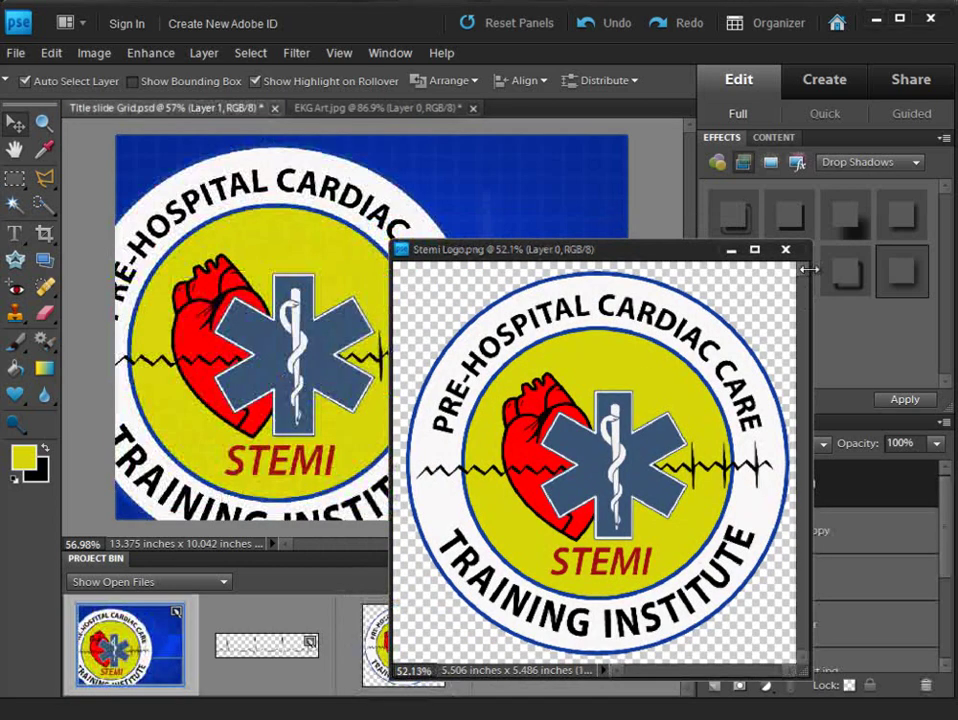
left_click(785, 249)
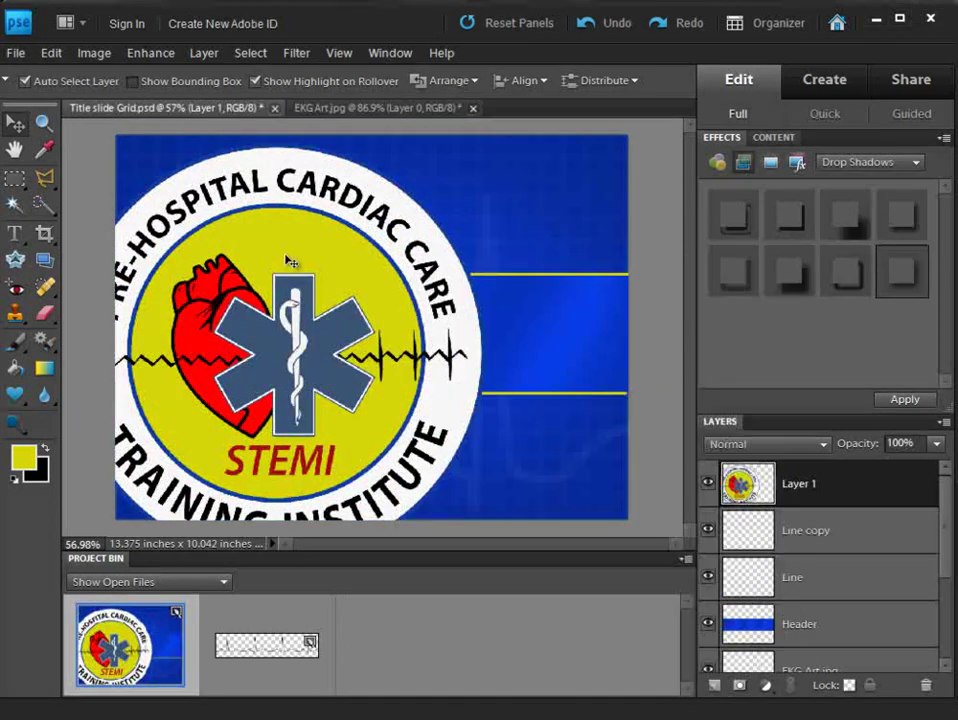
Step: Scale the new logo to 24.1% and position it between the yellow lines at left
left_click(89, 53)
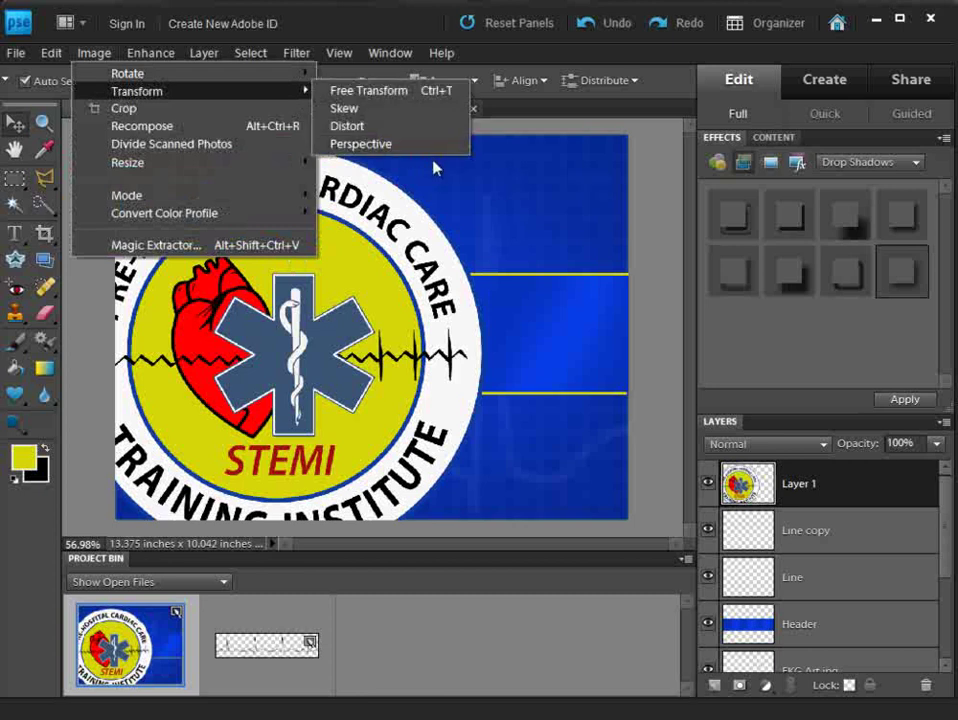
mouse_move(180, 91)
left_click(364, 92)
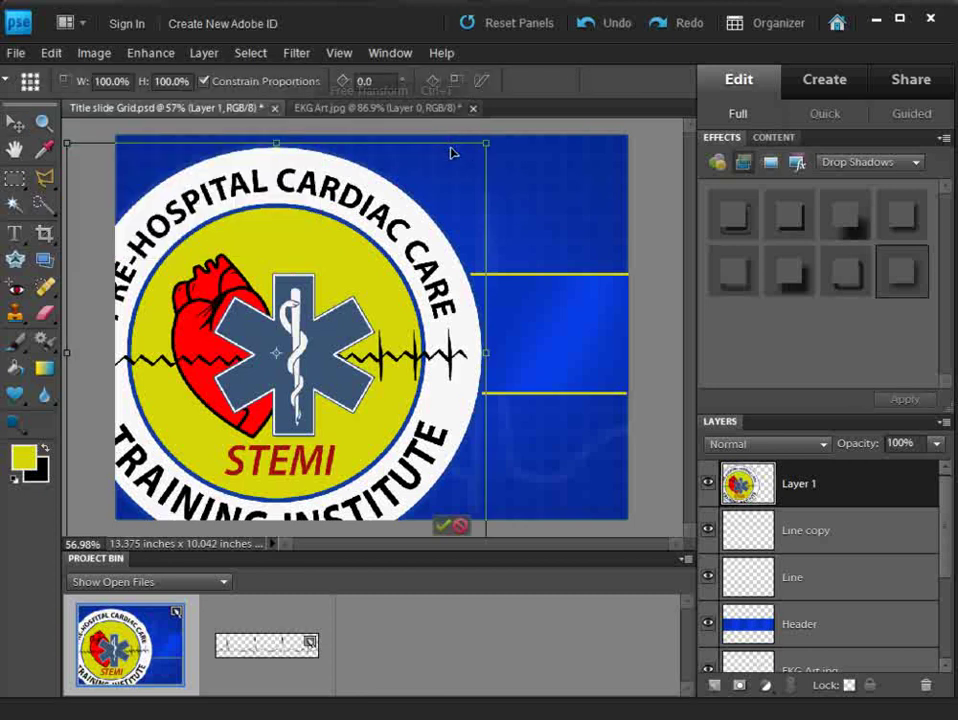
left_click_drag(486, 142, 246, 379)
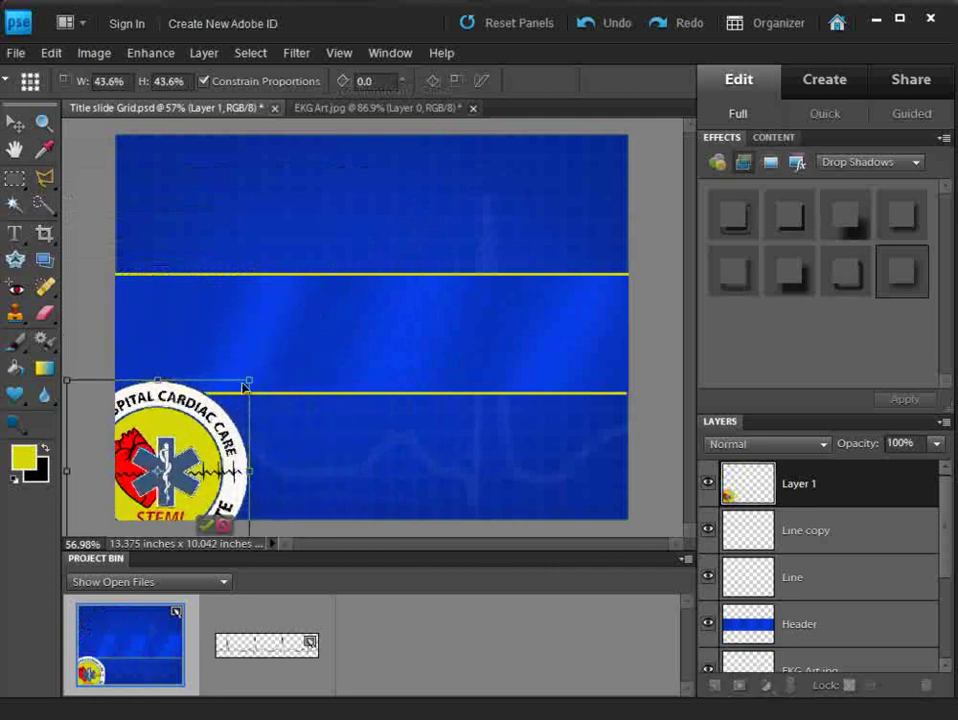
left_click_drag(193, 421, 252, 301)
left_click_drag(312, 258, 252, 318)
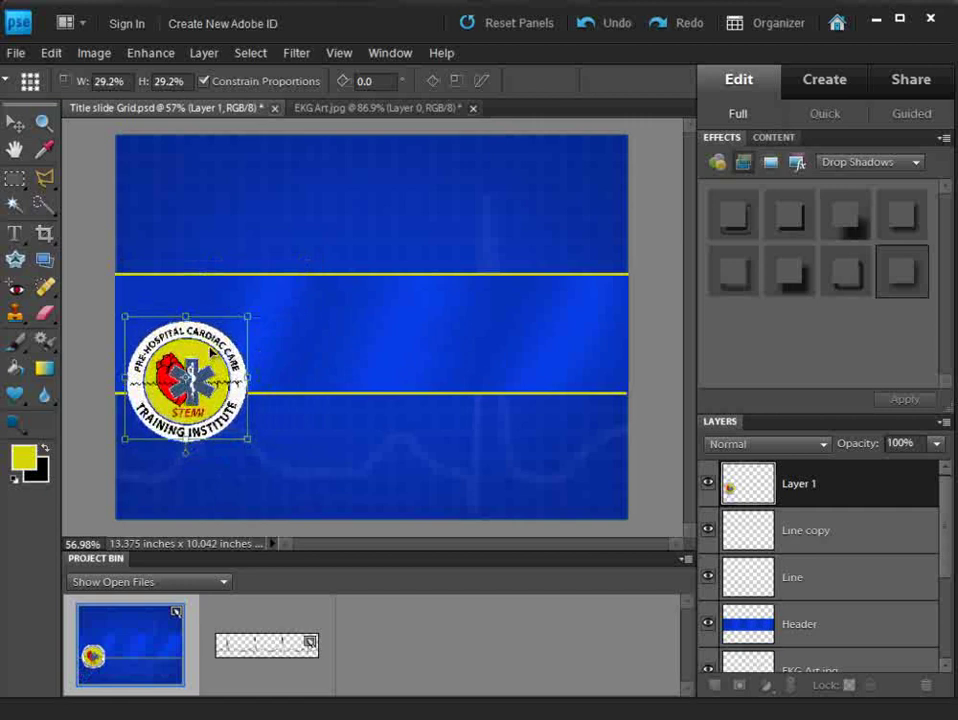
left_click_drag(212, 350, 225, 305)
left_click_drag(263, 266, 230, 288)
left_click_drag(209, 360, 214, 345)
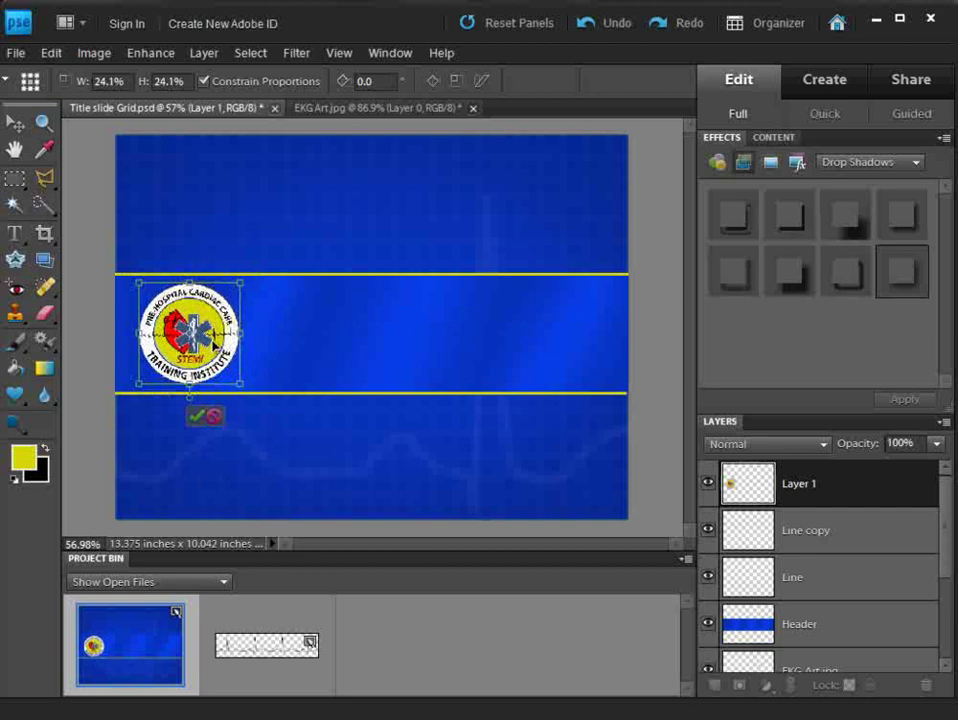
key("Return")
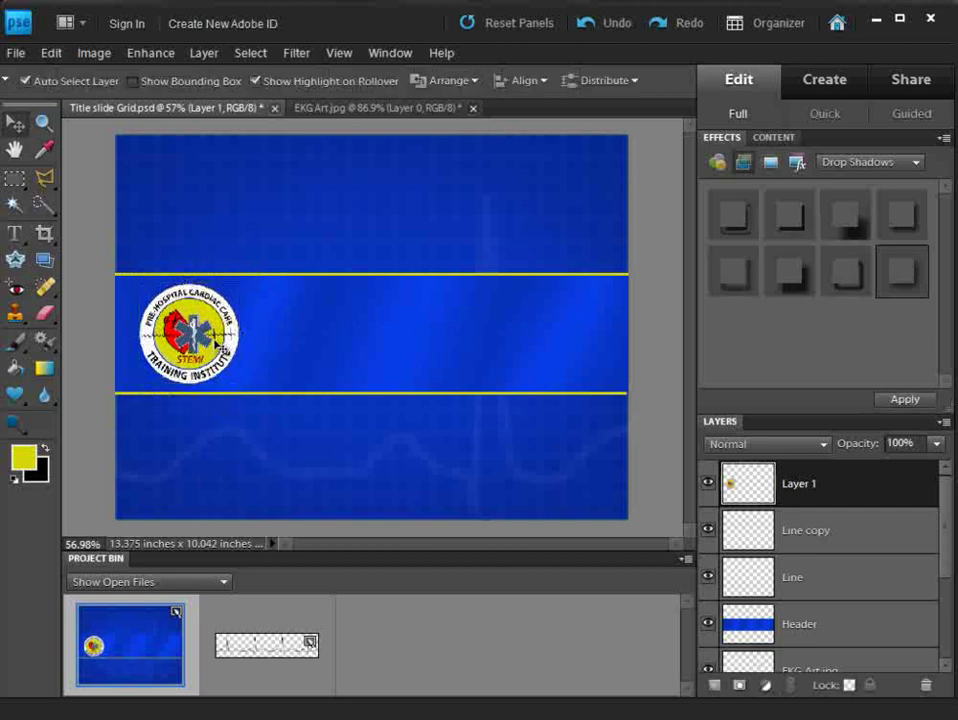
Step: Give the logo the Outline drop shadow and add a layer named Glow beneath it
double_click(898, 279)
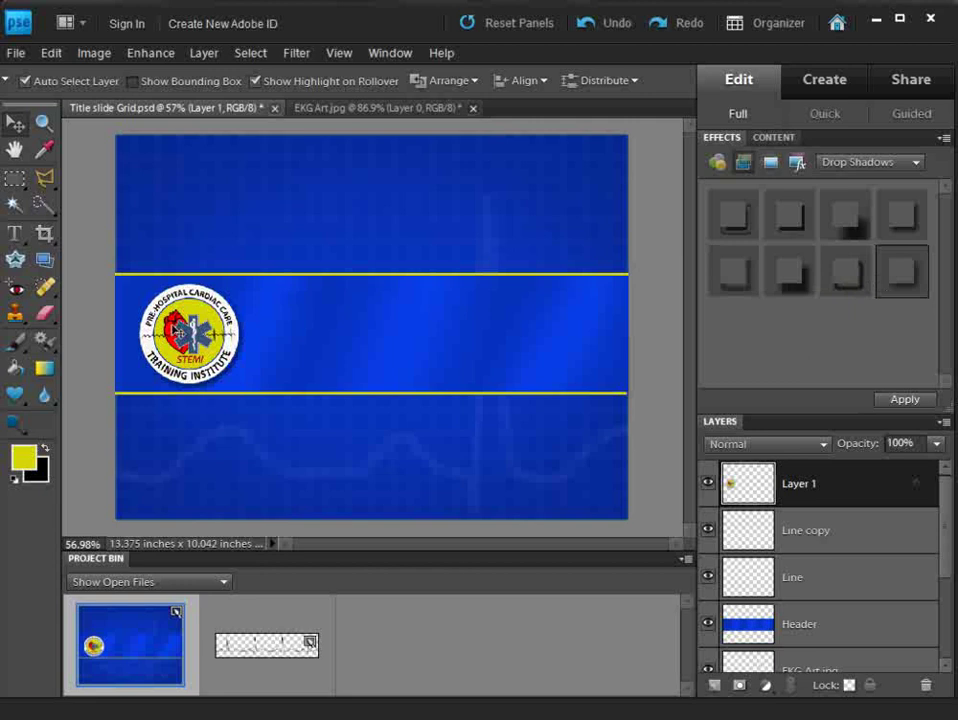
left_click(714, 685)
left_click_drag(817, 489, 802, 532)
double_click(812, 530)
type("Glow")
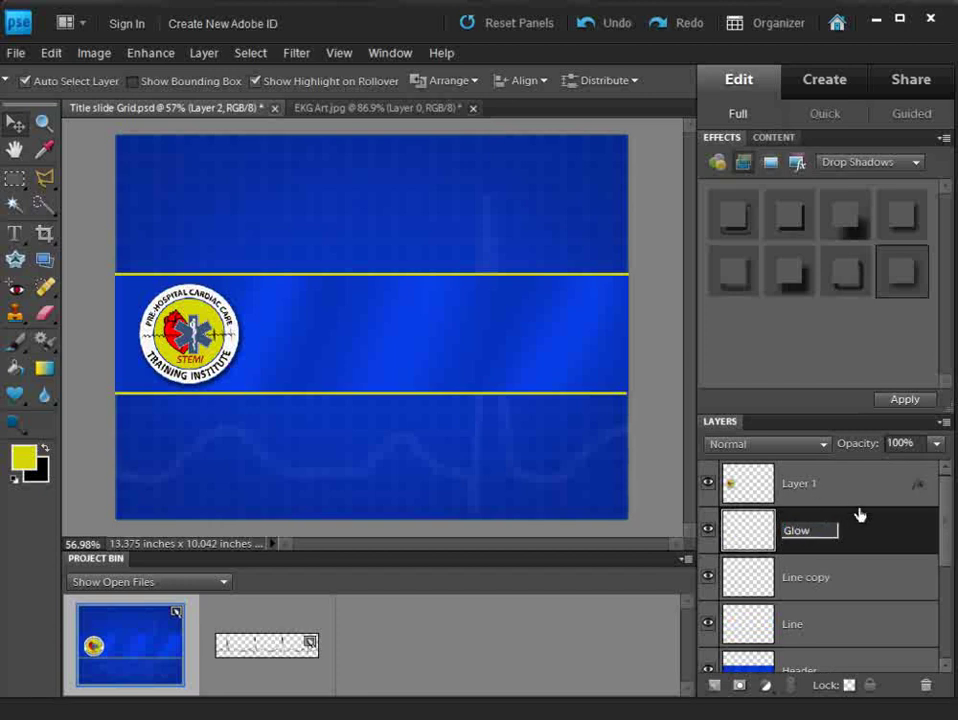
key("Return")
Step: Rename Layer 1 to Logo and make the Glow layer active
double_click(805, 480)
type("Logo")
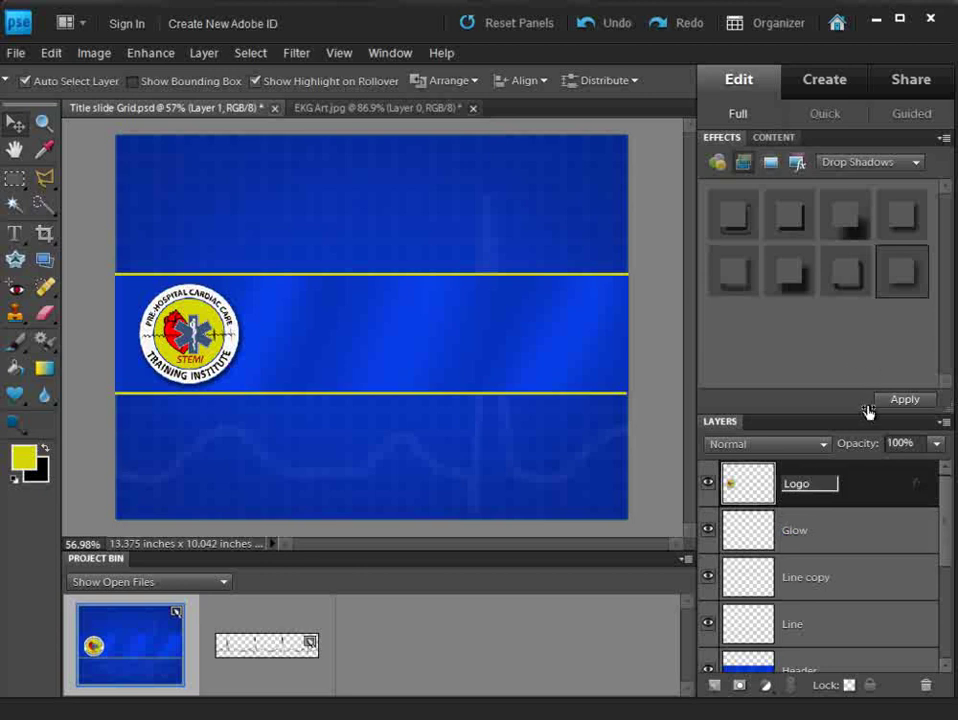
key("Return")
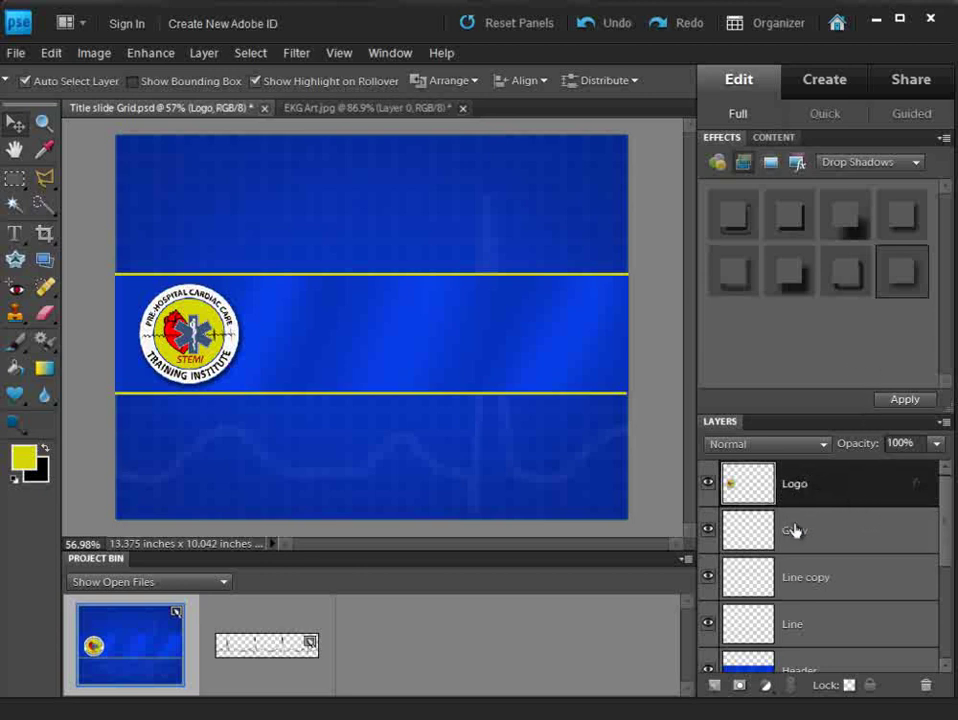
left_click(795, 530)
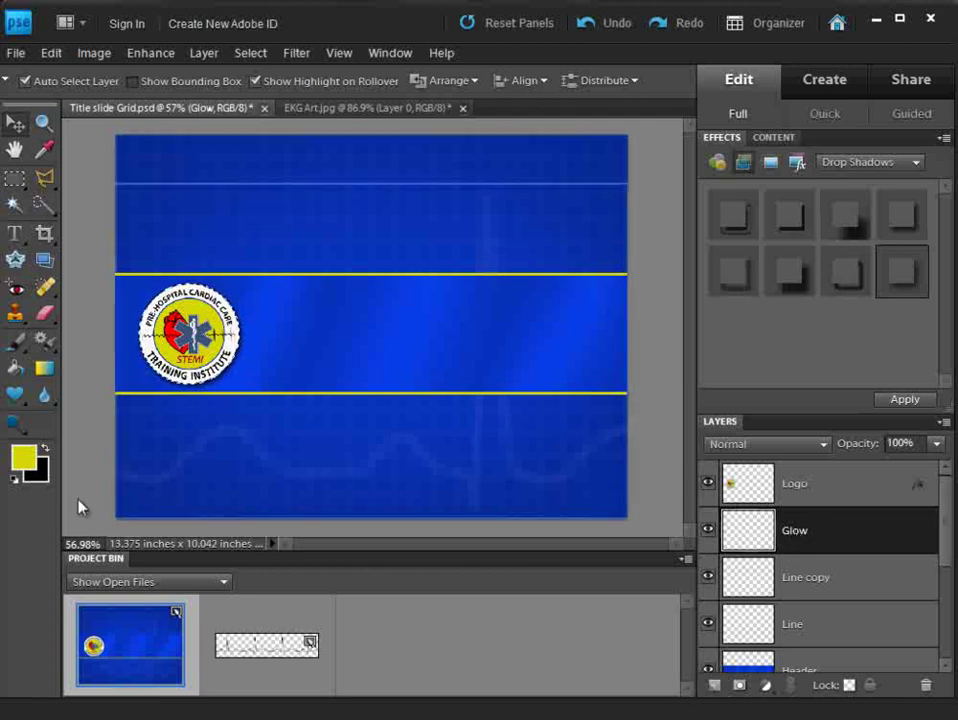
Step: Fill the logo-shaped selection on the Glow layer with white, then deselect
left_click(15, 482)
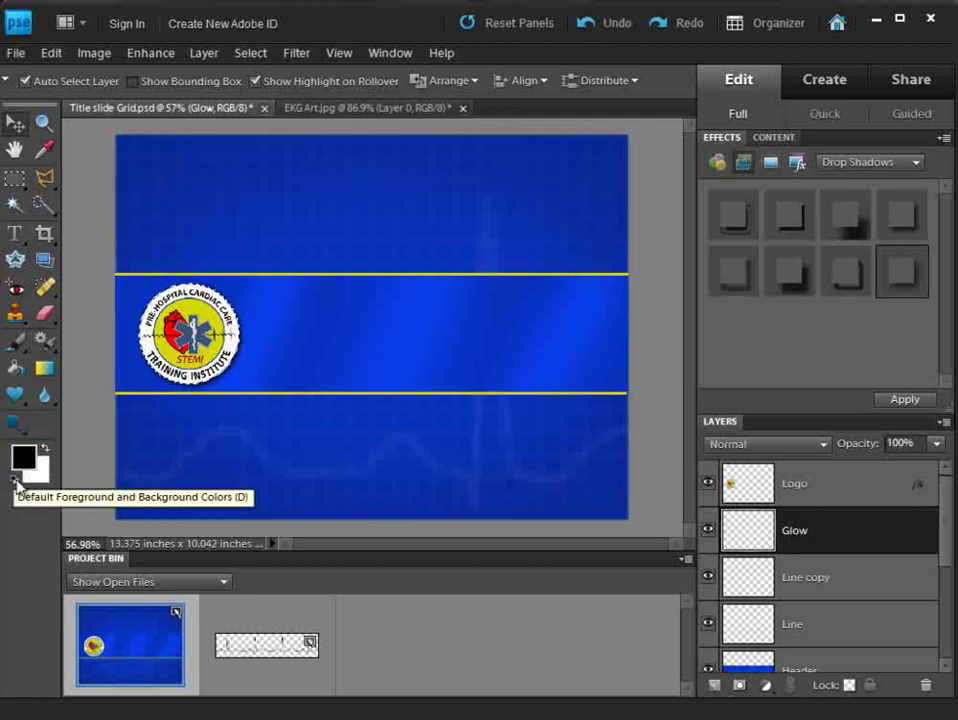
left_click(45, 451)
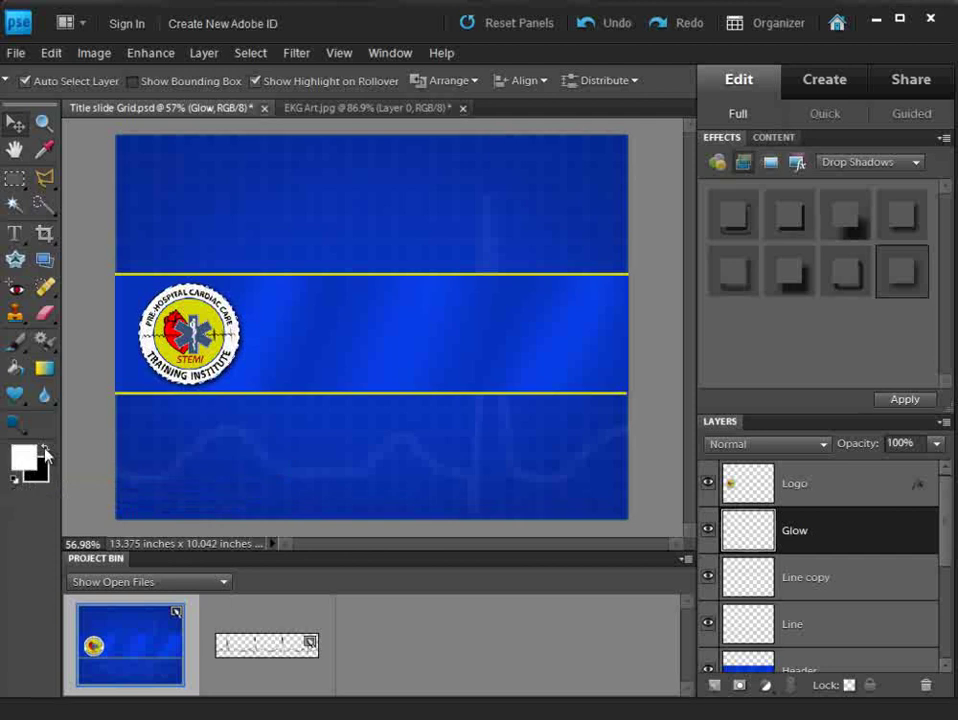
left_click(15, 367)
left_click(163, 333)
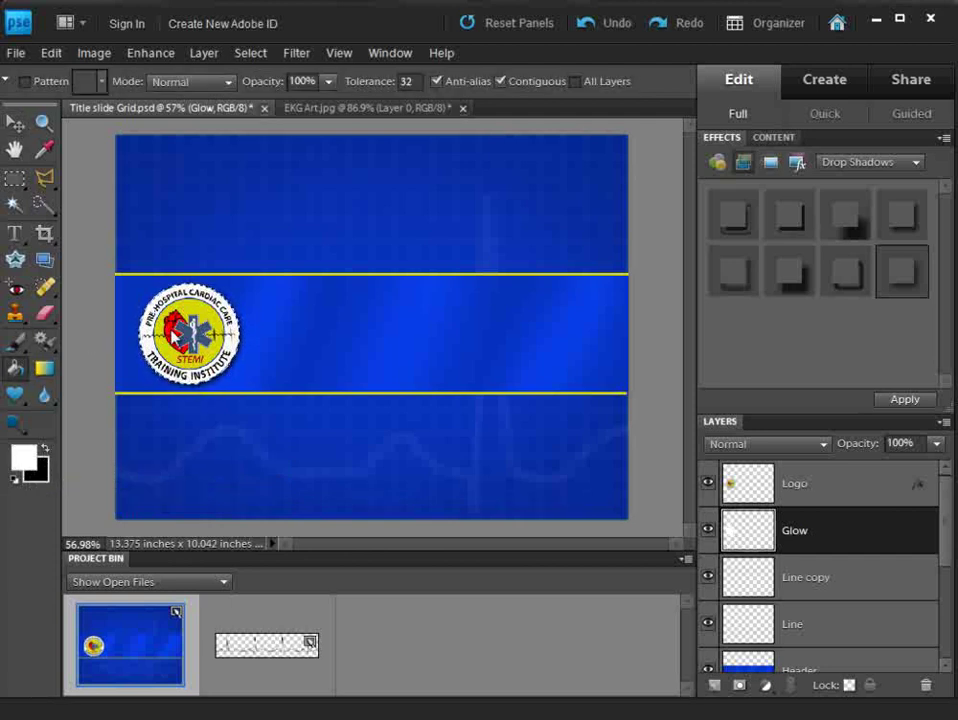
left_click(250, 53)
left_click(262, 90)
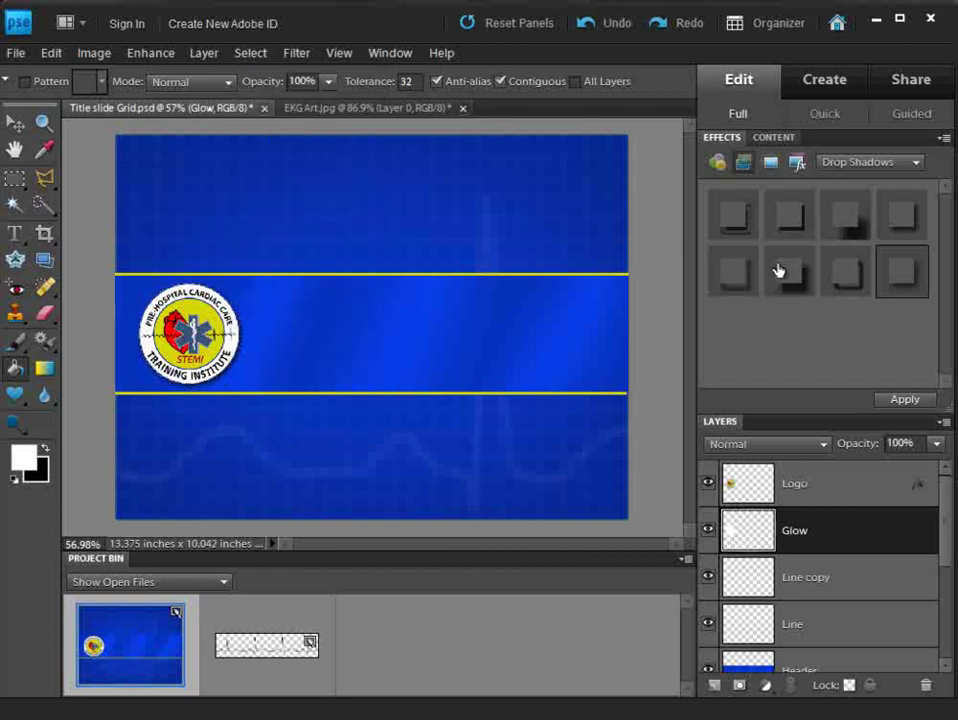
Step: Apply a 6.9-pixel Gaussian Blur to the Glow layer
left_click(298, 55)
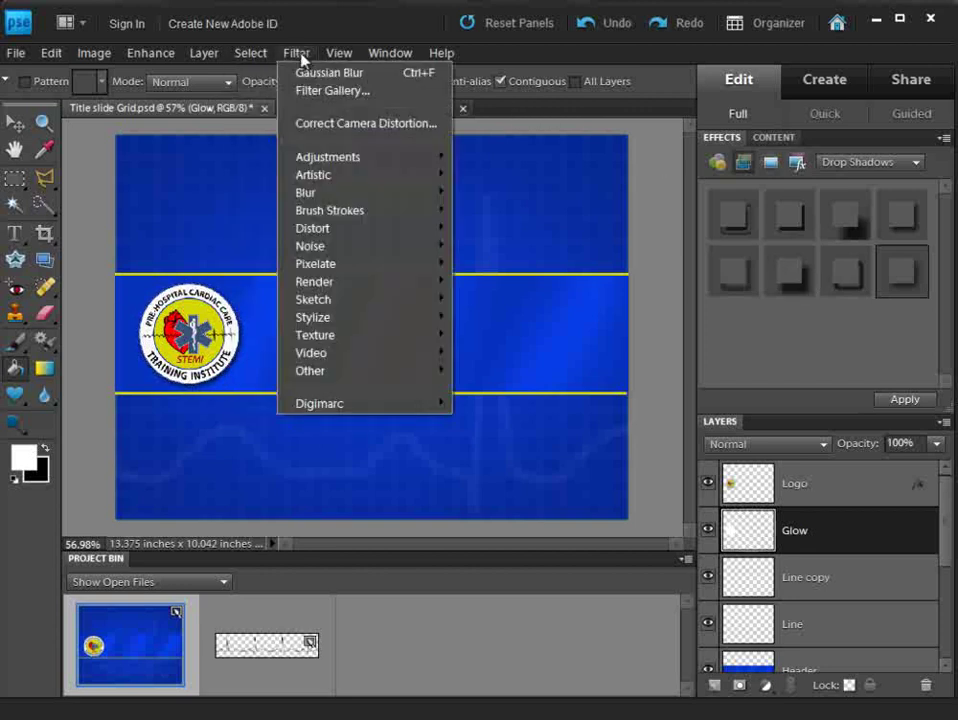
mouse_move(438, 193)
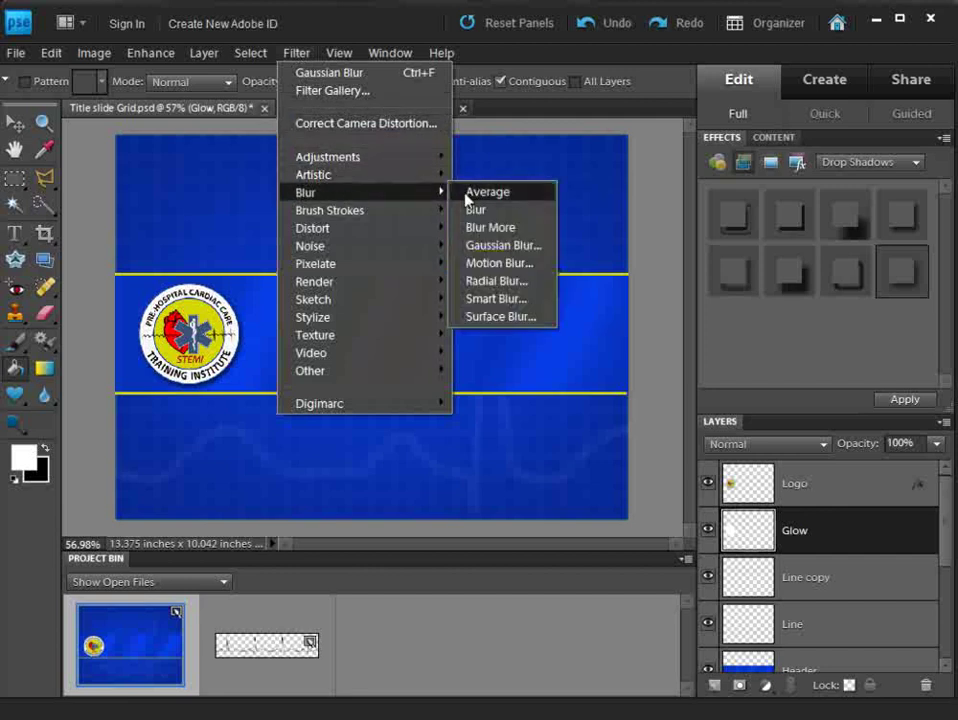
left_click(492, 250)
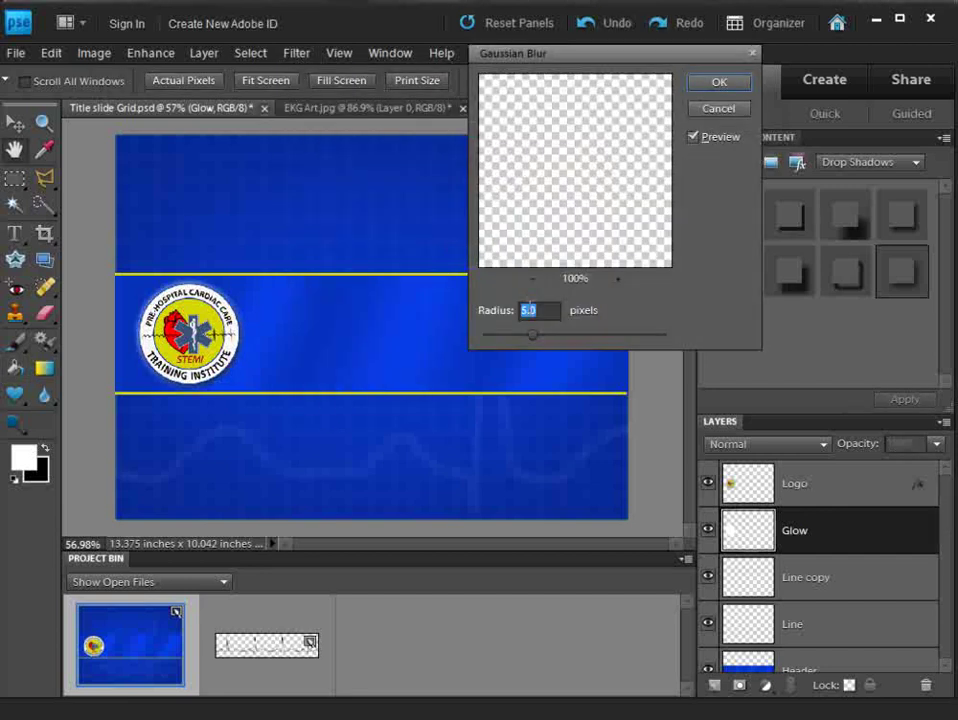
left_click_drag(536, 341, 543, 341)
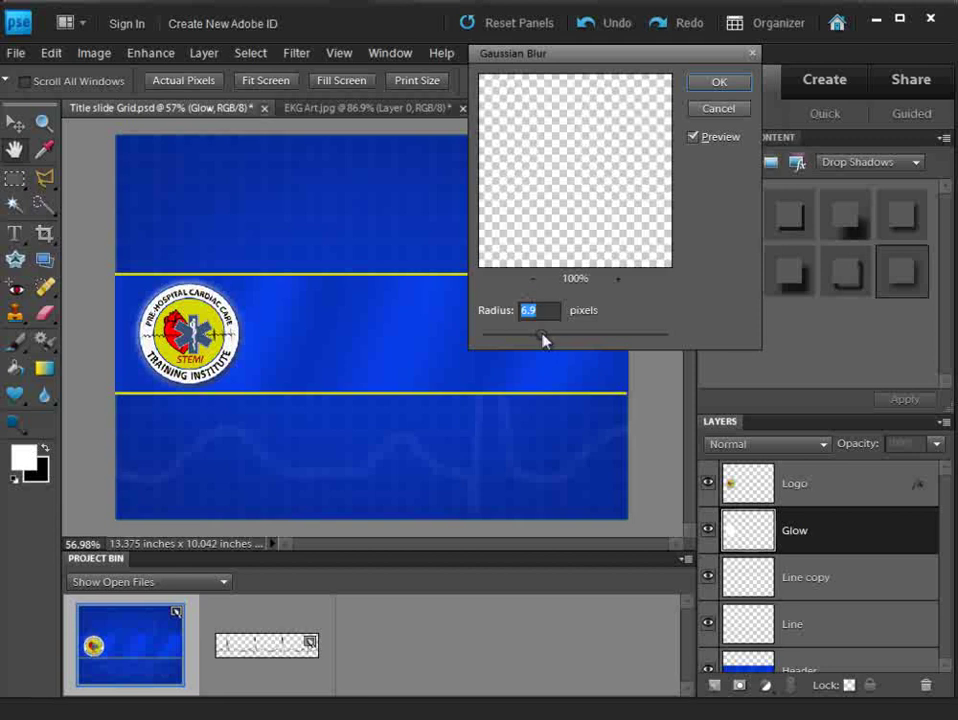
left_click(716, 85)
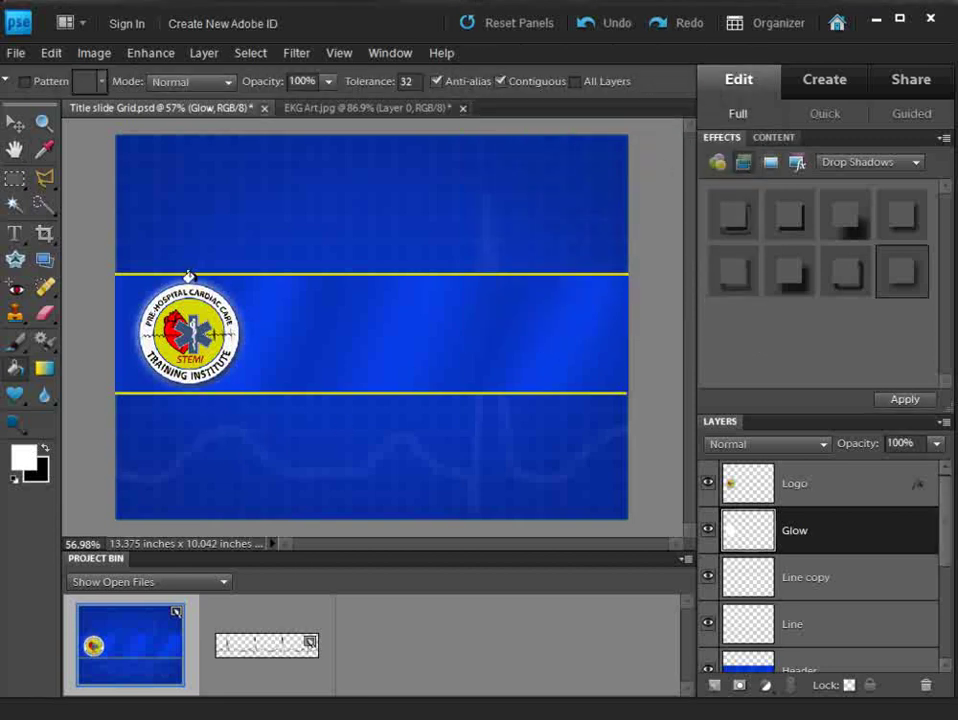
left_click(16, 121)
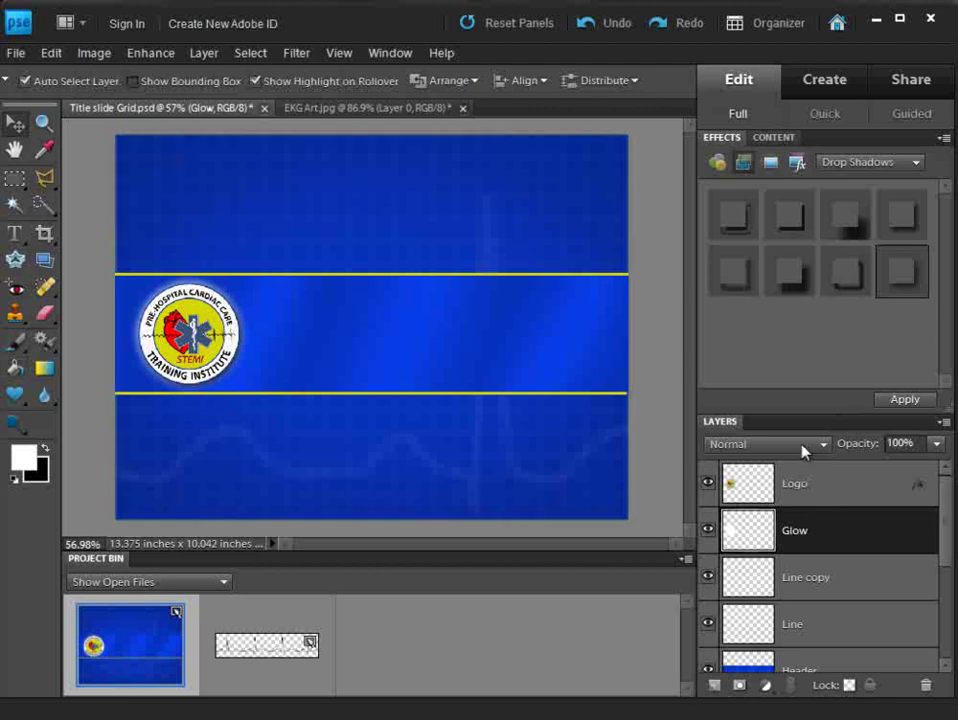
Step: Set the Glow layer's blend mode to Overlay and compare it hidden and shown
left_click(797, 450)
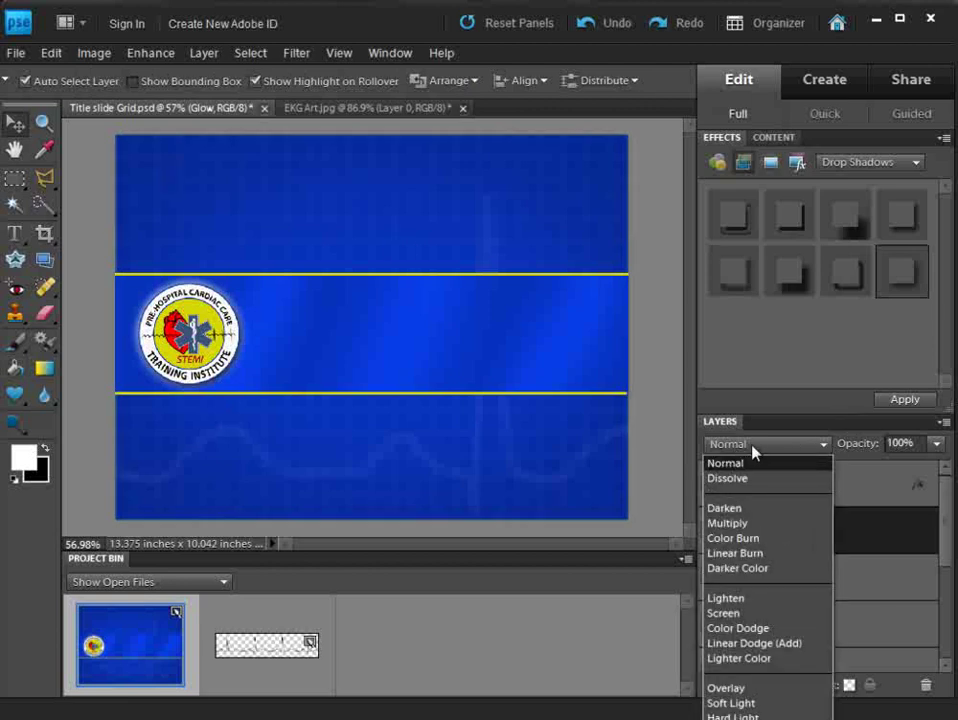
left_click(733, 465)
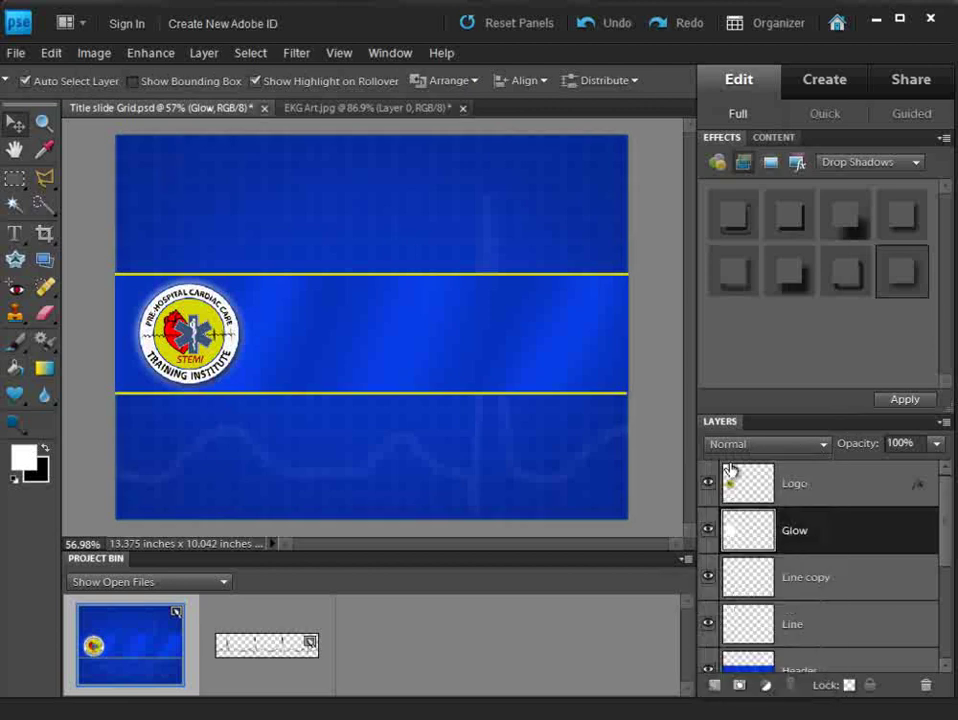
scroll(758, 445, "down", 2)
scroll(758, 455, "down", 1)
scroll(758, 455, "down", 2)
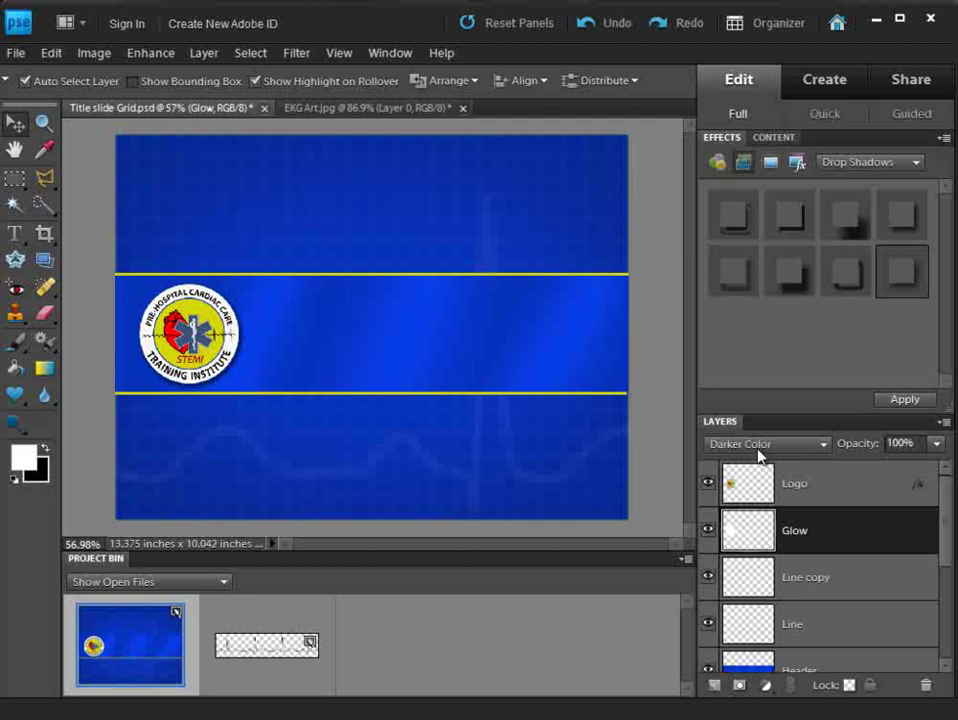
scroll(758, 455, "down", 1)
scroll(758, 455, "down", 1)
scroll(758, 455, "down", 2)
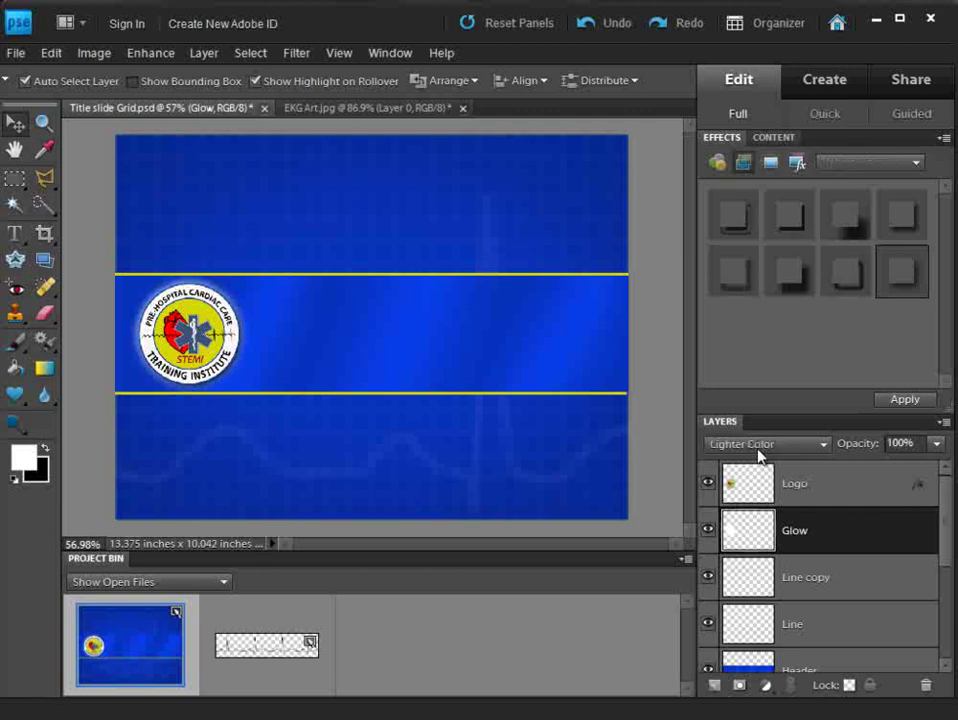
scroll(758, 455, "down", 1)
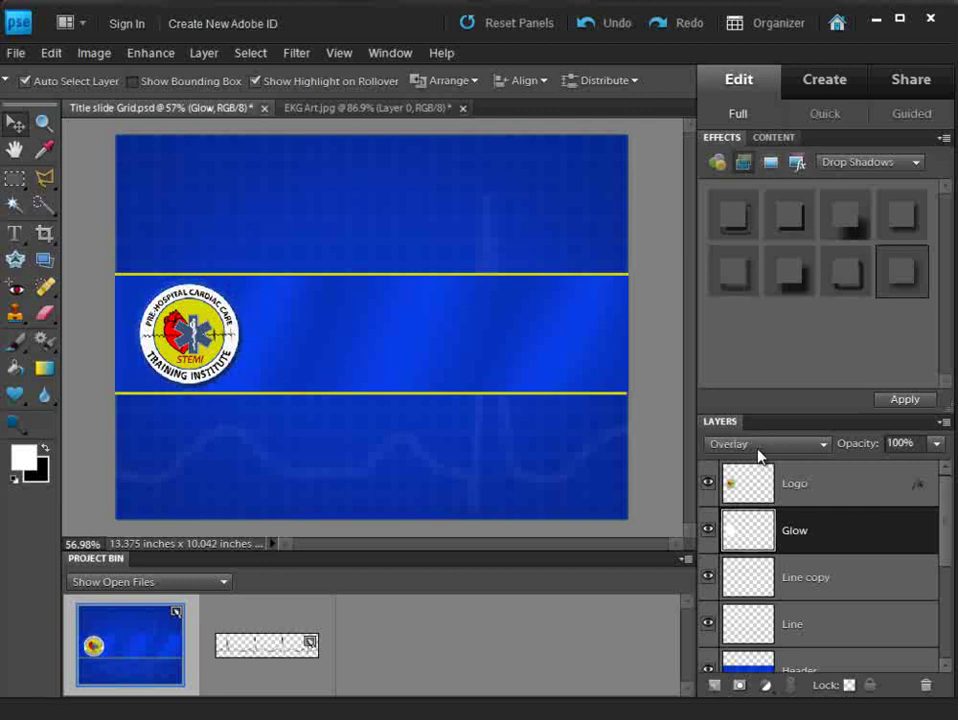
left_click(708, 531)
left_click(708, 531)
Step: Apply a soft drop shadow to the Header layer
left_click_drag(947, 531, 947, 612)
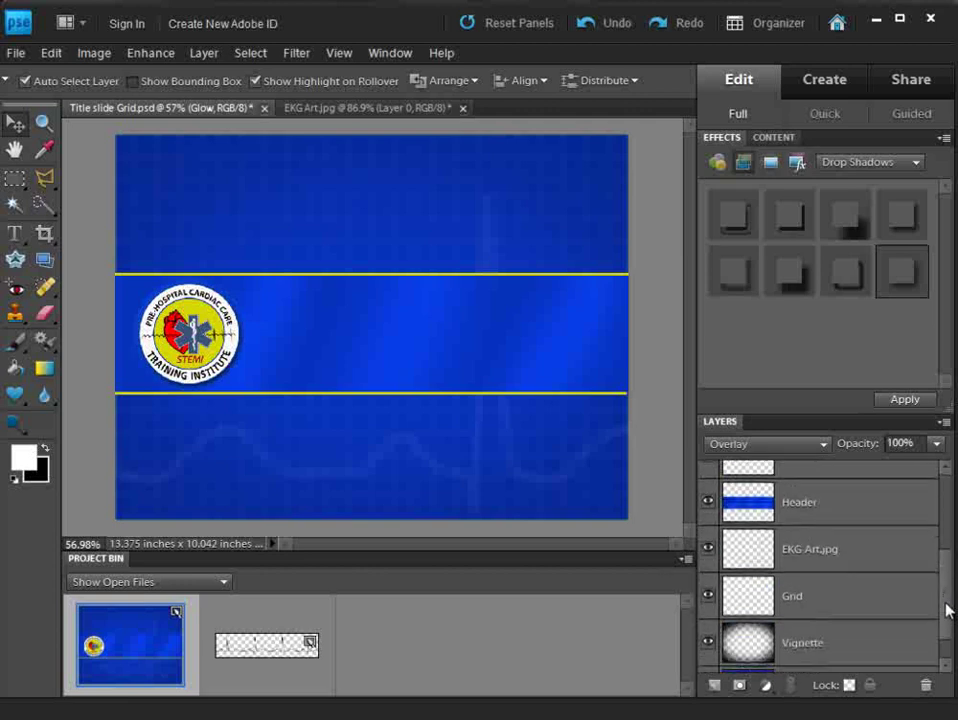
left_click(790, 506)
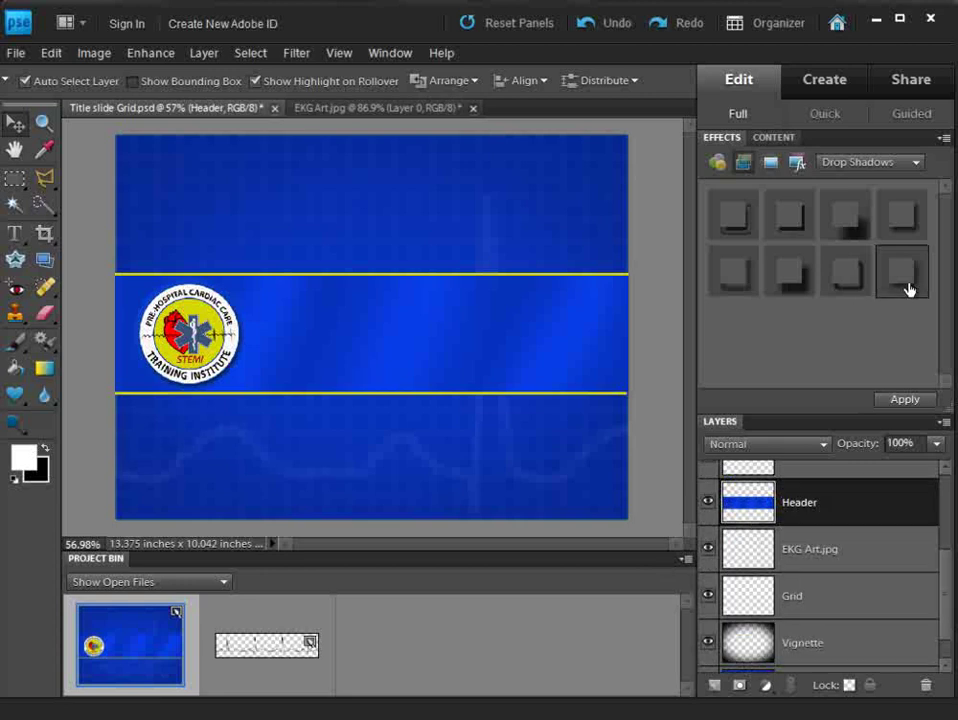
left_click_drag(905, 283, 247, 396)
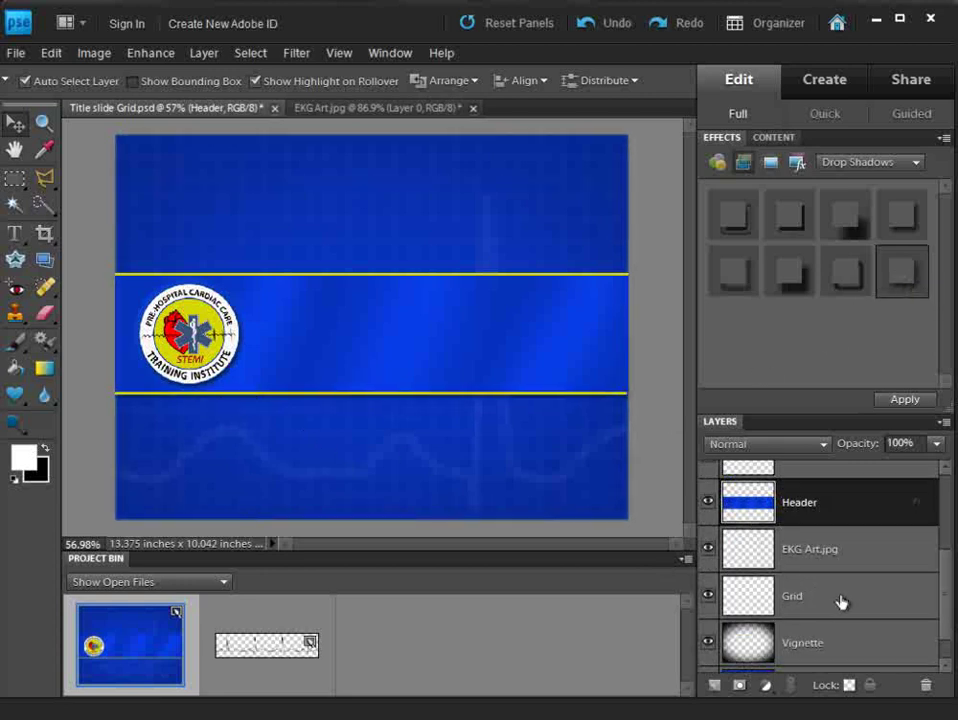
Step: Save the design as a JPEG named 'Title slide Grid.jpg' at maximum quality 12
left_click(16, 54)
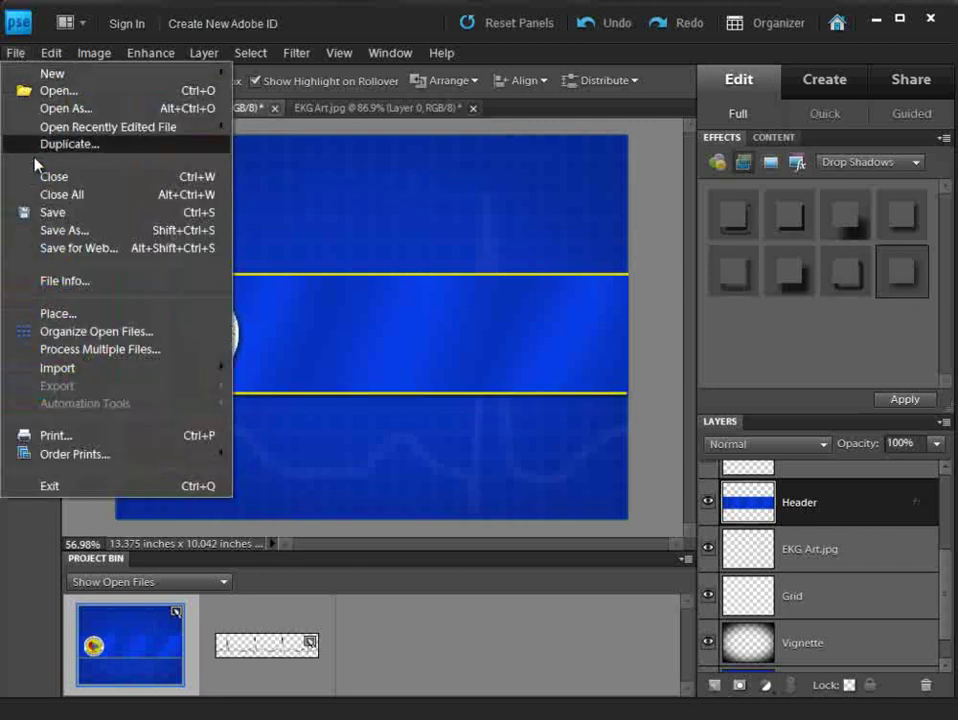
left_click(60, 225)
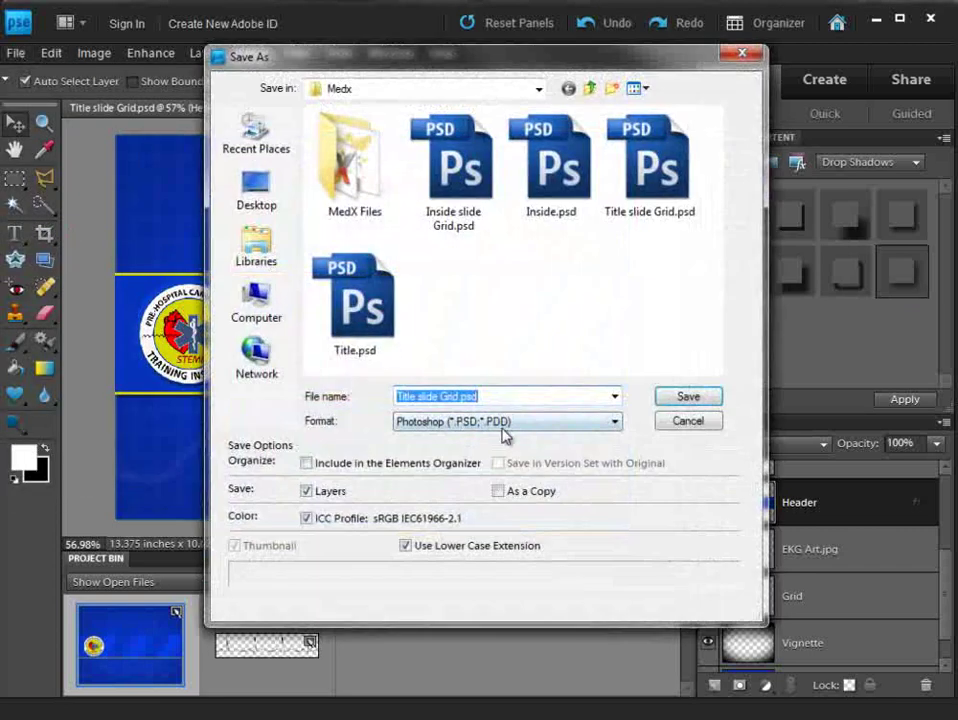
left_click(503, 424)
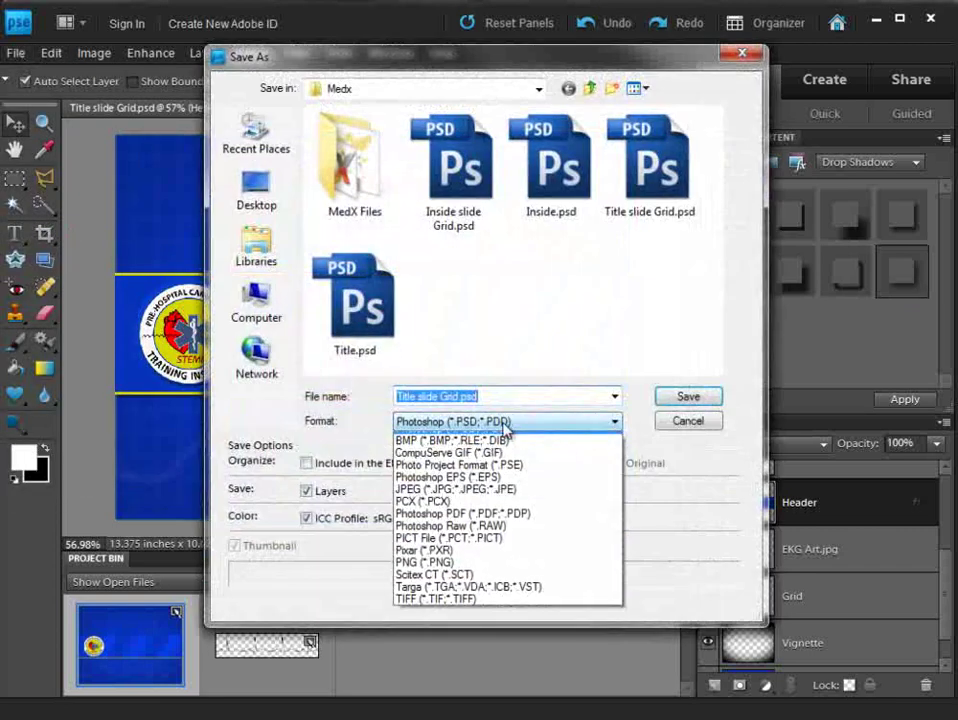
left_click(442, 498)
left_click(457, 396)
left_click(459, 396)
key("Delete")
key("Delete")
key("Delete")
key("Delete")
key("Delete")
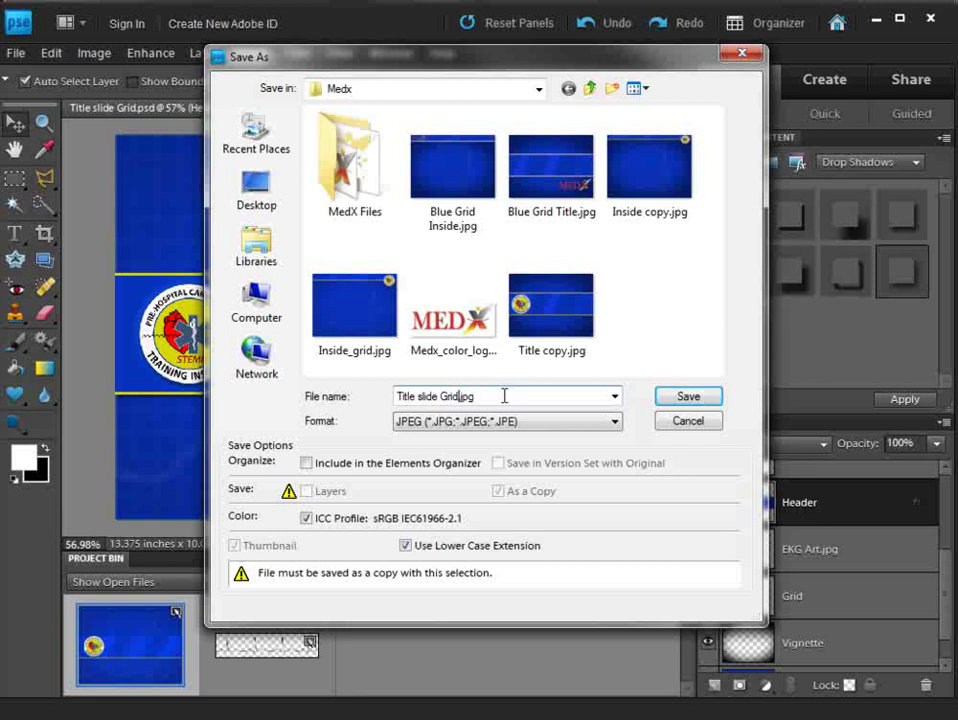
left_click(673, 398)
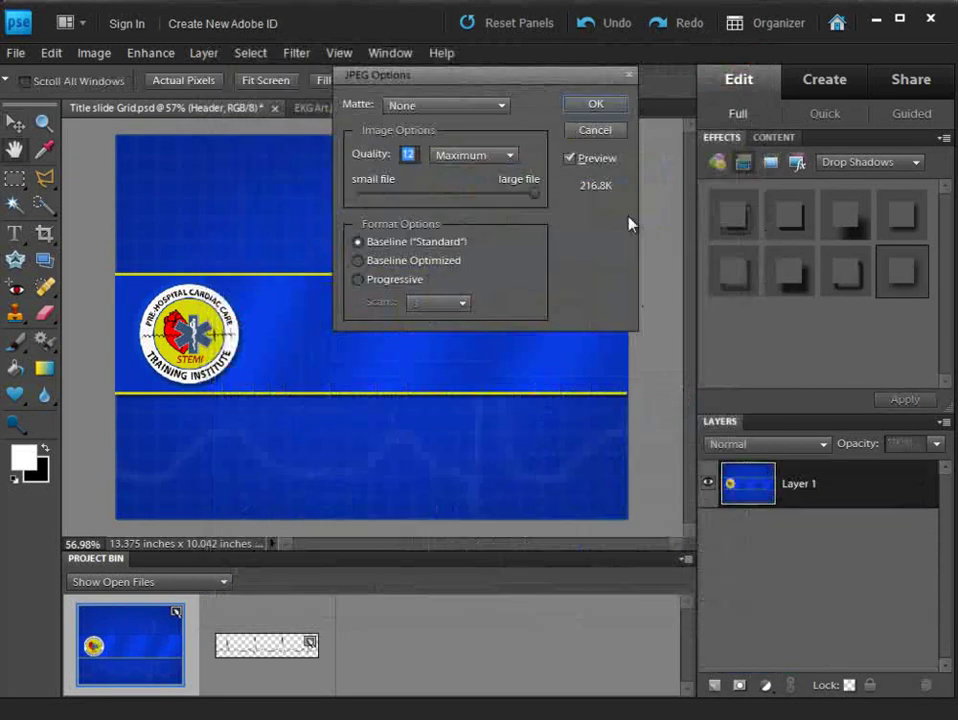
left_click(612, 105)
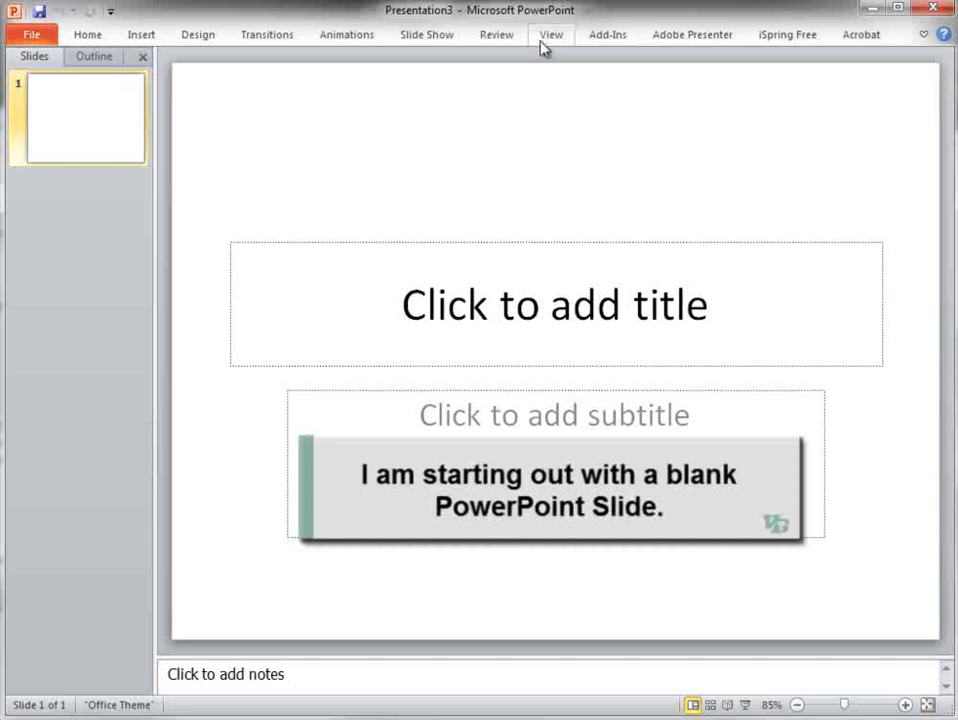
Step: Switch to Slide Master view and select the top-level master slide
left_click(550, 36)
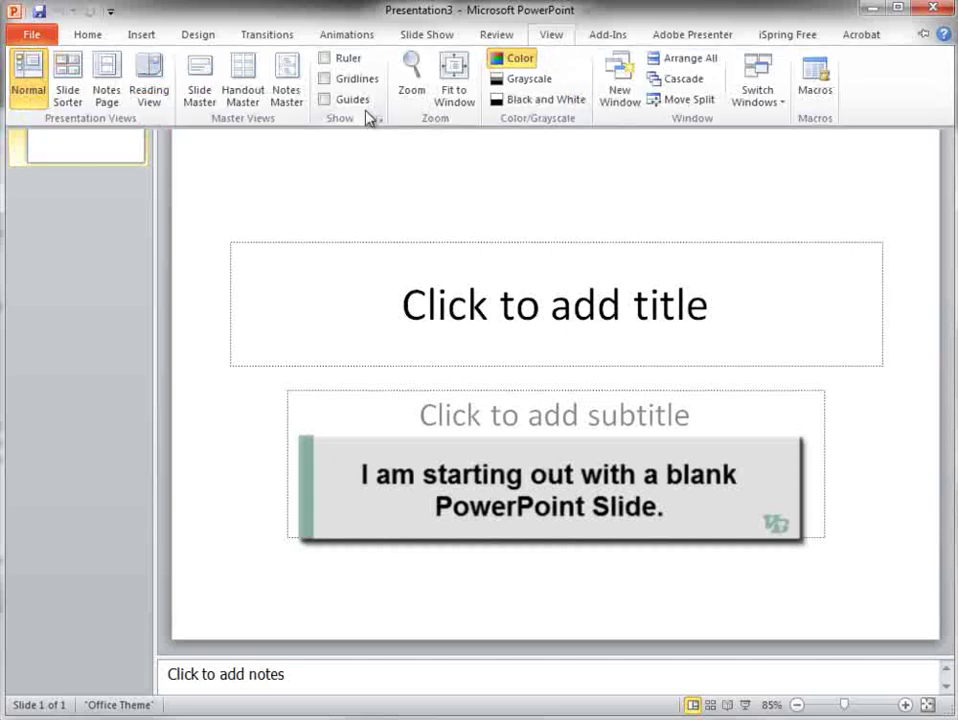
left_click(199, 85)
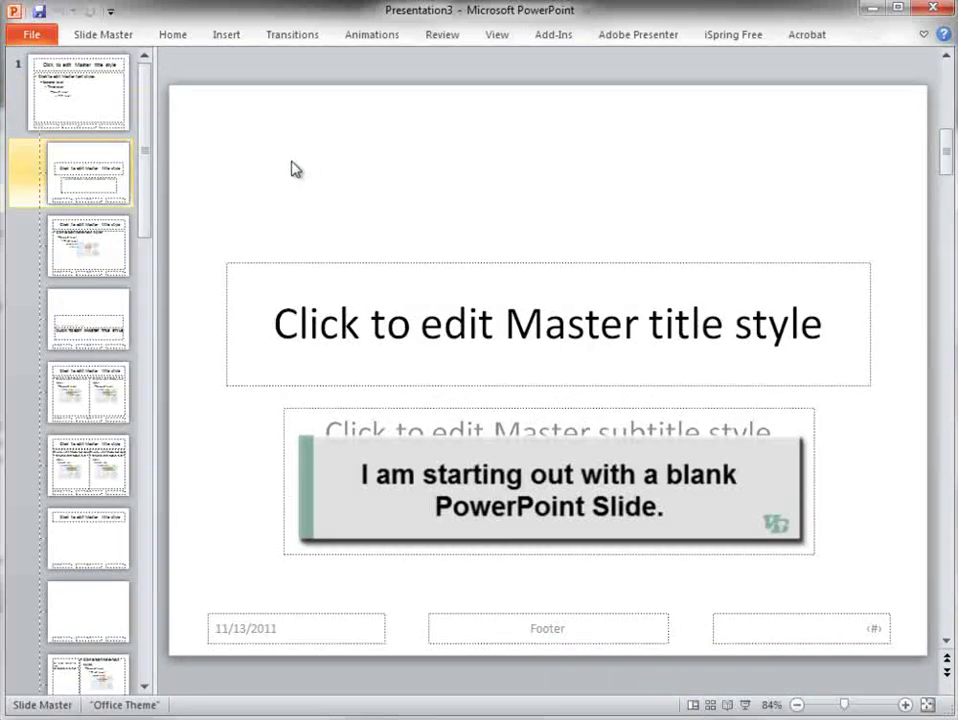
left_click(86, 90)
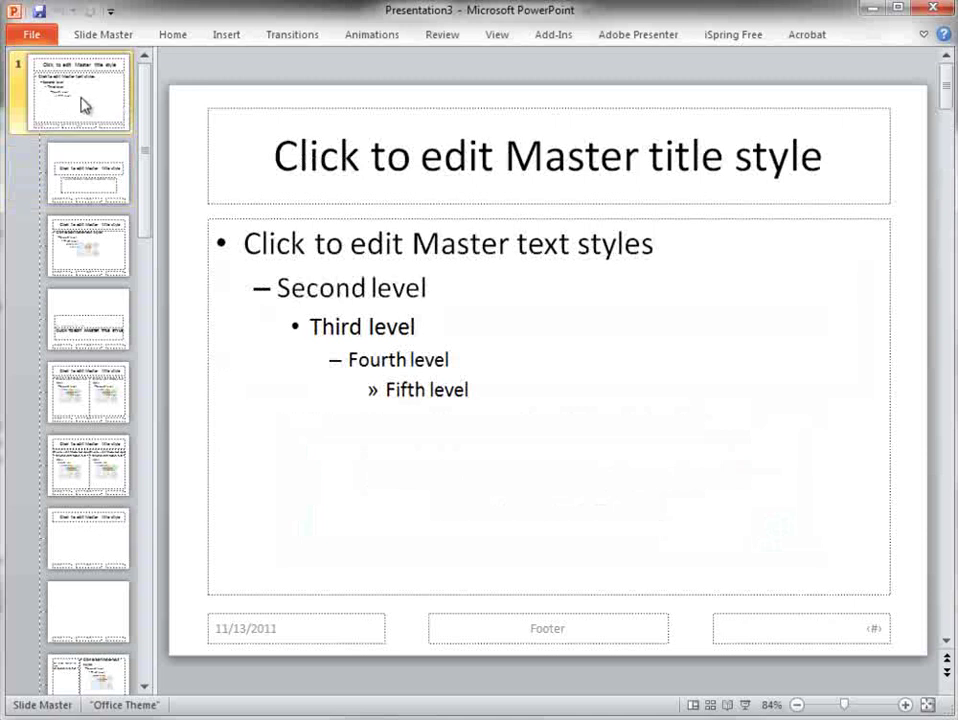
Step: Fill the master's background with the Inside_grid.jpg picture
right_click(186, 161)
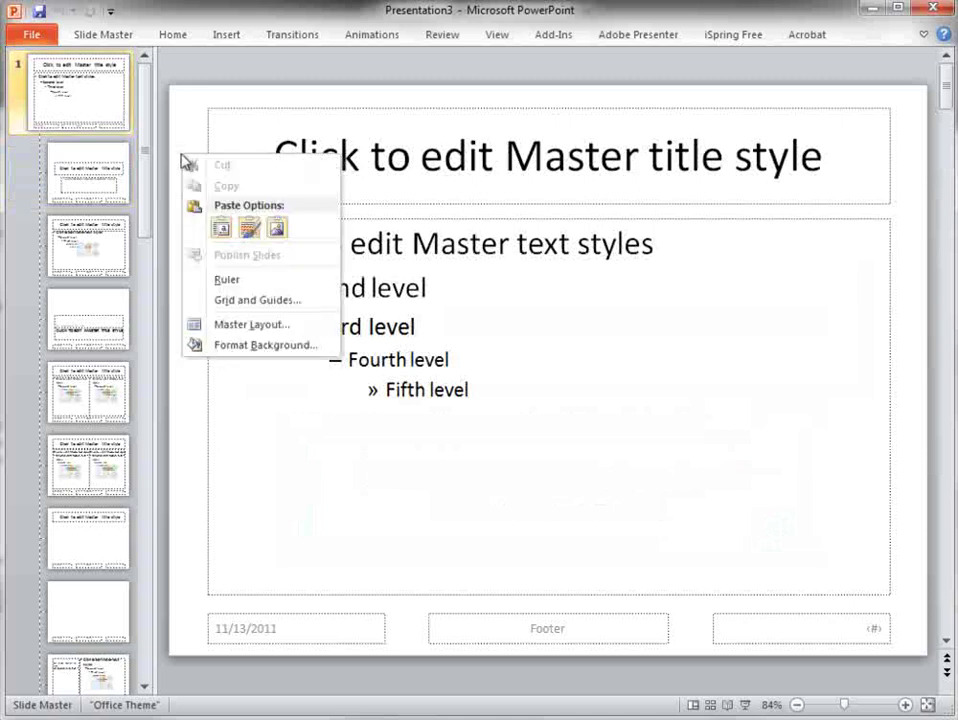
left_click(229, 345)
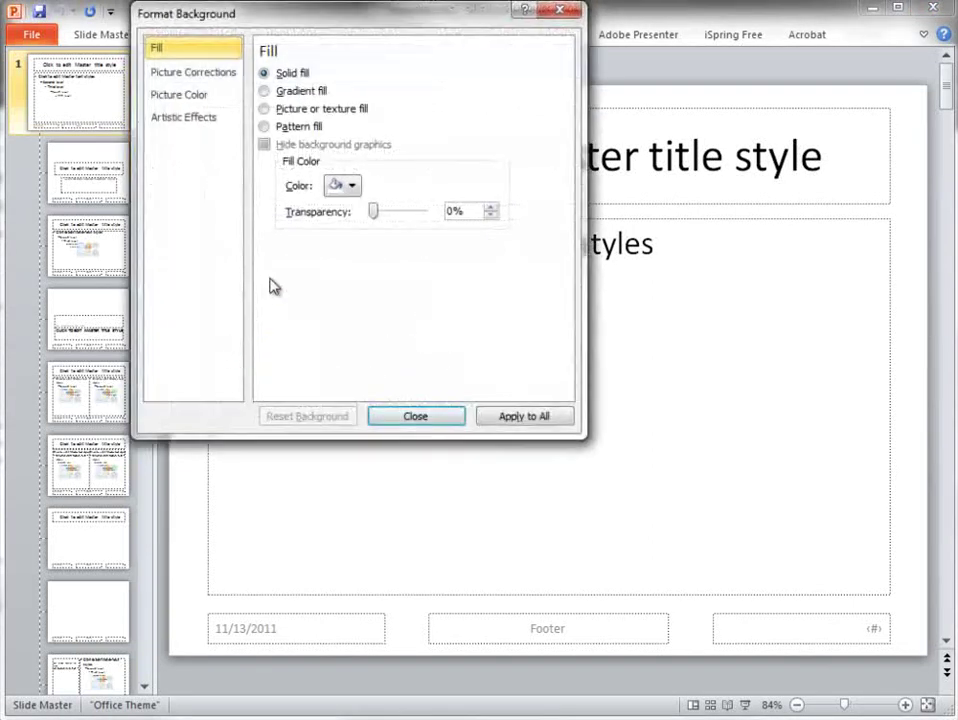
left_click(264, 108)
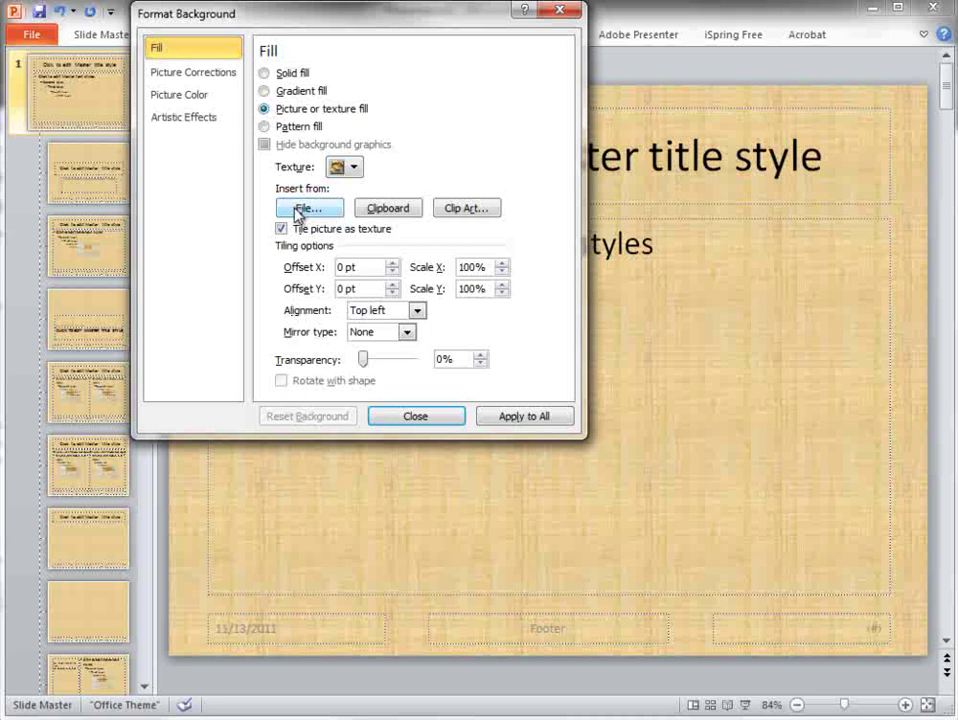
left_click(353, 167)
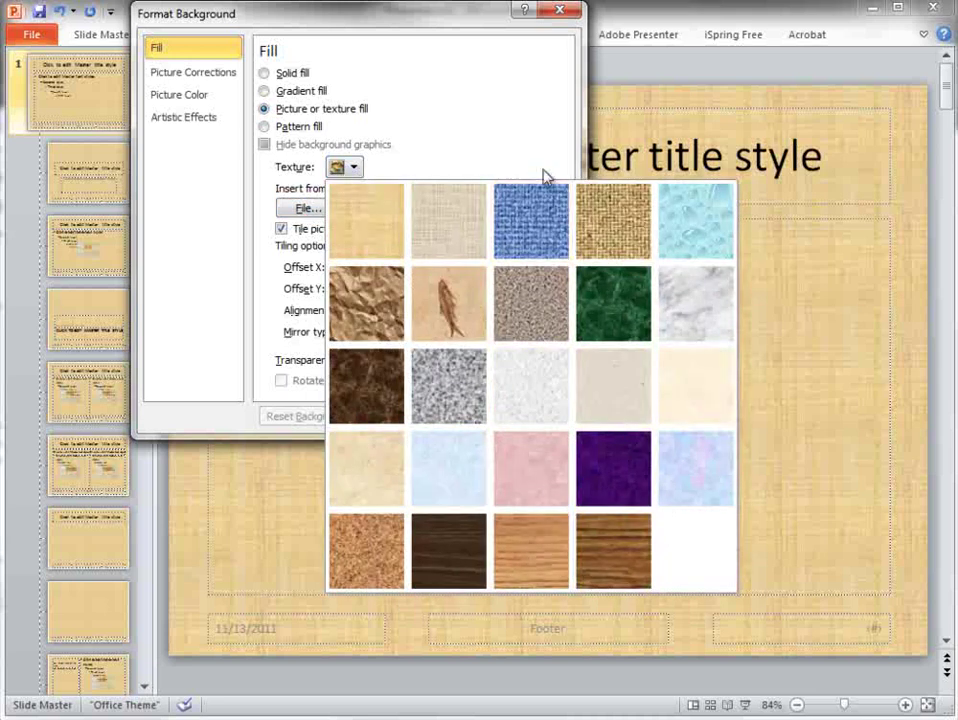
left_click(500, 121)
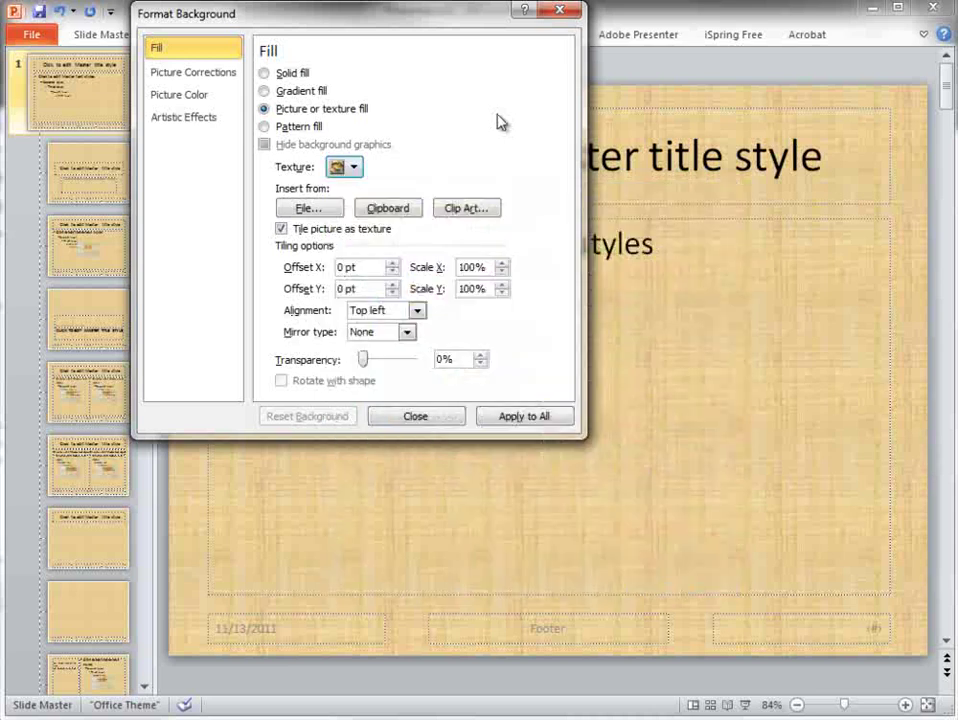
left_click(300, 208)
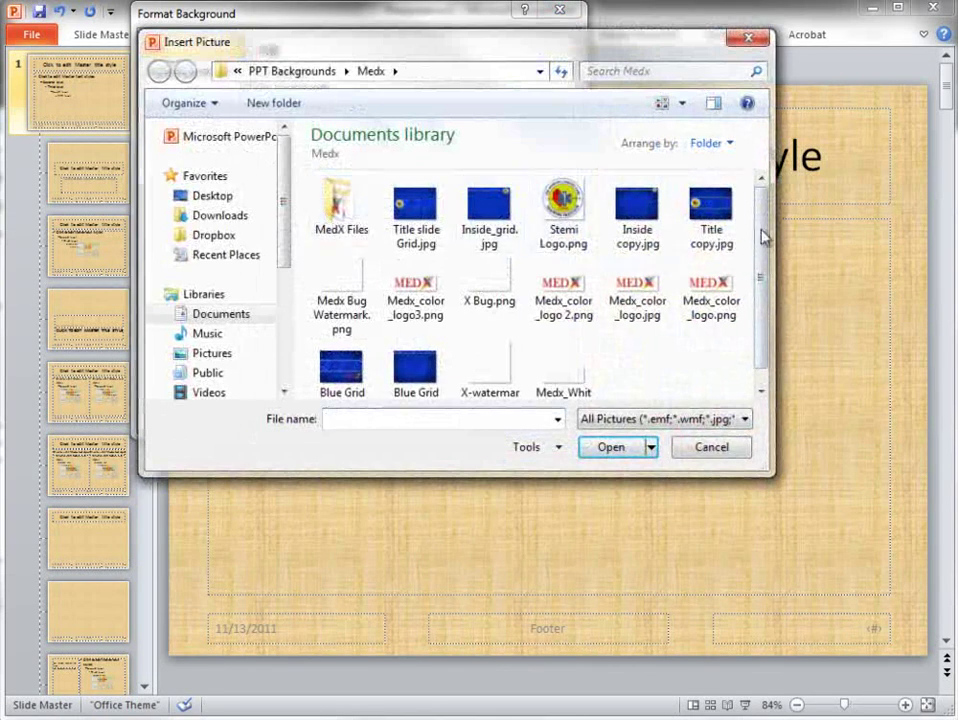
scroll(761, 237, "down", 1)
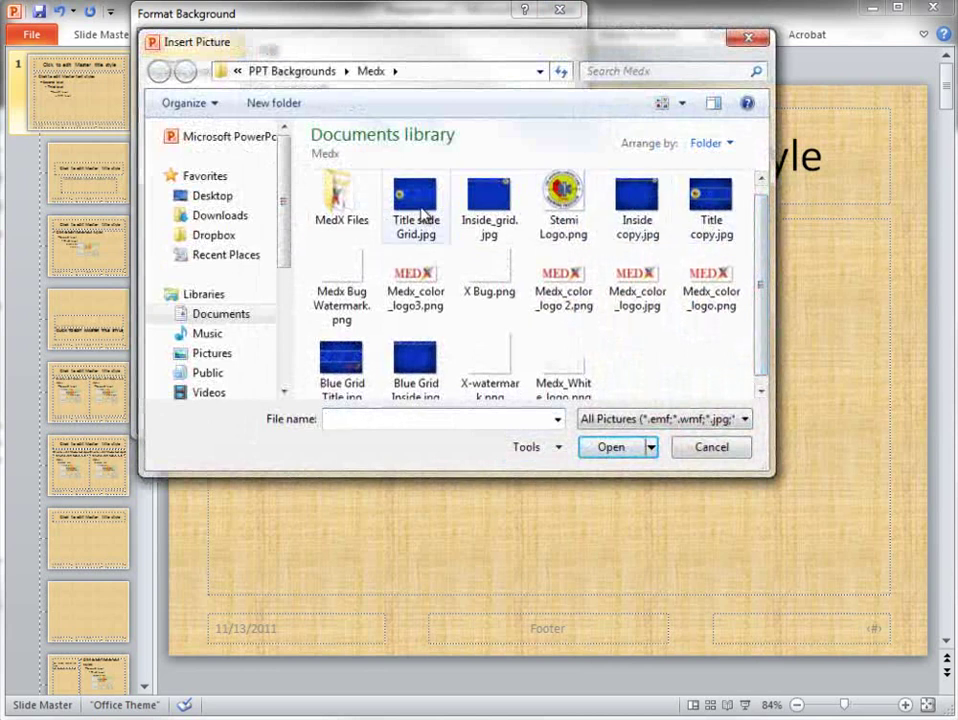
left_click(485, 212)
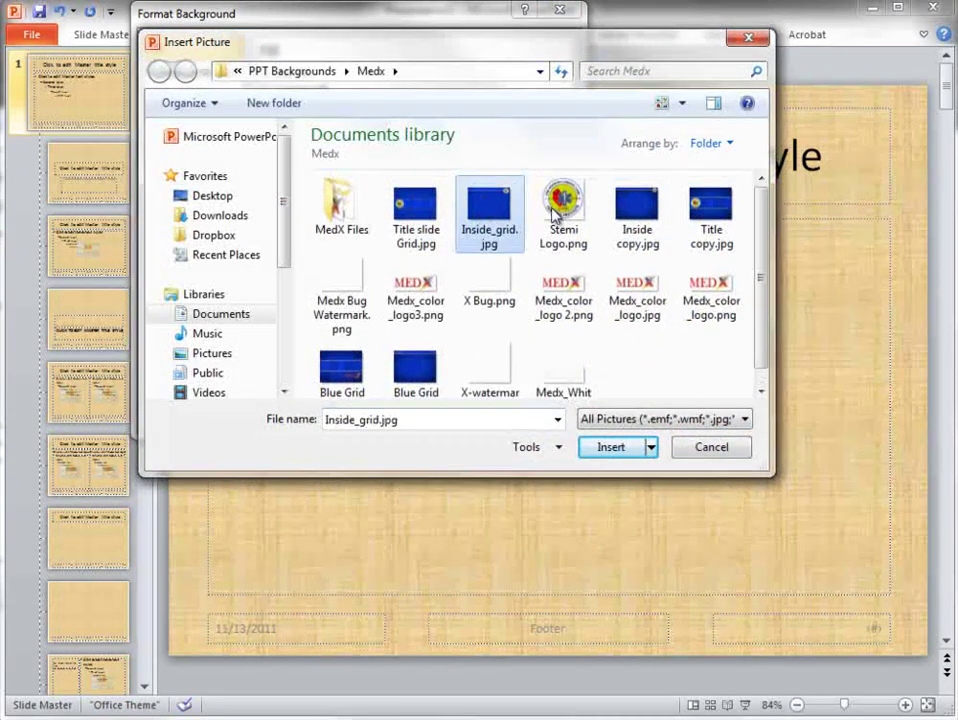
left_click(611, 447)
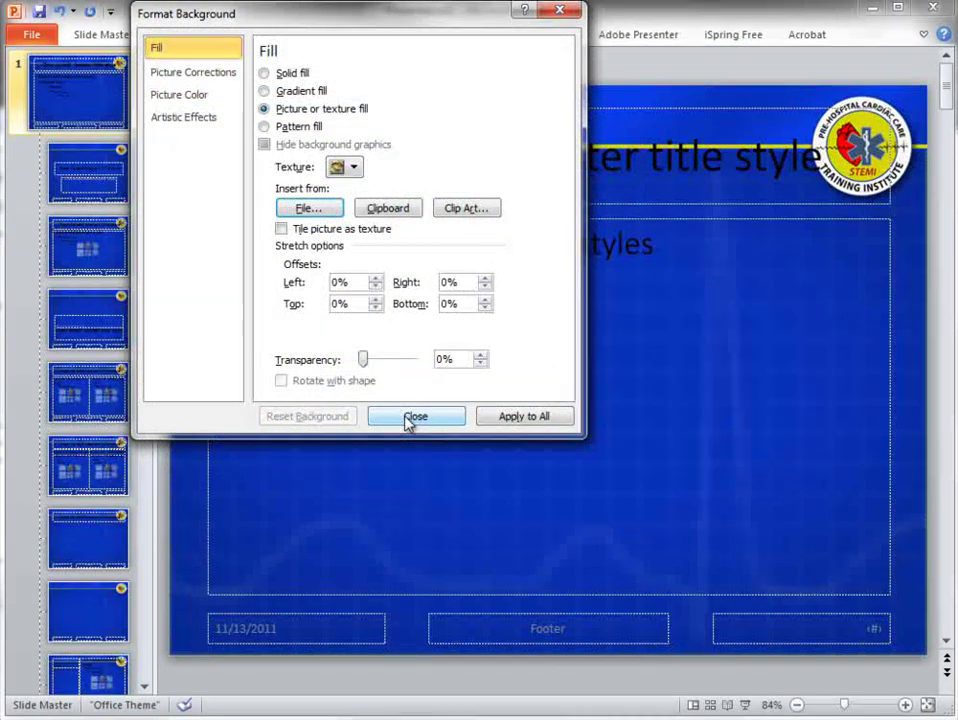
left_click(408, 420)
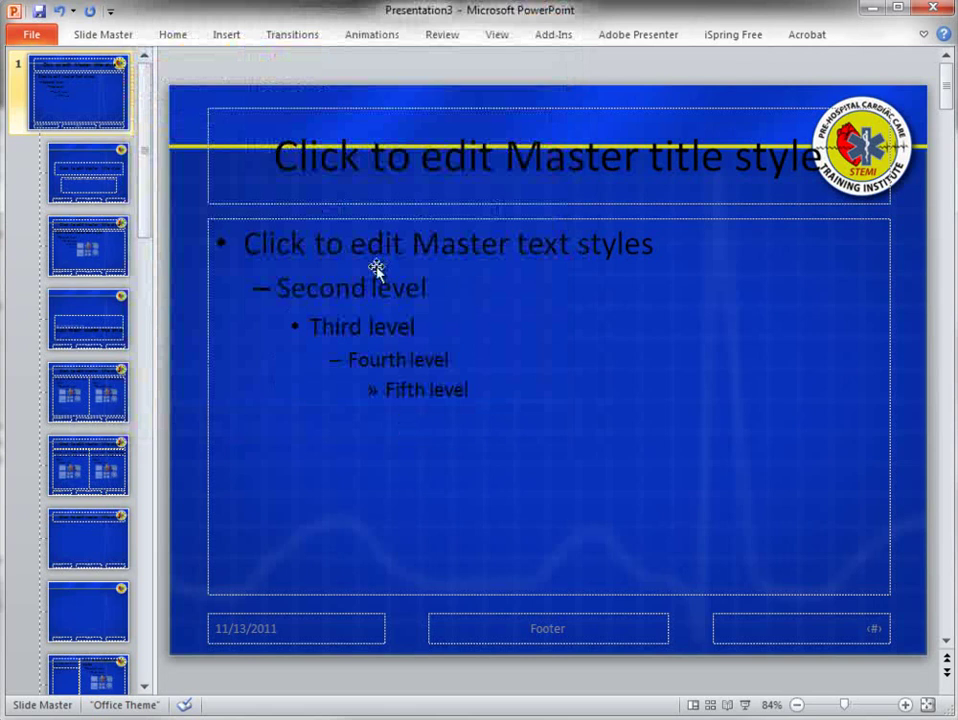
Step: Shift the master title and body placeholders slightly lower on the slide
left_click(265, 114)
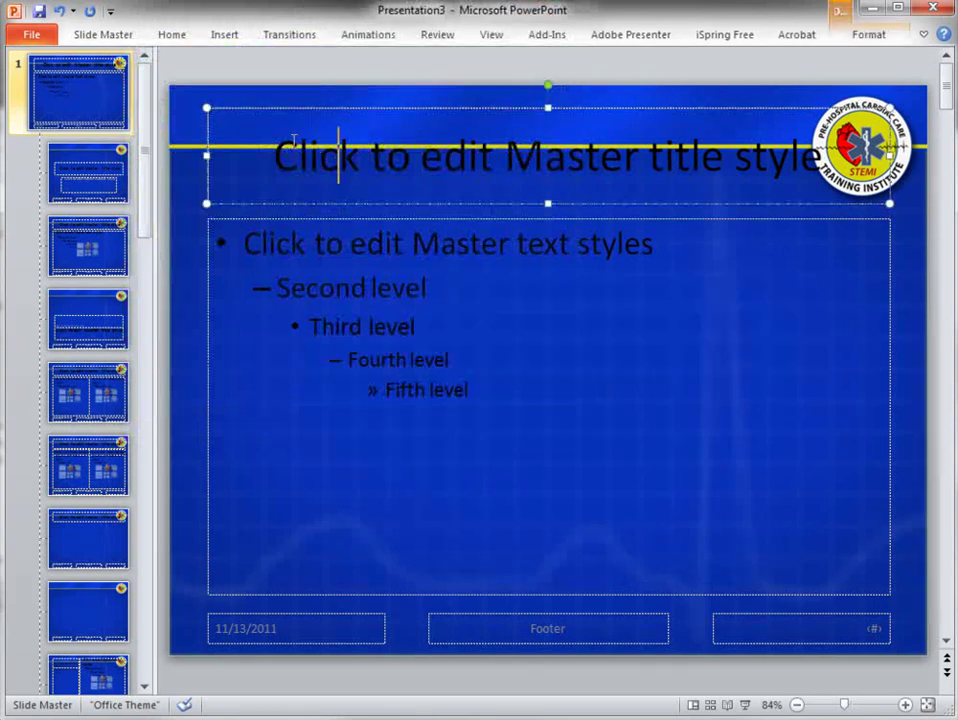
left_click(245, 218)
left_click_drag(245, 218, 242, 248)
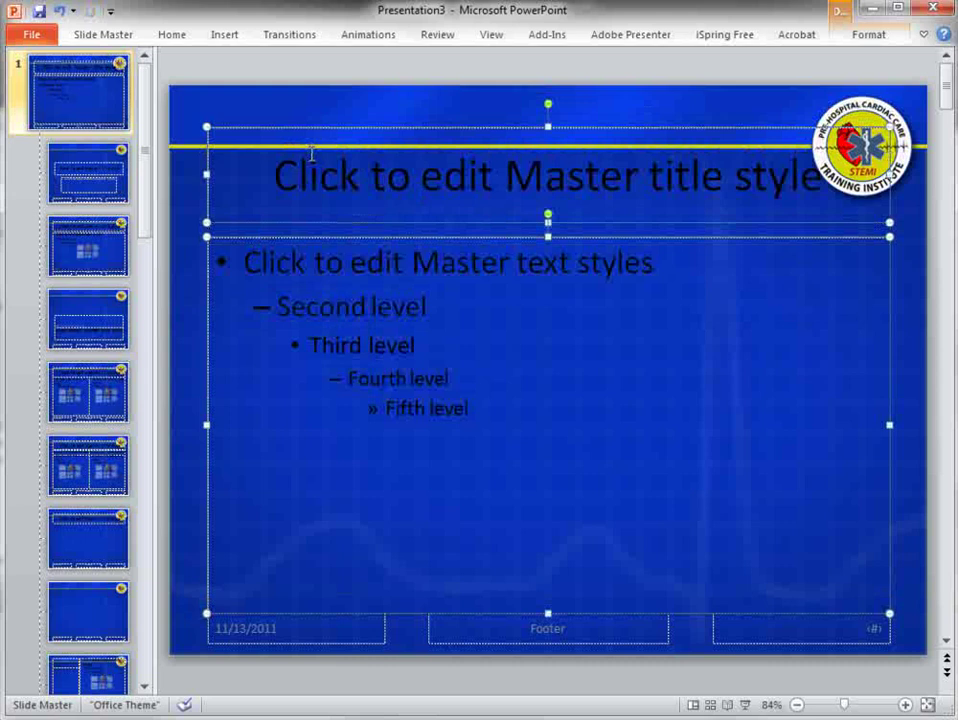
left_click(890, 82)
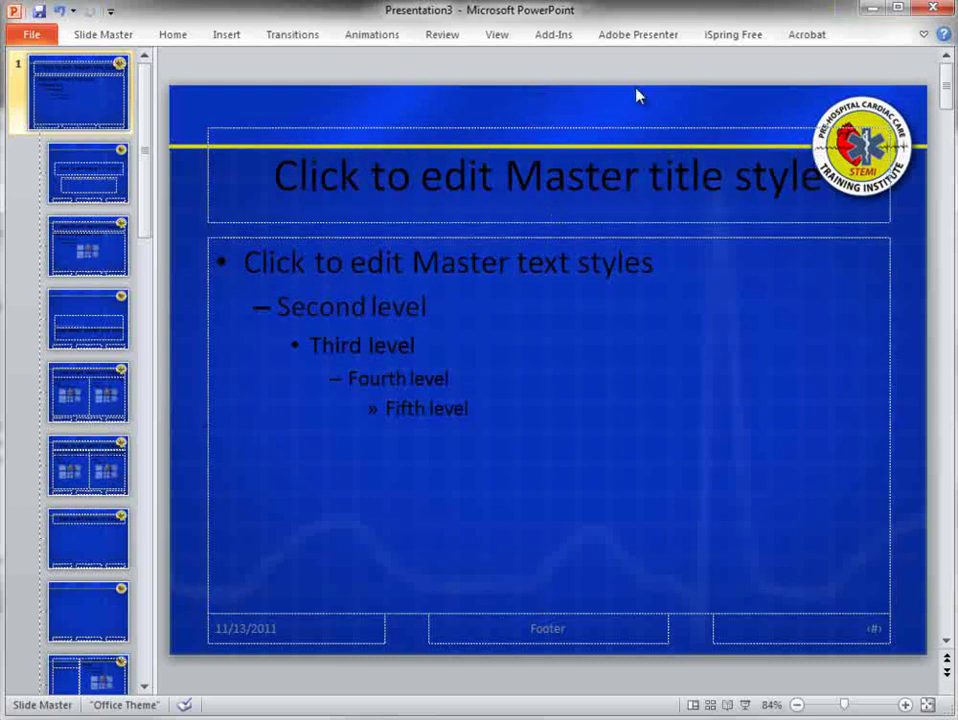
Step: Left-align the master title text and set it in bold Arial
left_click(289, 176)
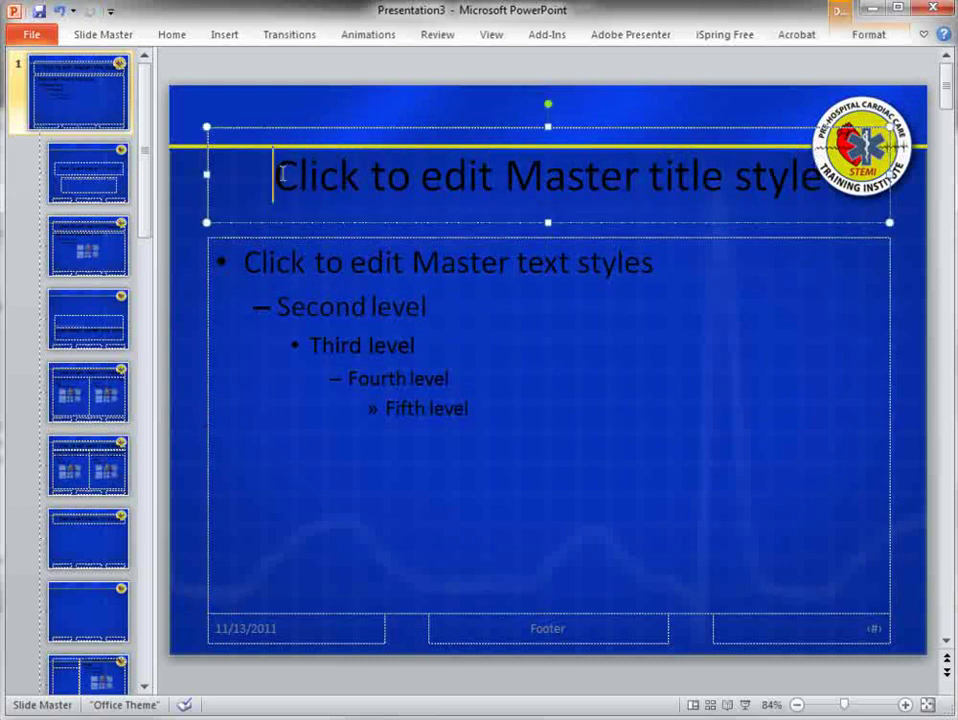
right_click(283, 175)
left_click(335, 146)
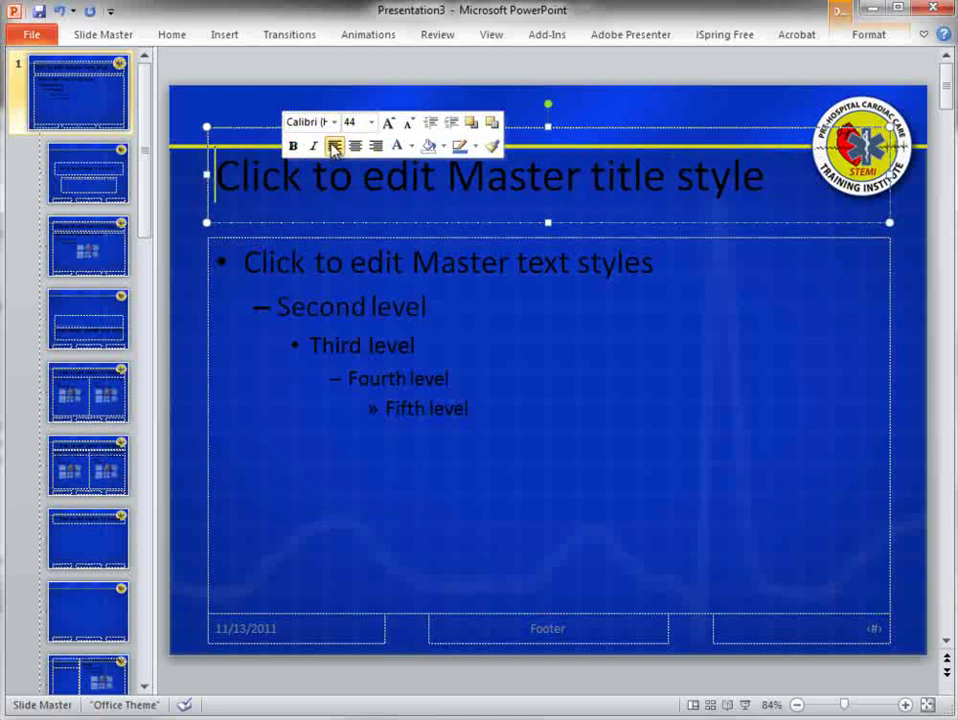
left_click_drag(215, 176, 772, 180)
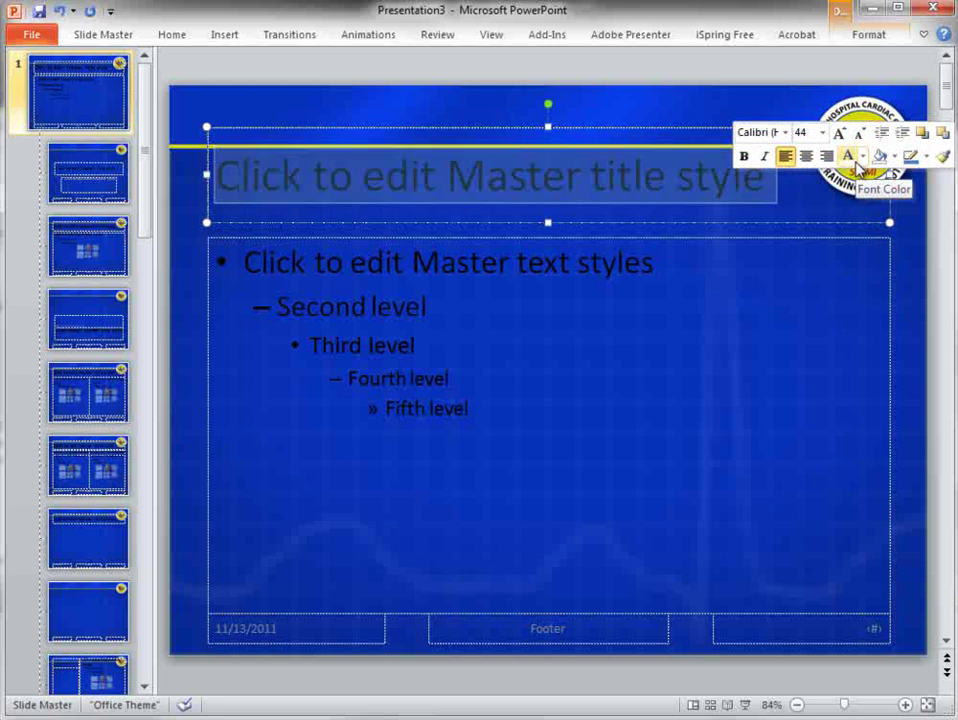
left_click(785, 132)
left_click(778, 509)
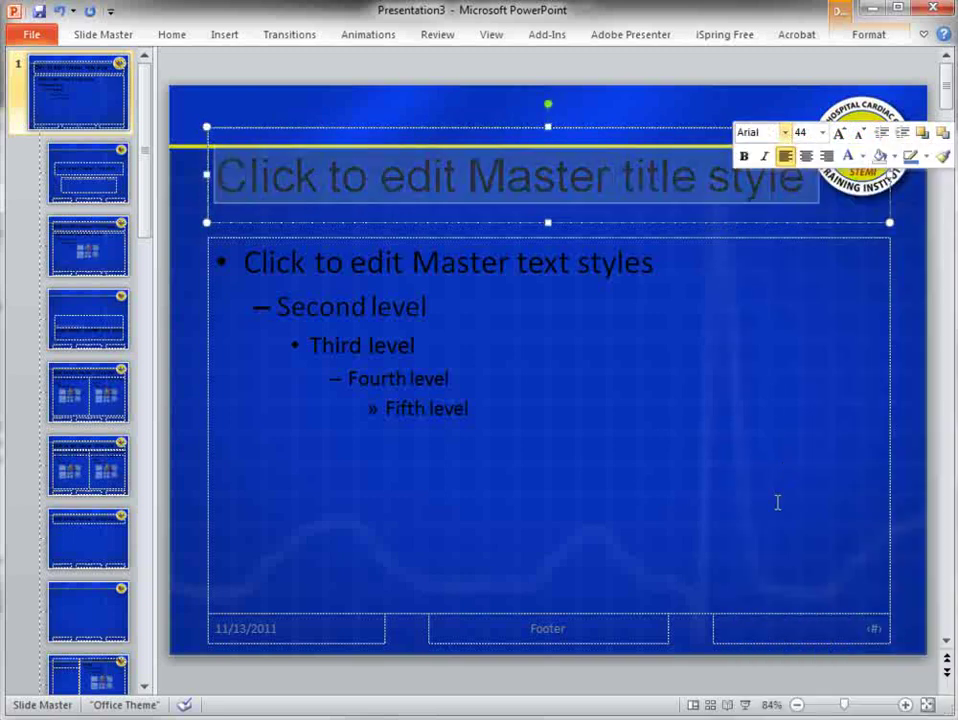
left_click(743, 156)
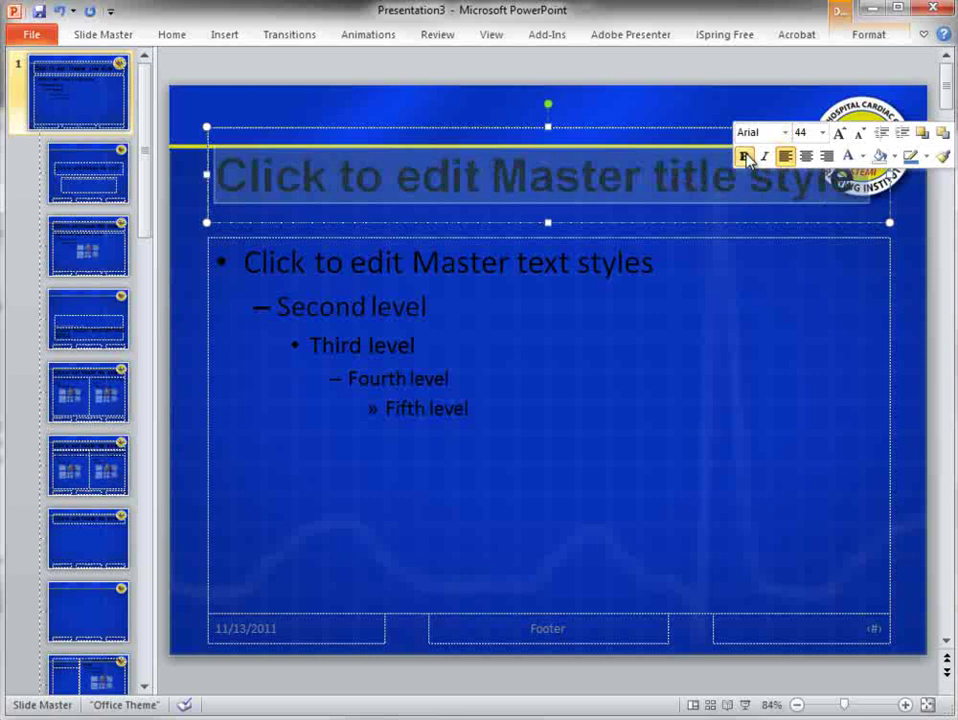
Step: Look up the reference yellow values and check the title's colour and text effects options
left_click(866, 158)
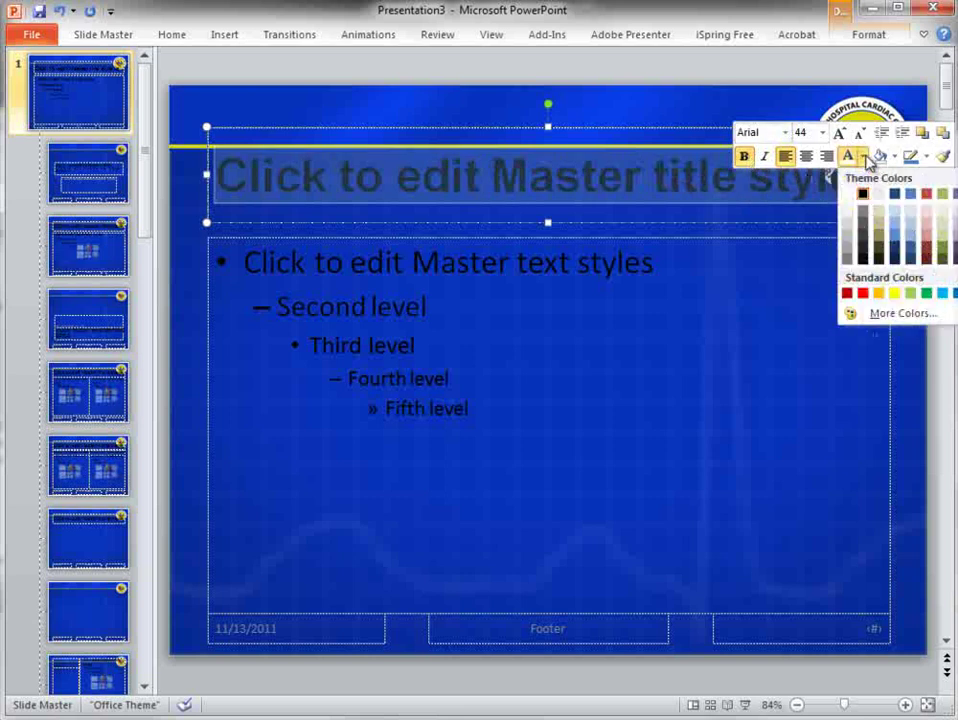
key("Escape")
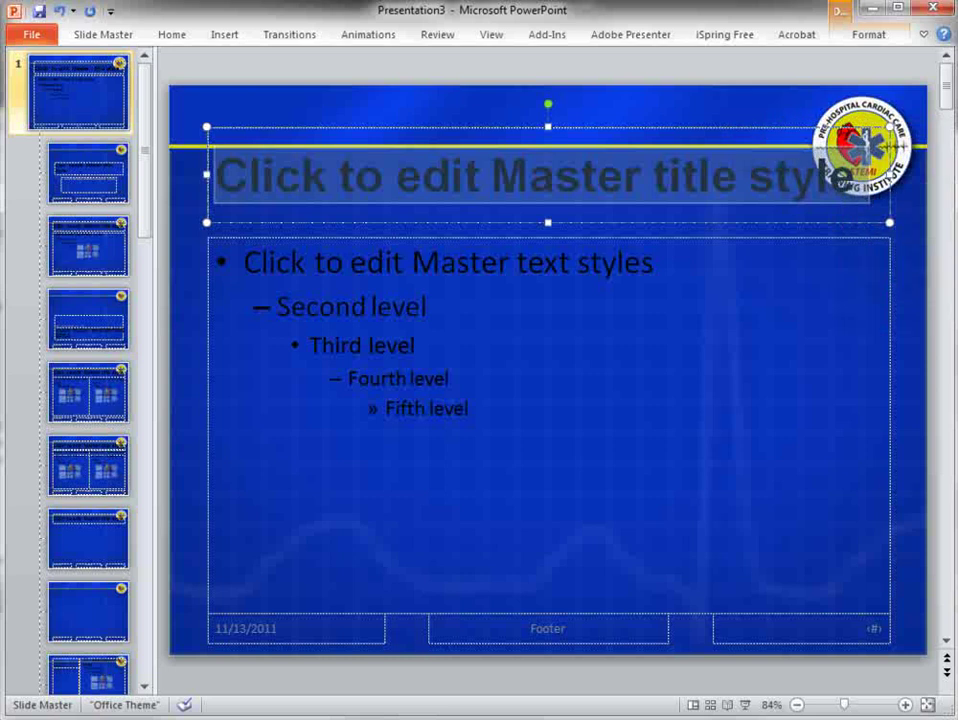
left_click_drag(0, 248, 513, 165)
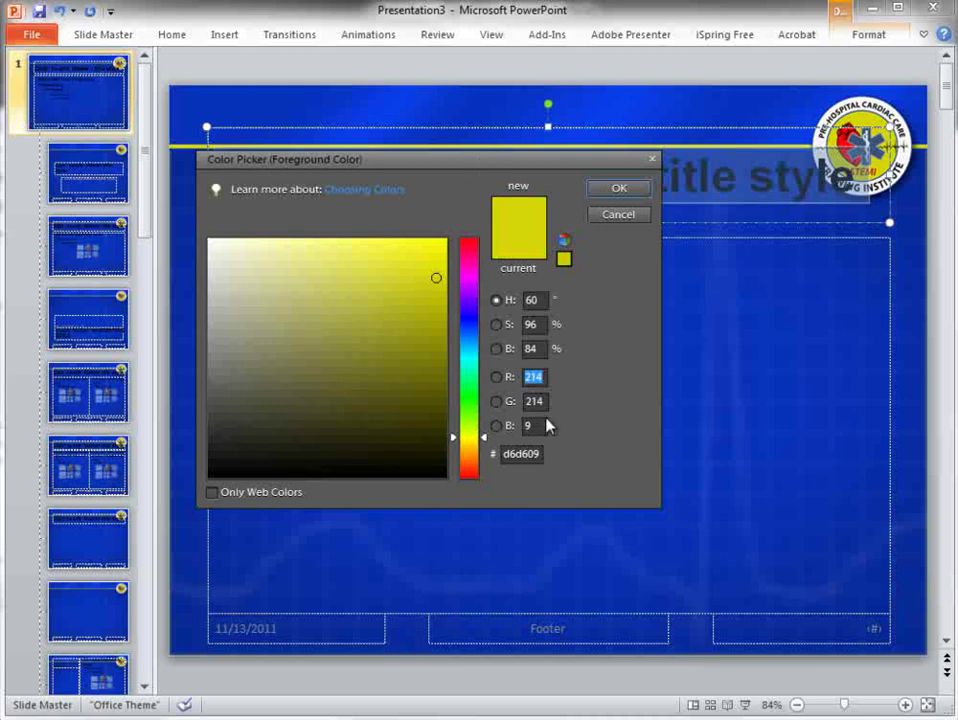
left_click_drag(501, 168, 0, 250)
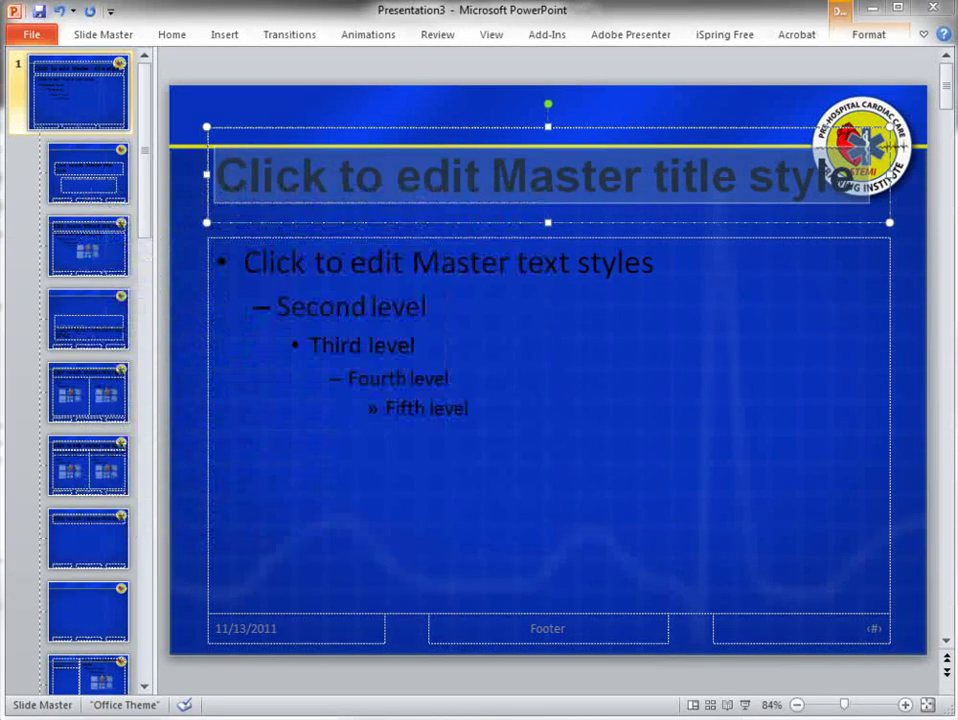
right_click(229, 180)
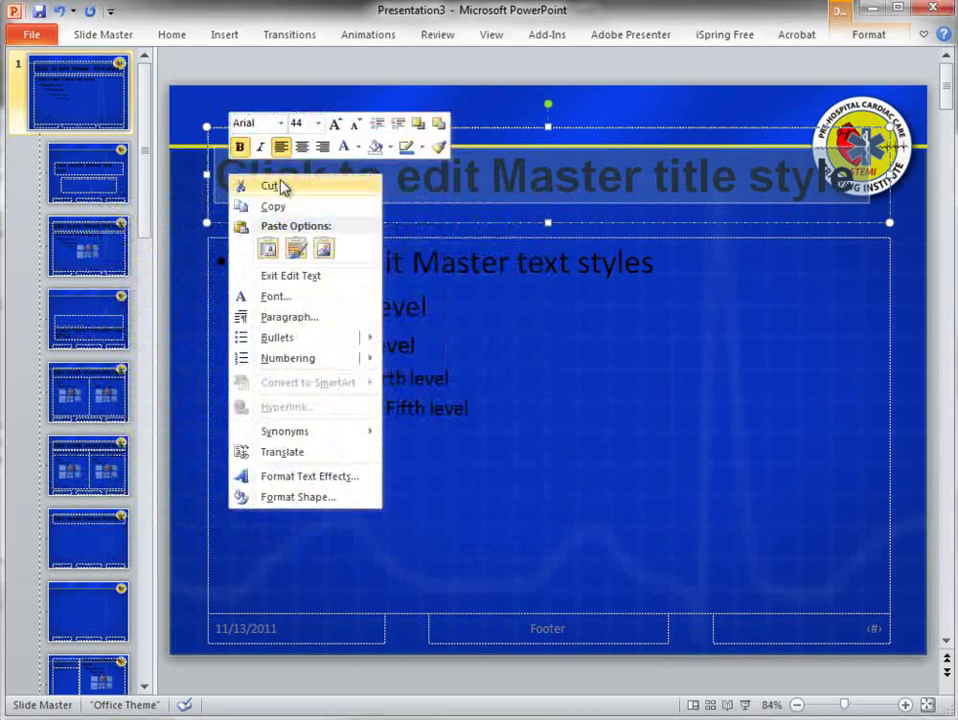
left_click(322, 484)
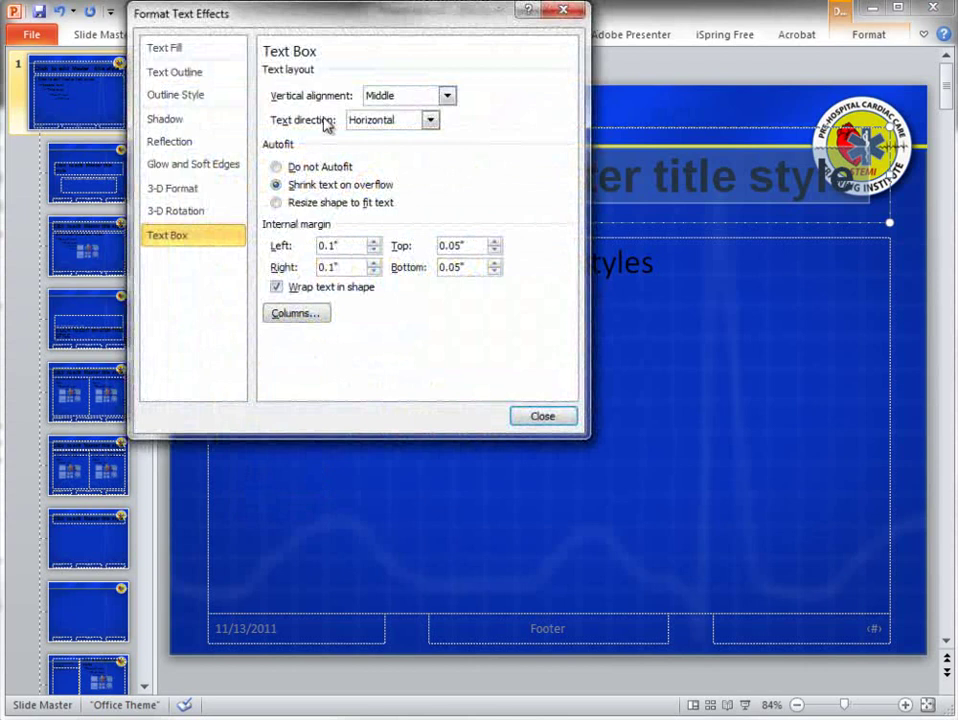
left_click(522, 417)
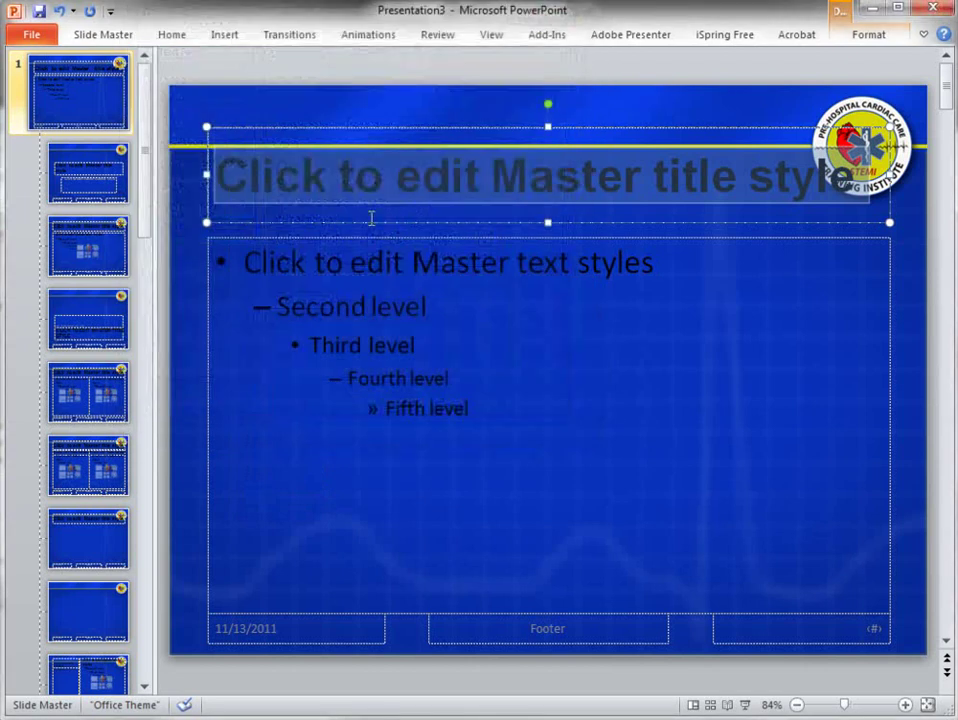
Step: Colour the master title custom yellow with RGB 214, 214, 9
right_click(325, 182)
left_click(455, 149)
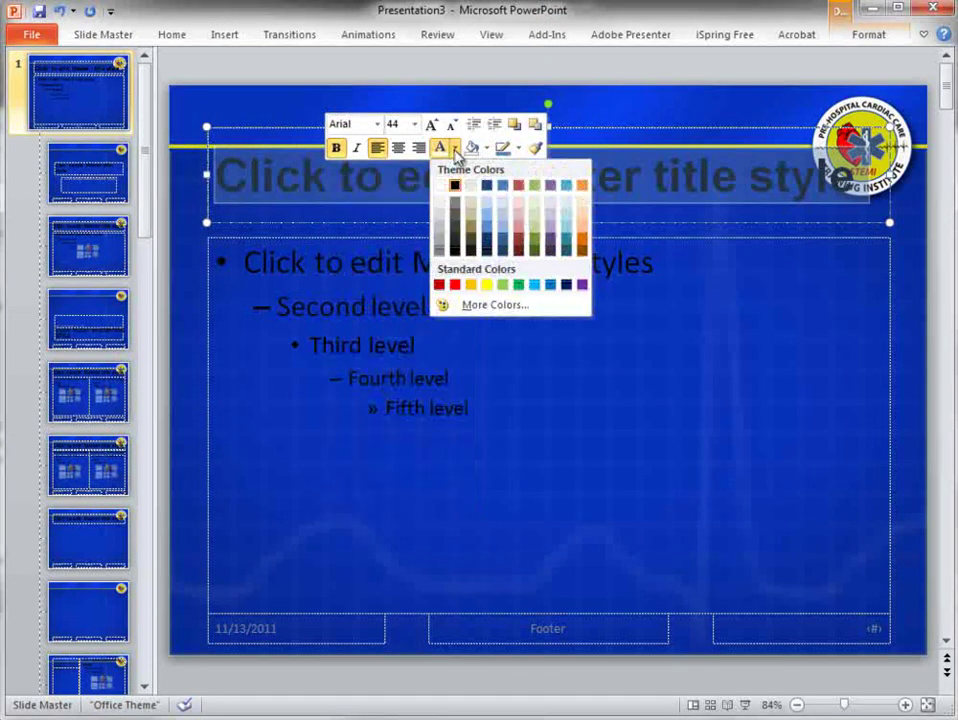
left_click(483, 306)
left_click(428, 230)
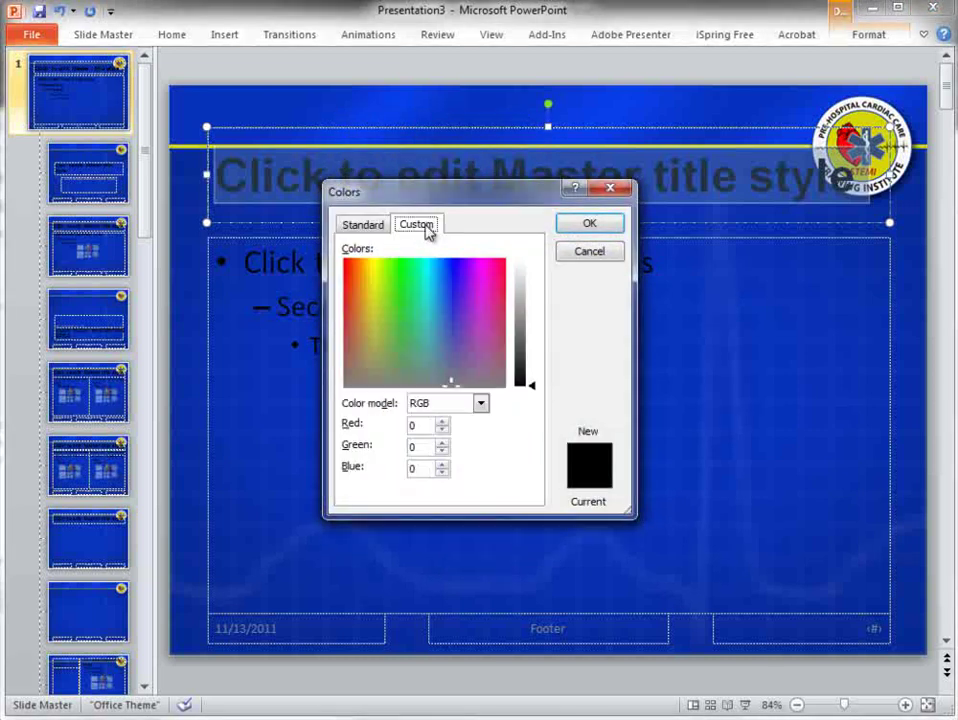
left_click_drag(0, 231, 228, 193)
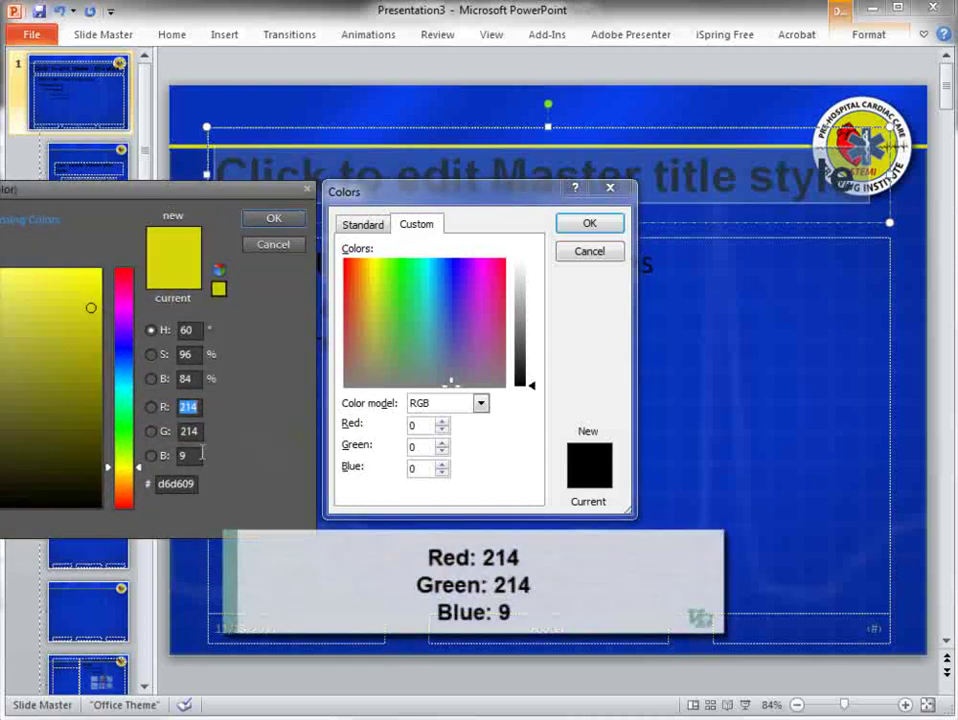
left_click(416, 425)
double_click(410, 426)
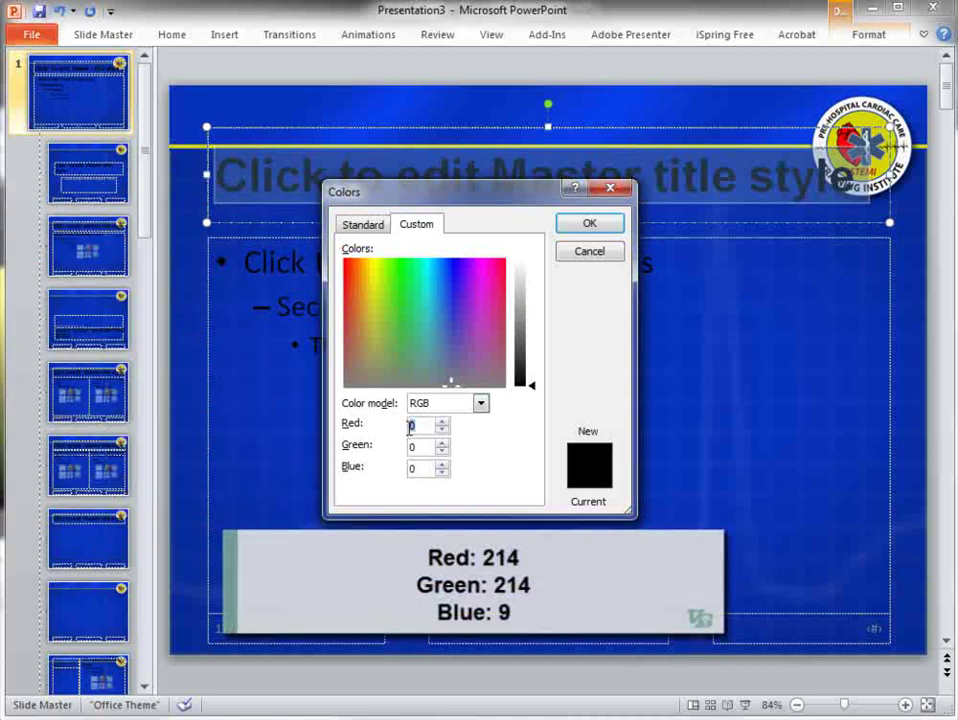
type("214")
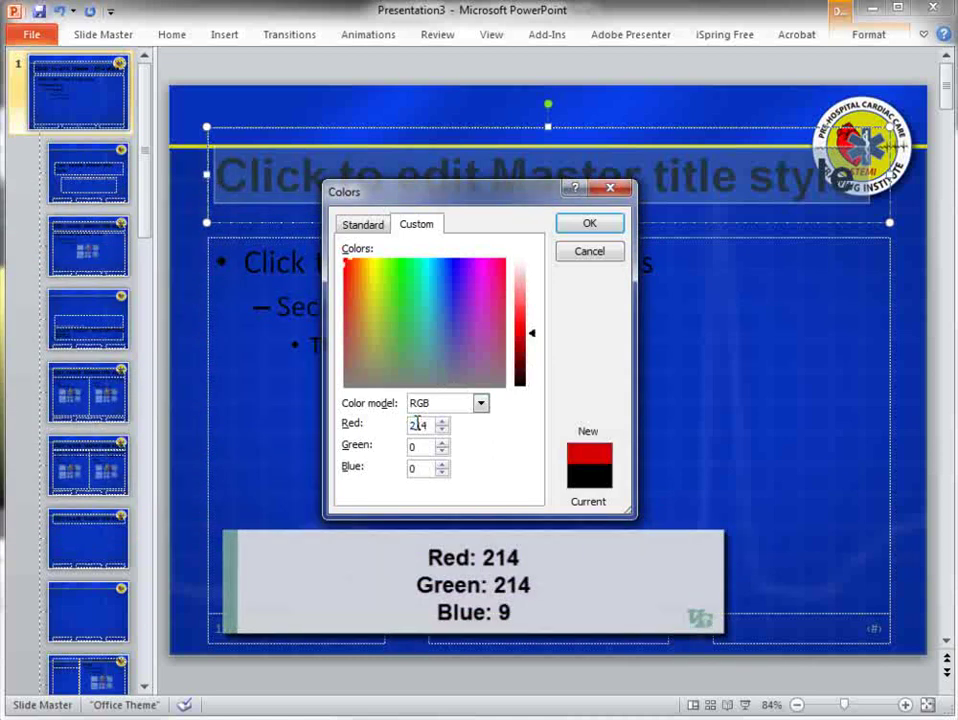
type("214")
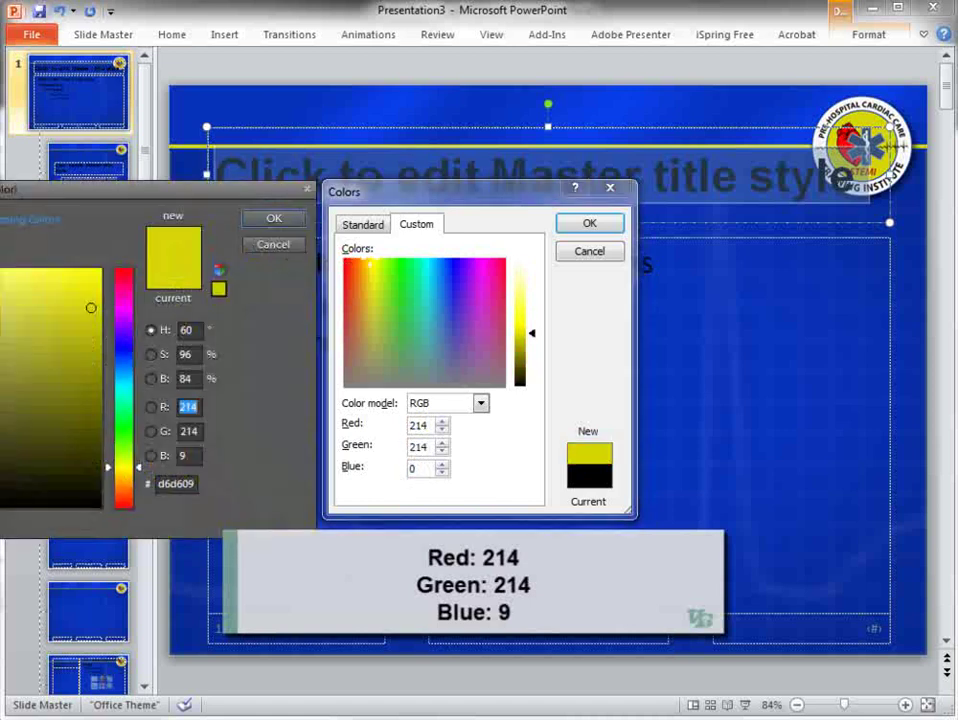
double_click(417, 470)
type("9")
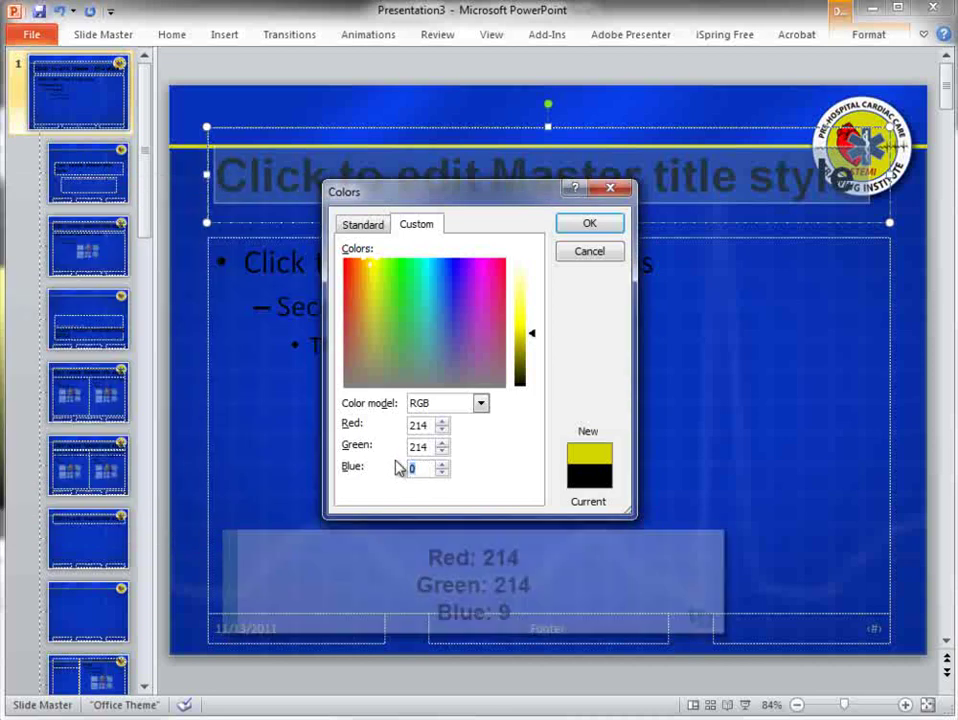
left_click(592, 223)
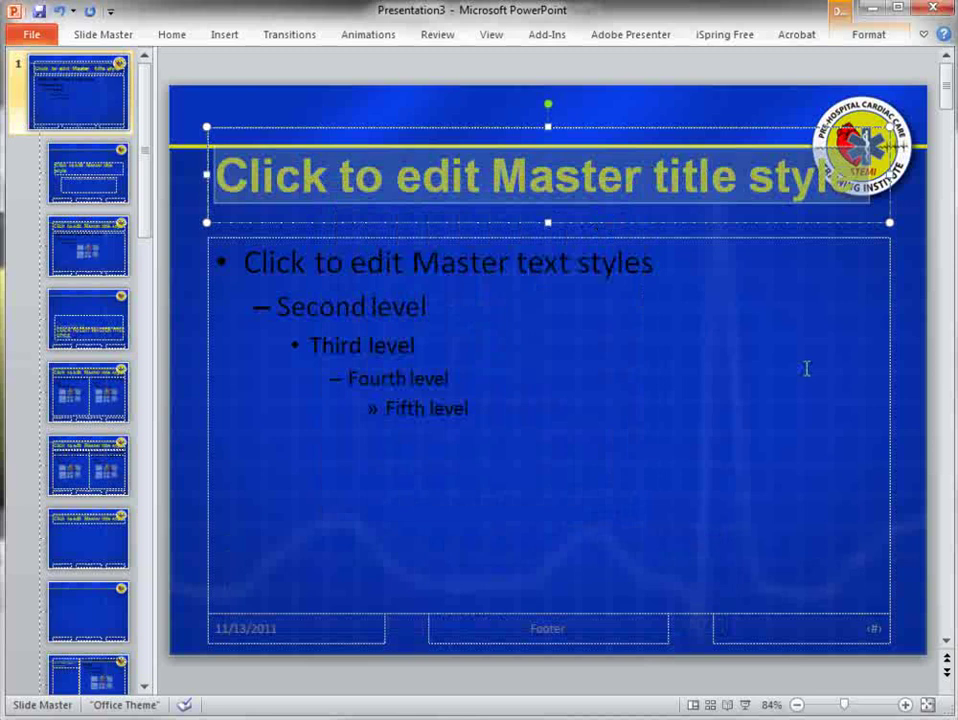
Step: Select the whole master title text and view the text formatting options
left_click(806, 370)
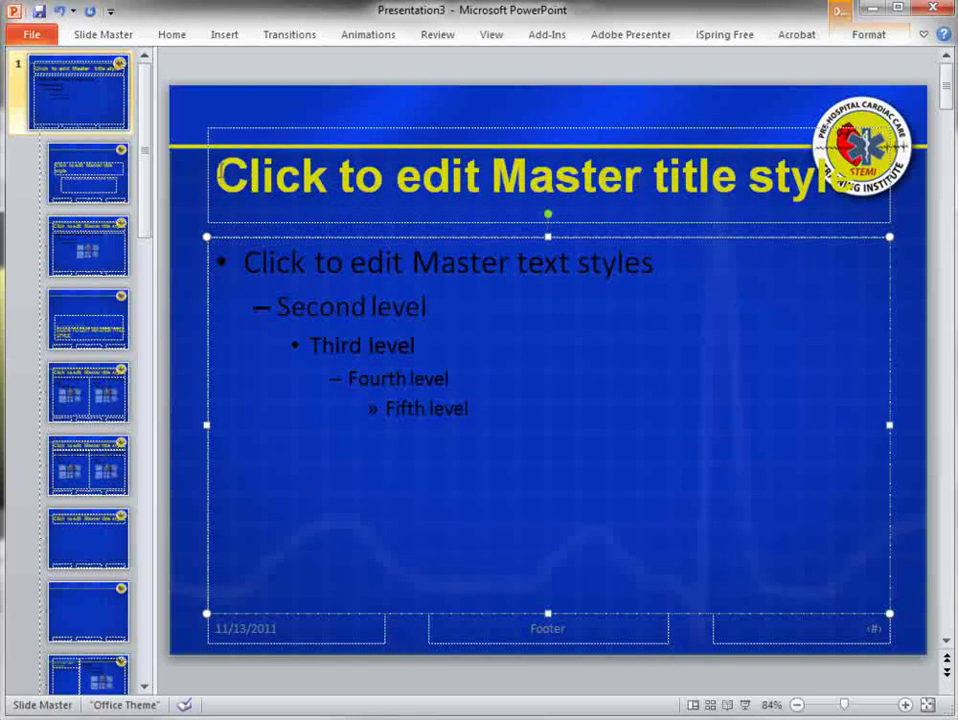
left_click(216, 176)
left_click_drag(216, 176, 850, 176)
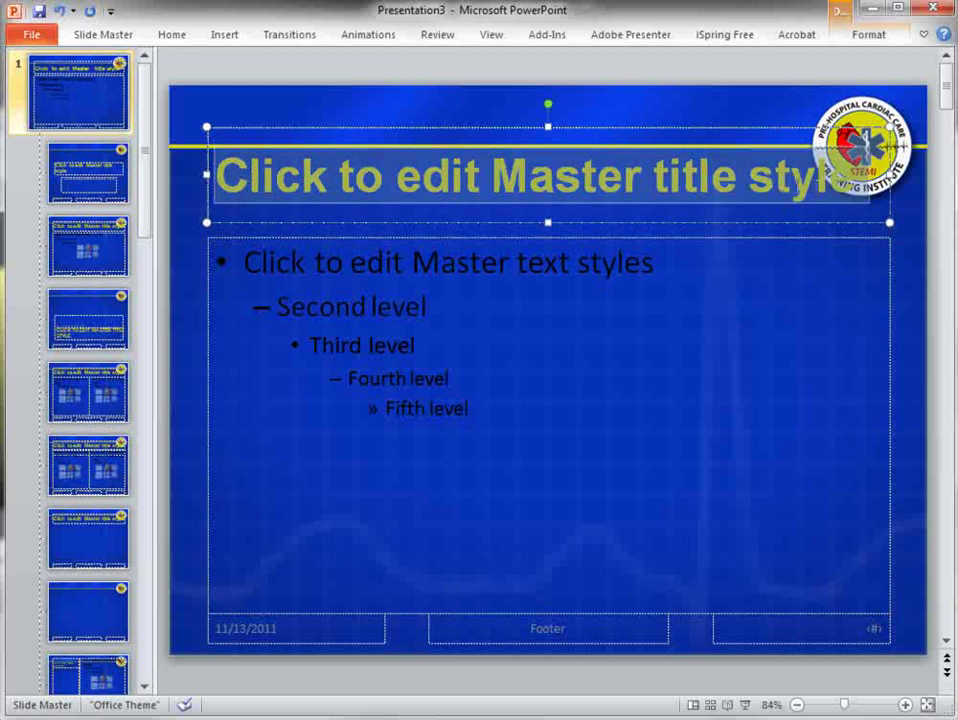
left_click(178, 35)
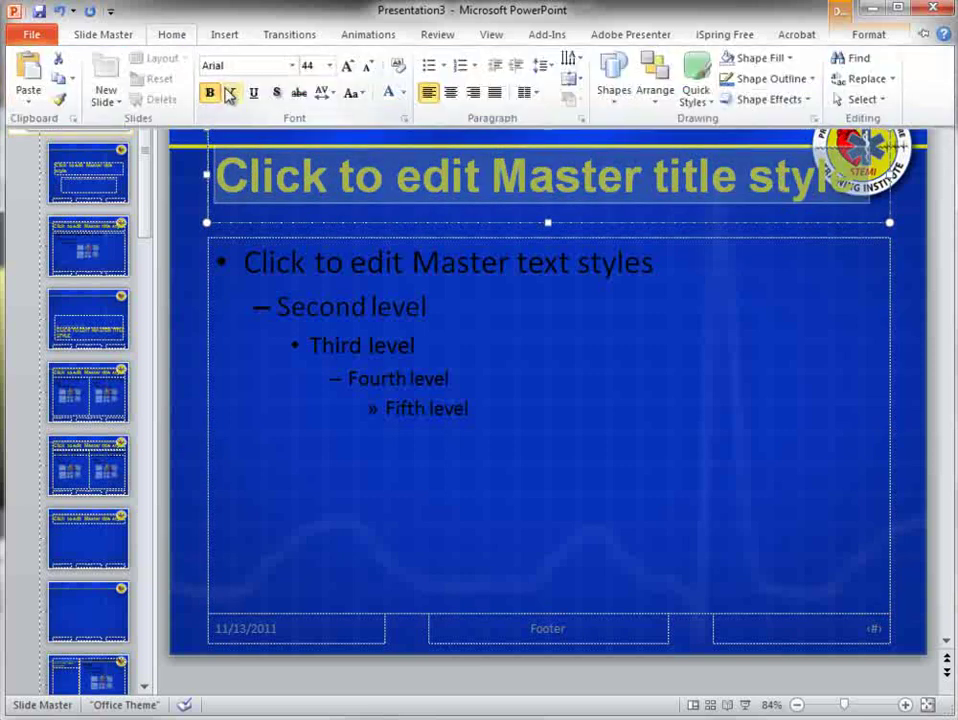
left_click(280, 95)
Step: Set all five master body text levels to white Arial
left_click(244, 262)
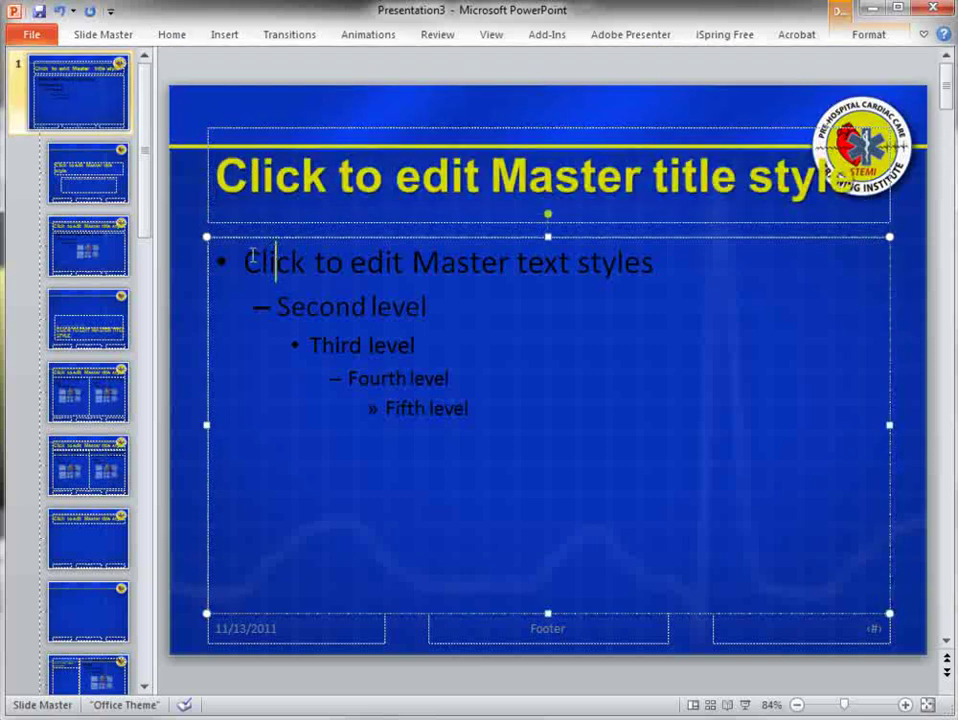
left_click_drag(244, 262, 484, 431)
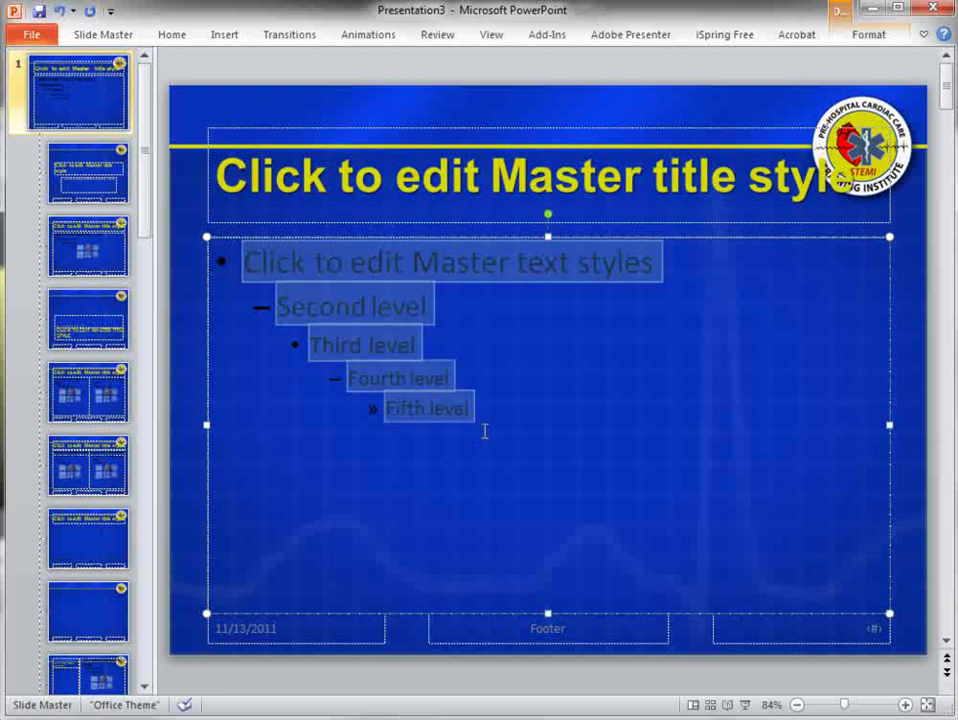
right_click(374, 266)
left_click(424, 211)
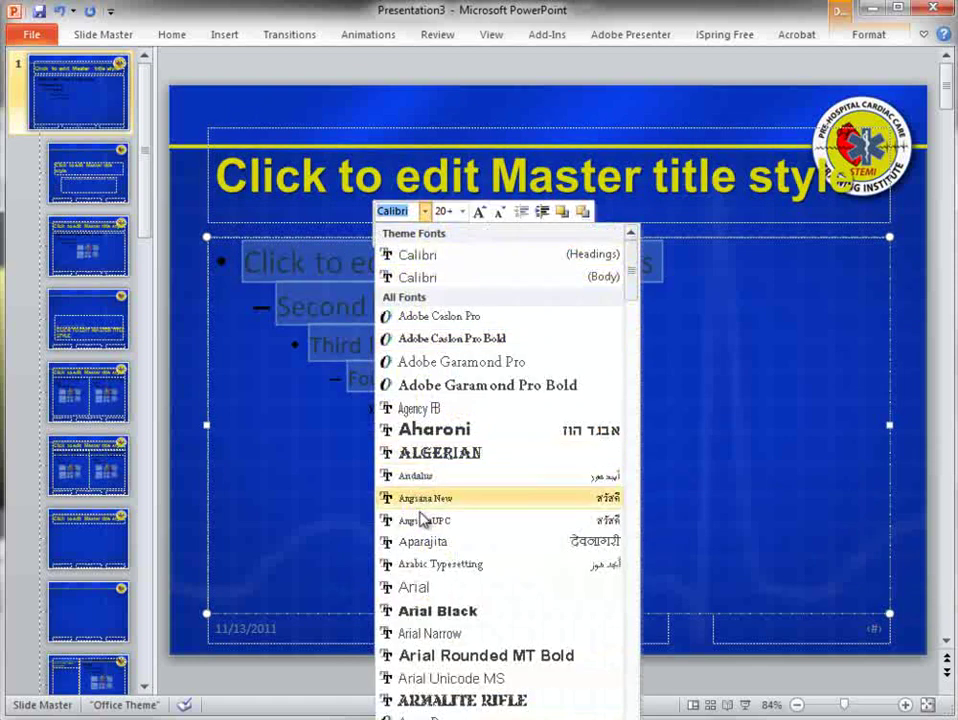
left_click(421, 587)
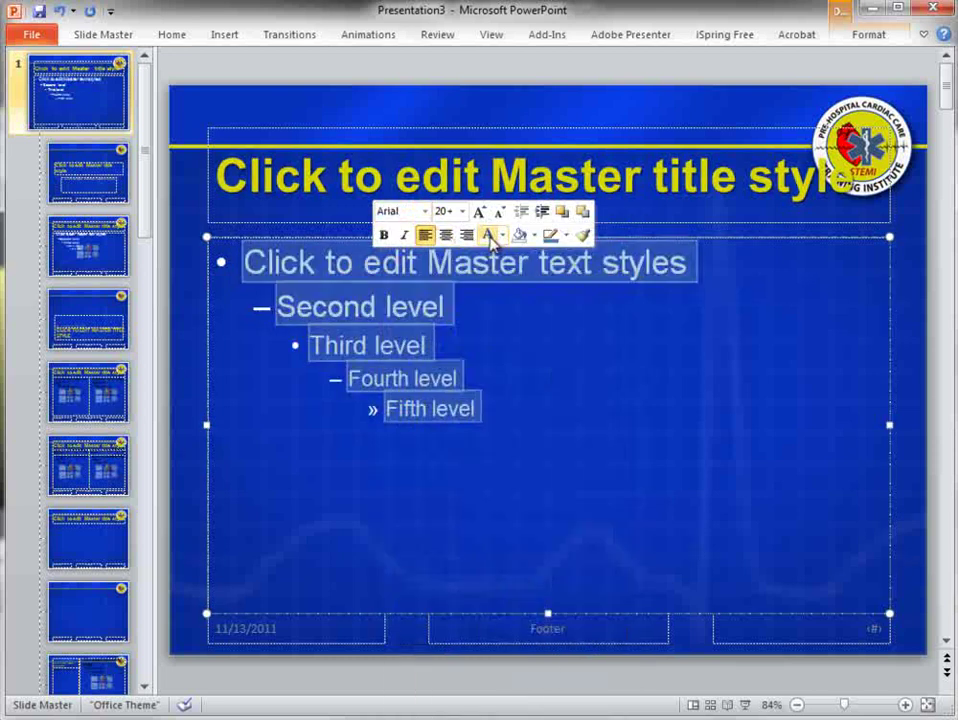
left_click(170, 38)
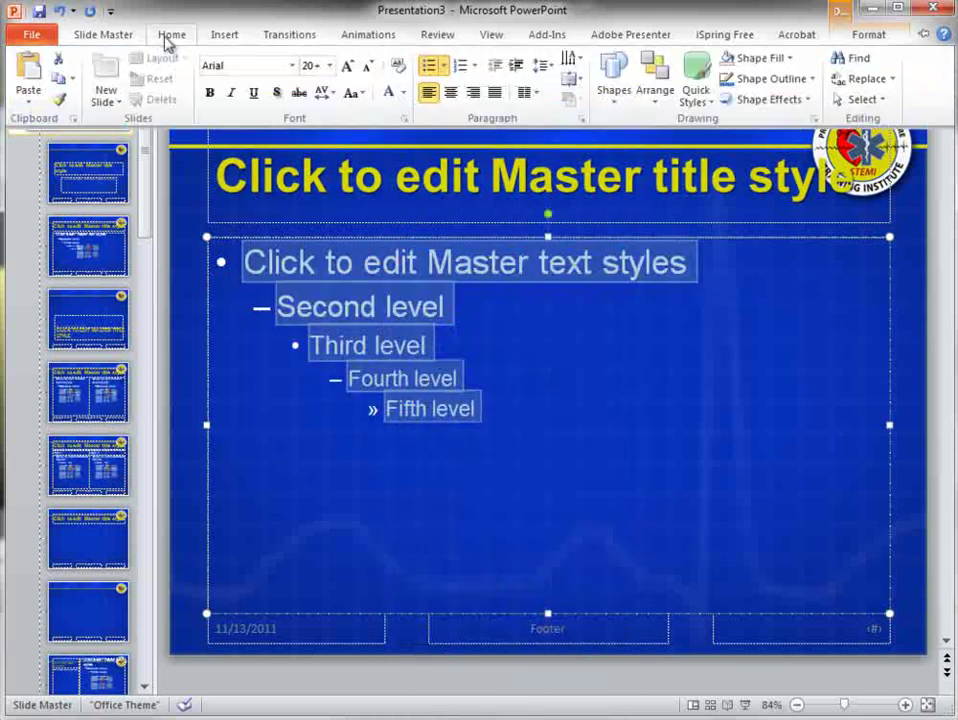
left_click(281, 100)
left_click(387, 112)
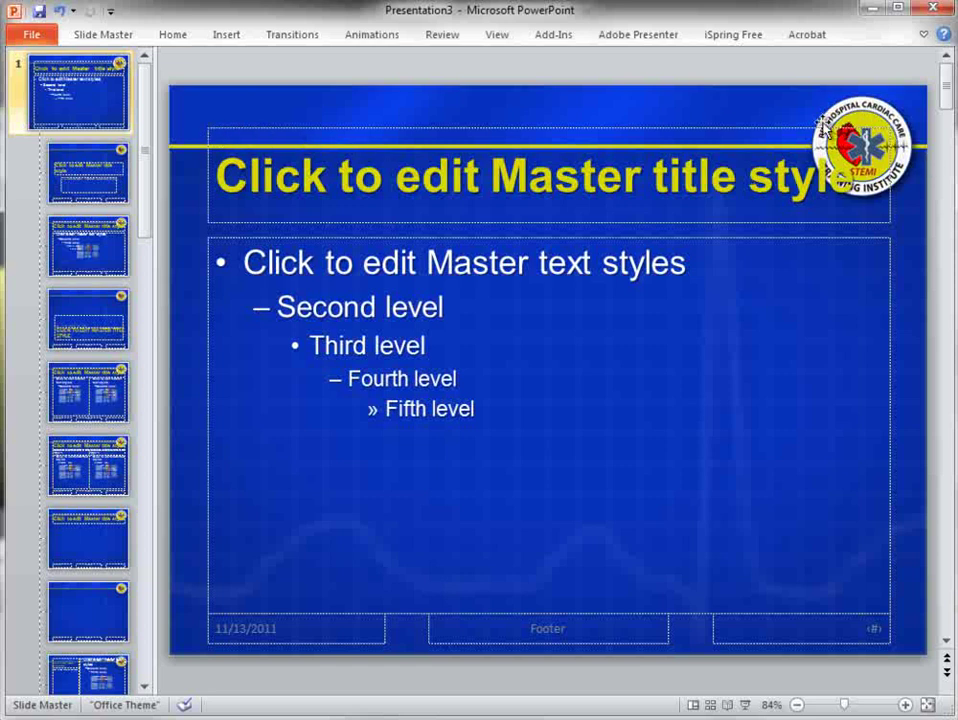
Step: Adjust the master title box, then switch to the Title Slide layout
left_click(205, 170)
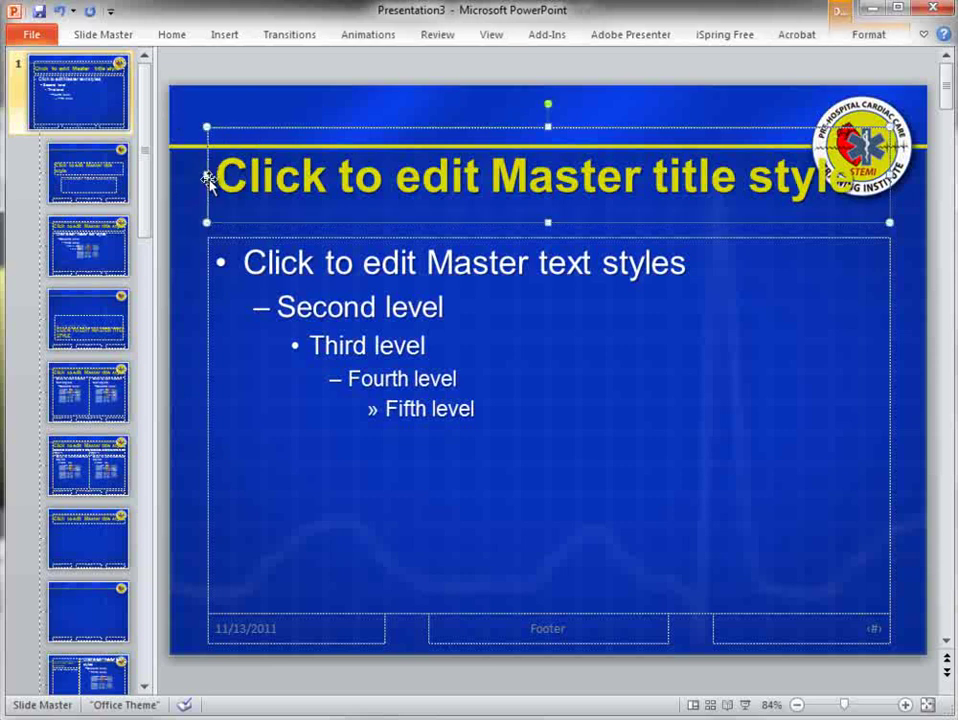
left_click_drag(238, 172, 902, 146)
mouse_move(207, 174)
left_mouse_down()
mouse_move(270, 172)
mouse_move(207, 174)
left_mouse_up()
left_click(610, 102)
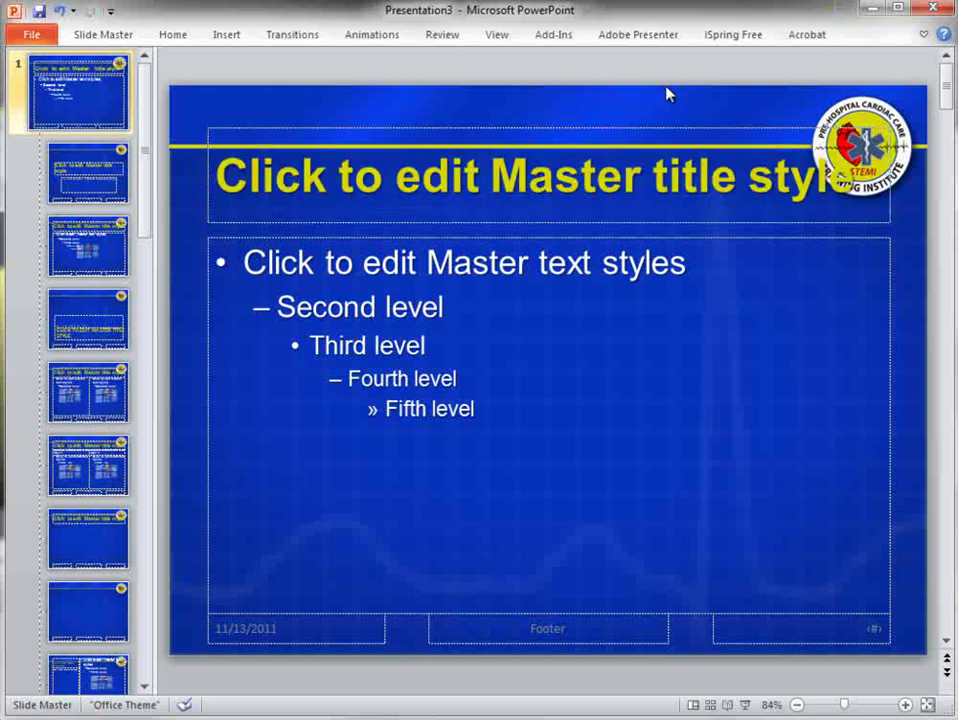
left_click(119, 165)
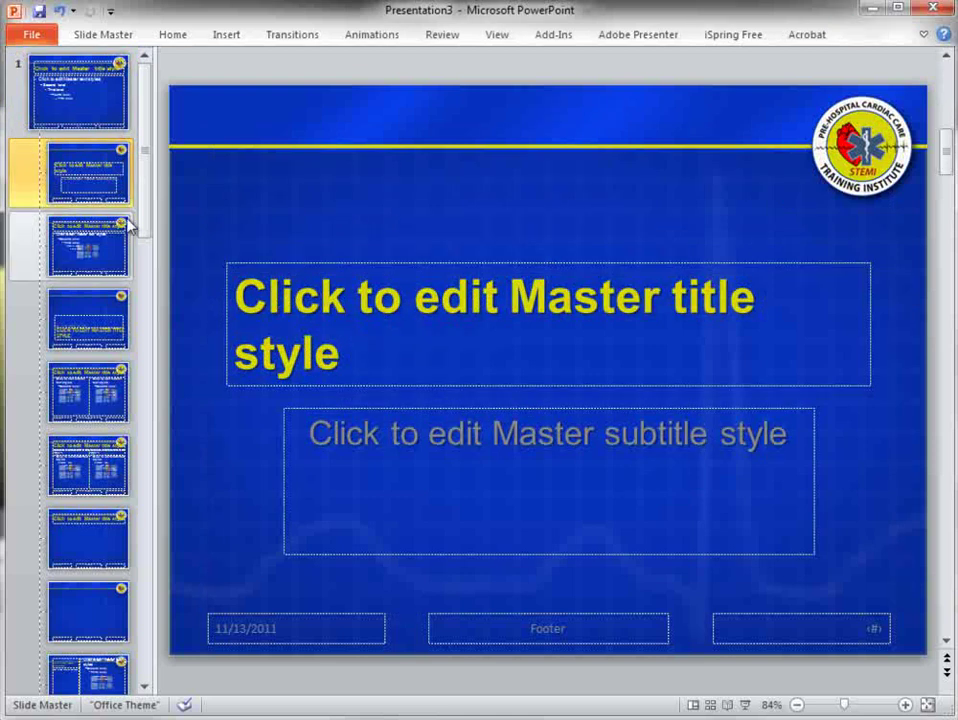
Step: Set the Title Slide layout's background to the Title copy.jpg picture
right_click(233, 203)
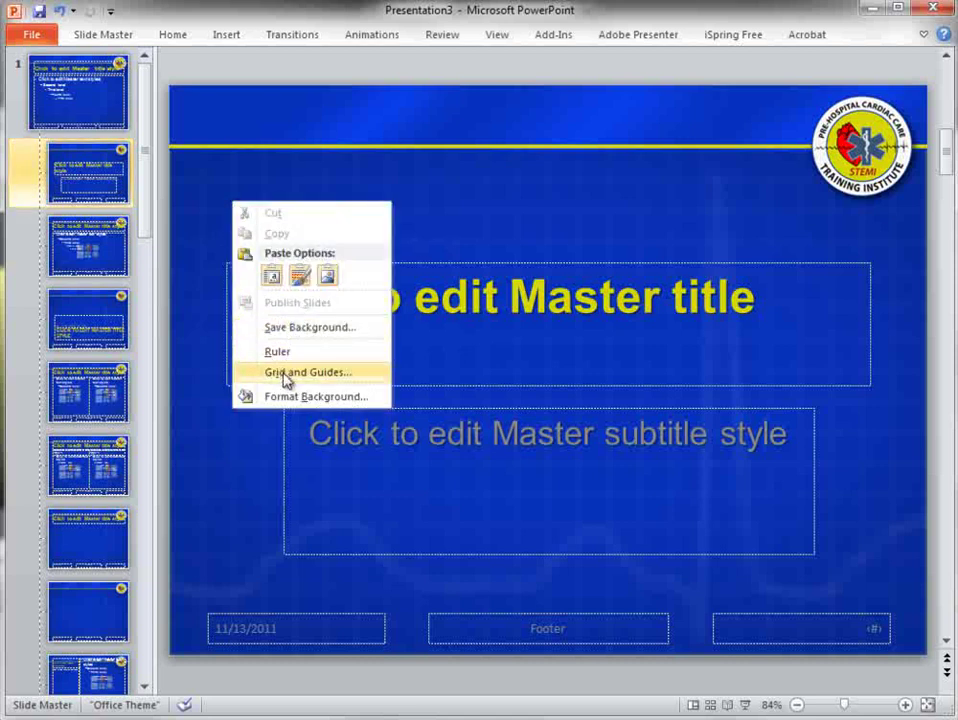
left_click(250, 396)
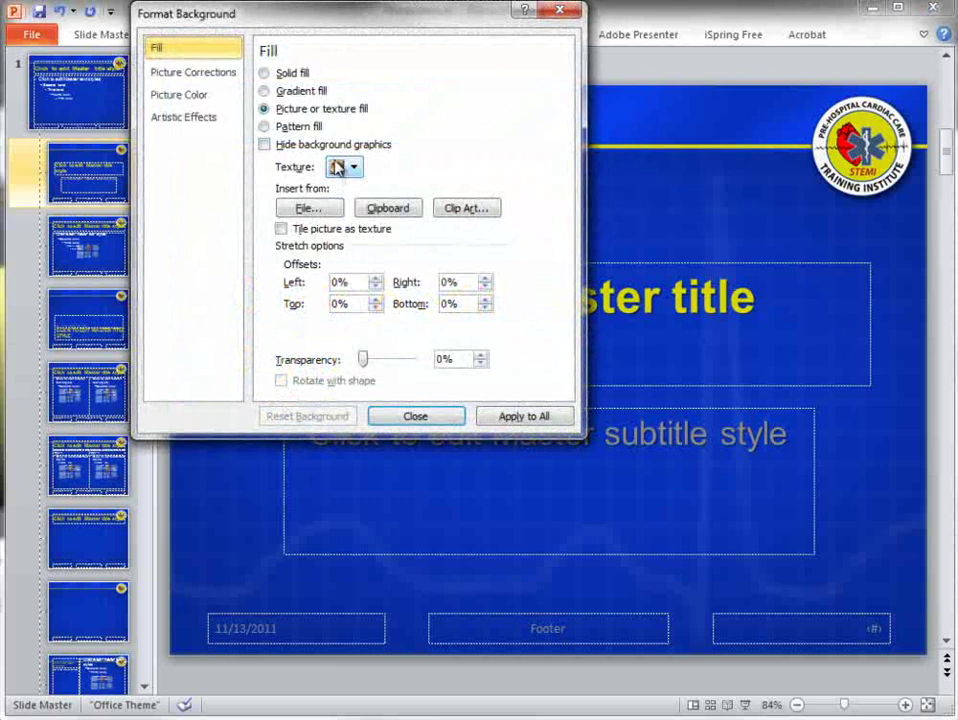
left_click(320, 211)
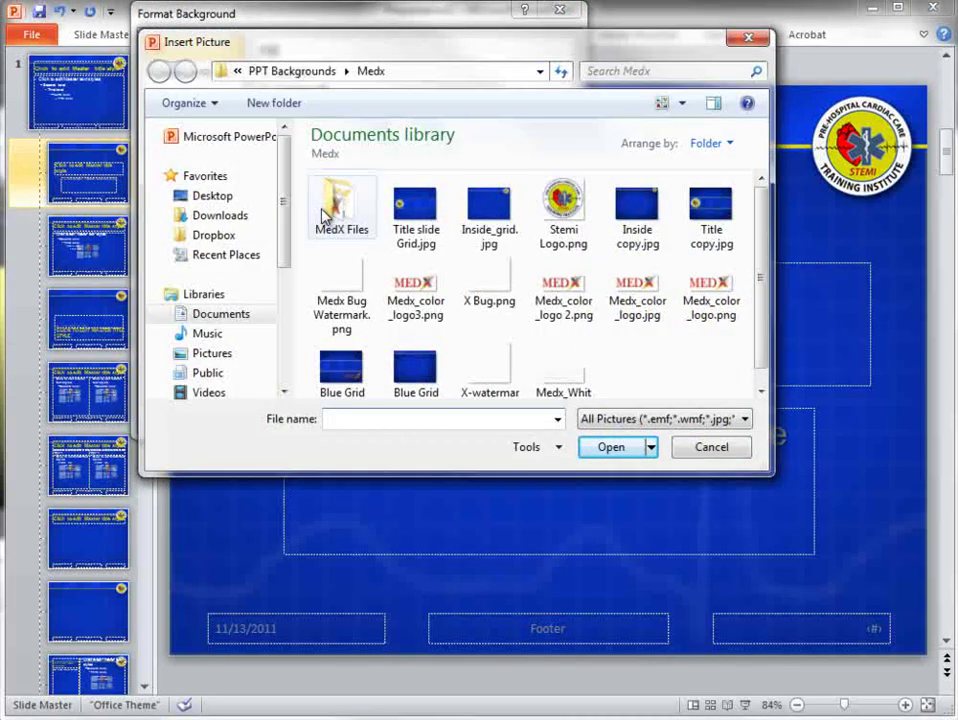
left_click(716, 210)
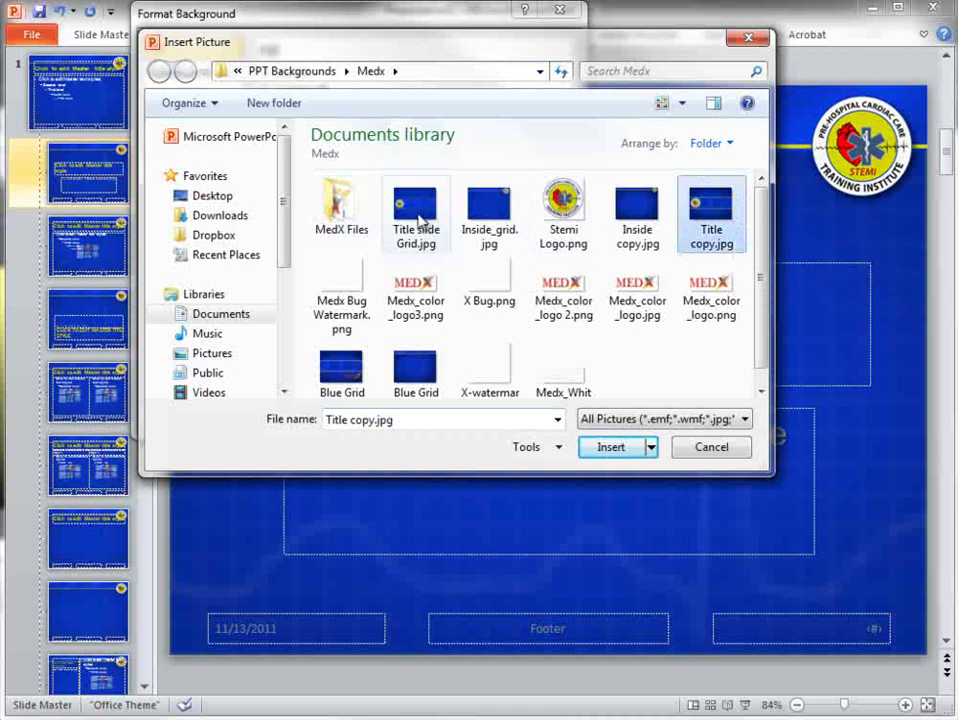
mouse_move(418, 218)
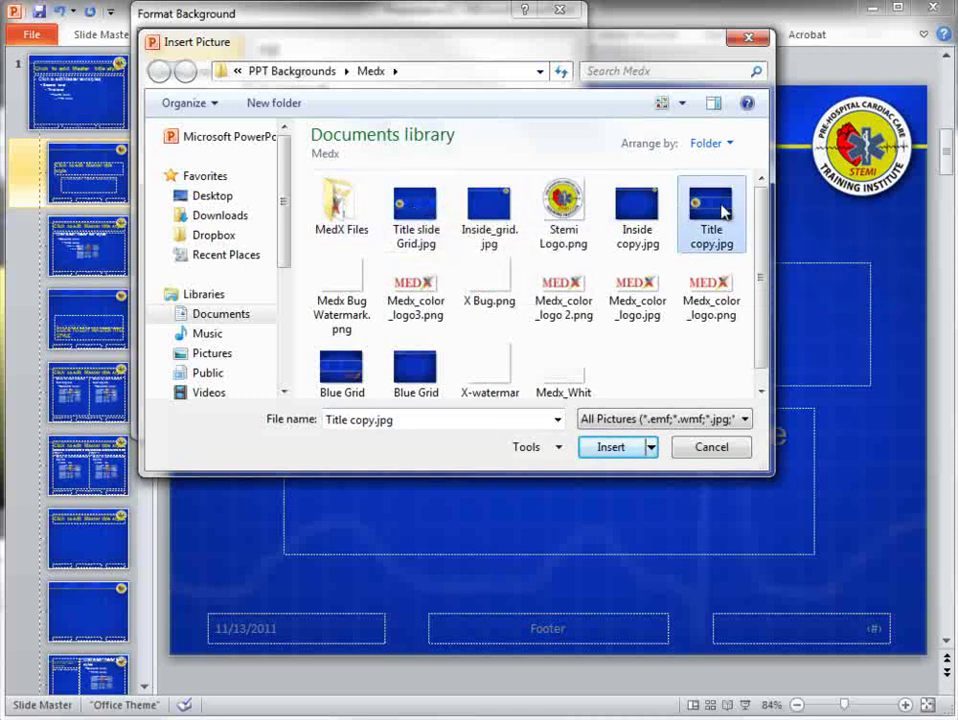
left_click(616, 450)
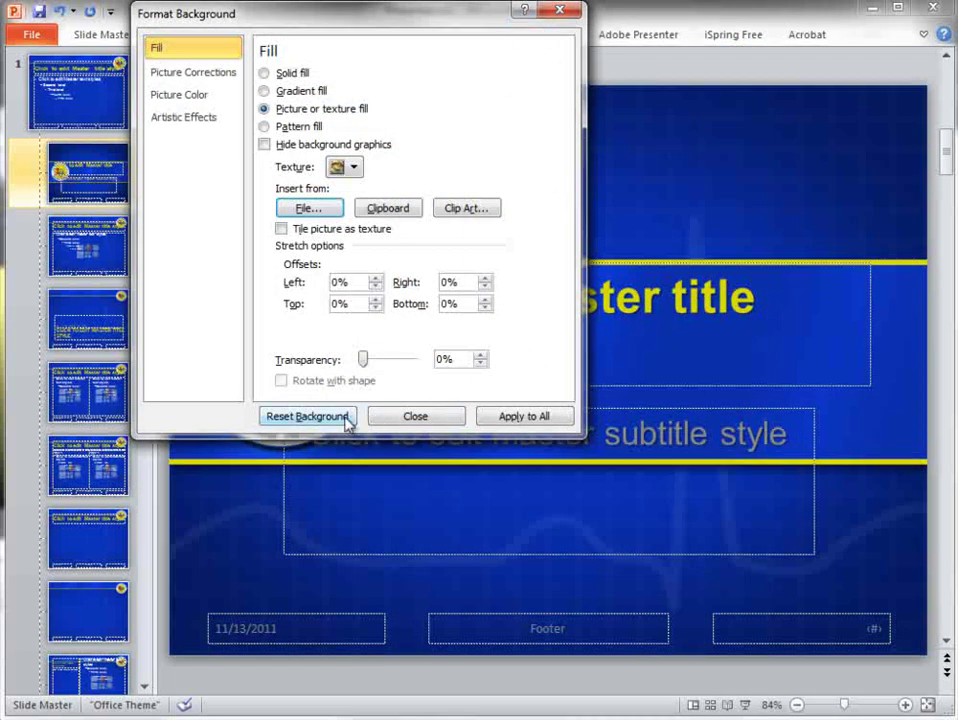
left_click(387, 424)
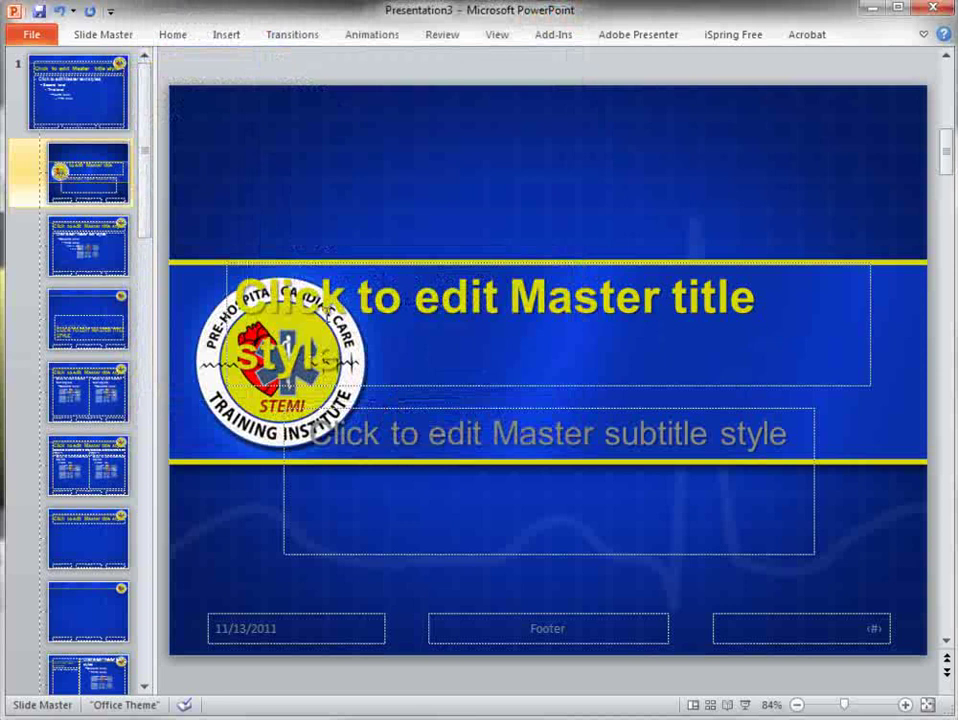
Step: Move the title placeholder into the blue band, centre its text, and fit it beside the logo
left_click(293, 318)
left_click_drag(260, 262, 500, 368)
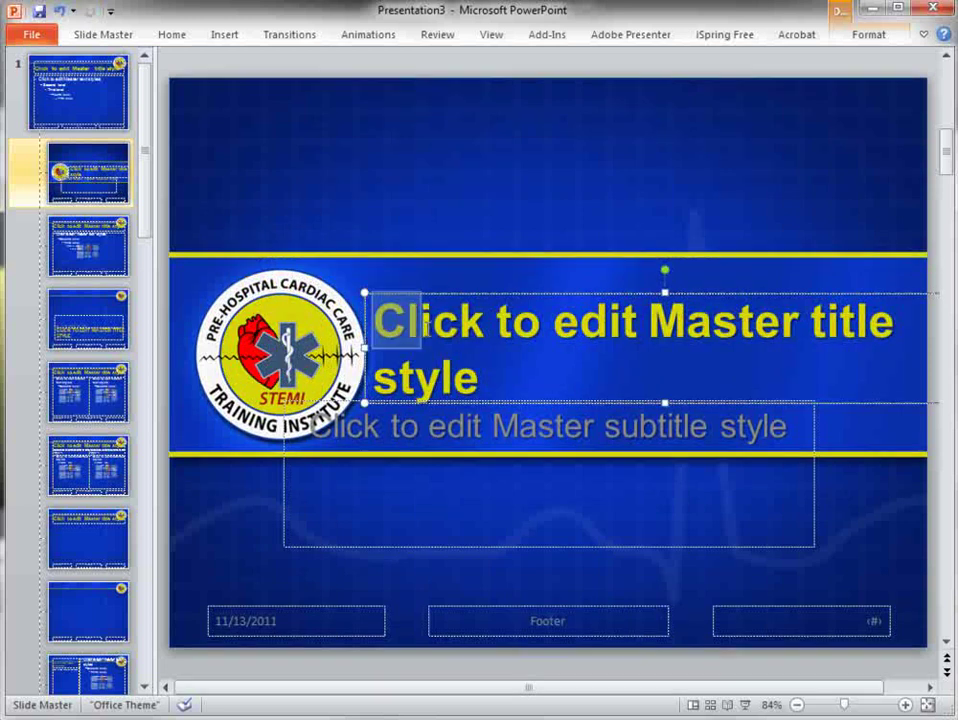
right_click(447, 343)
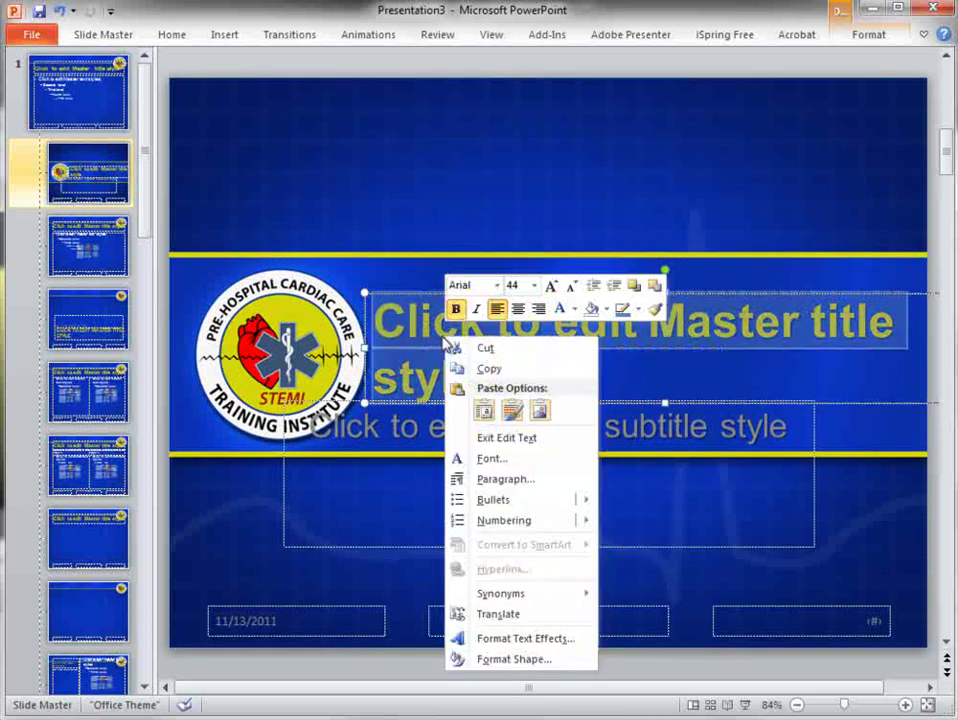
left_click(517, 308)
left_click_drag(363, 342, 345, 347)
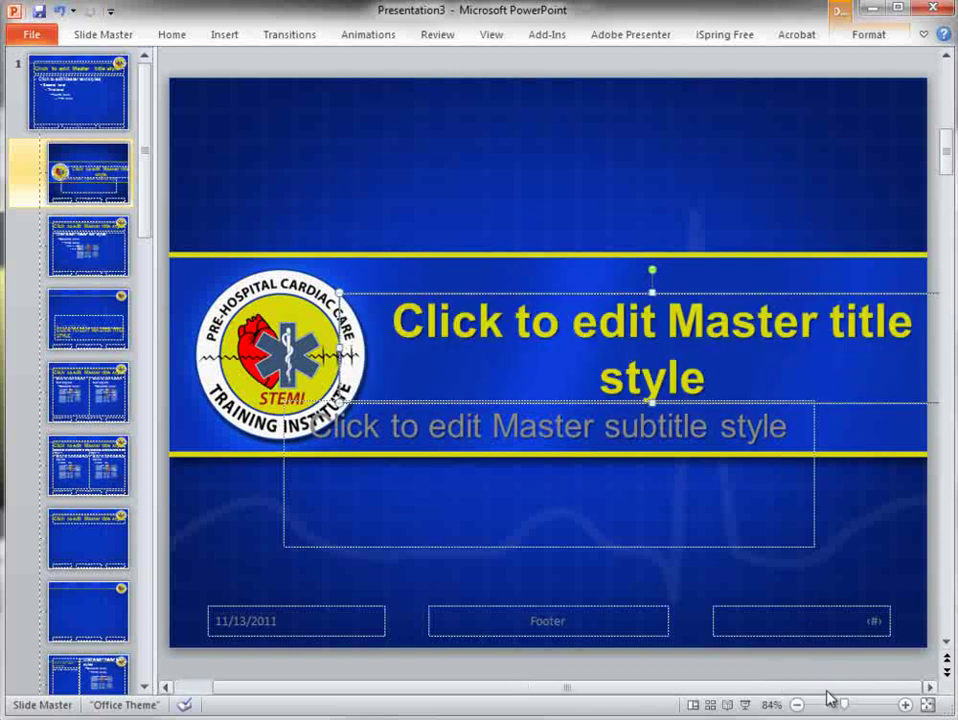
left_click(788, 688)
left_click_drag(923, 293, 886, 295)
mouse_move(712, 405)
left_mouse_down()
mouse_move(733, 402)
mouse_move(711, 404)
left_mouse_up()
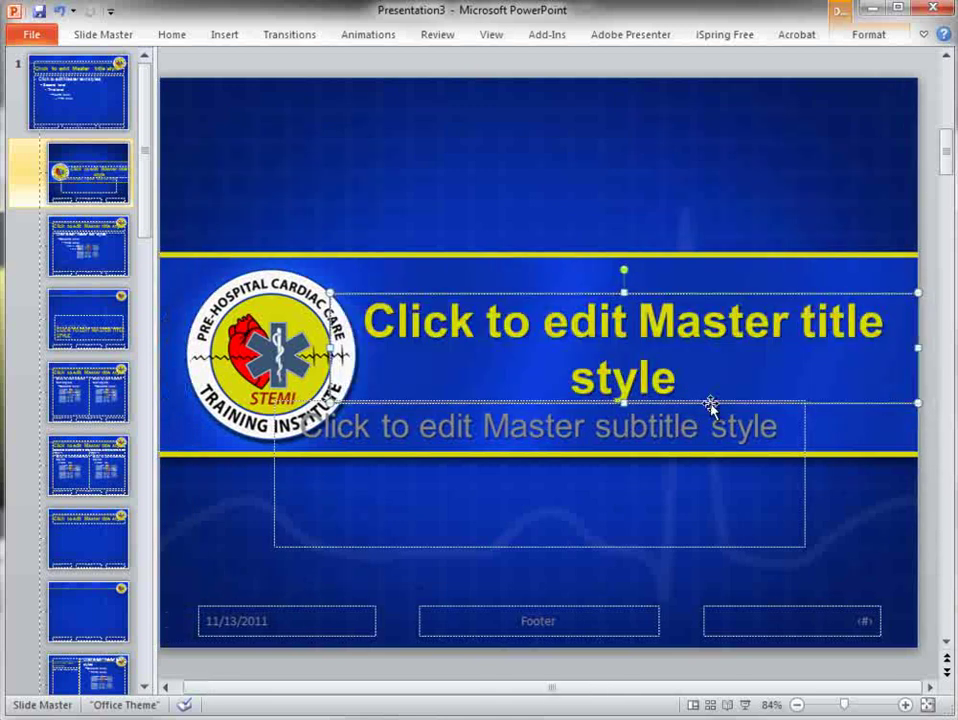
Step: Move and resize the subtitle placeholder to sit inside the band right of the logo
left_click(558, 437)
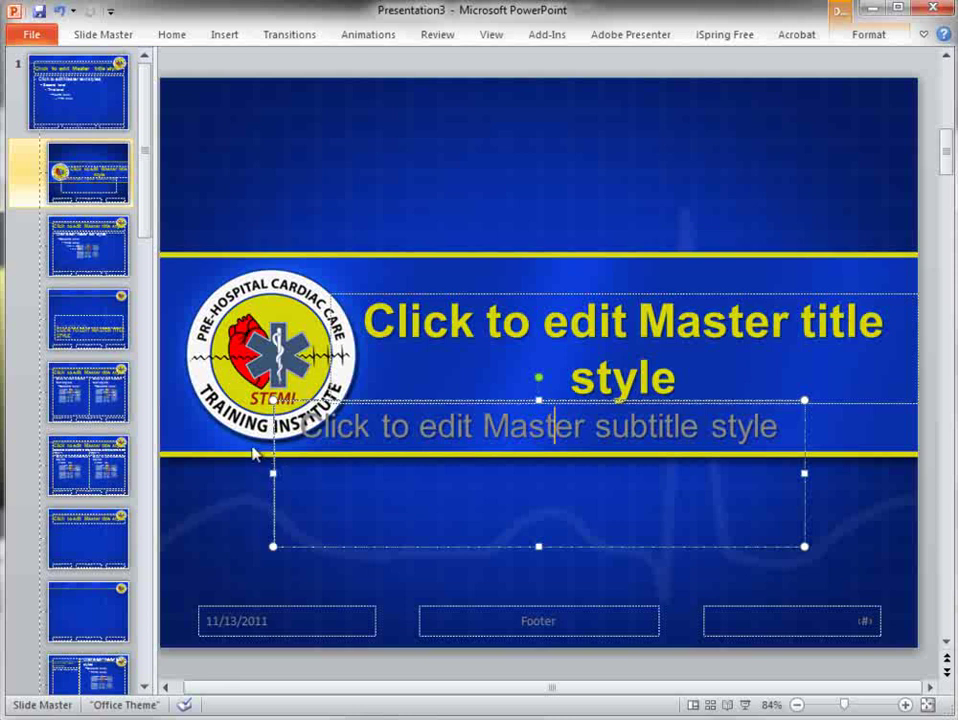
left_click_drag(273, 428, 349, 429)
mouse_move(344, 474)
left_mouse_down()
mouse_move(321, 475)
mouse_move(330, 474)
left_mouse_up()
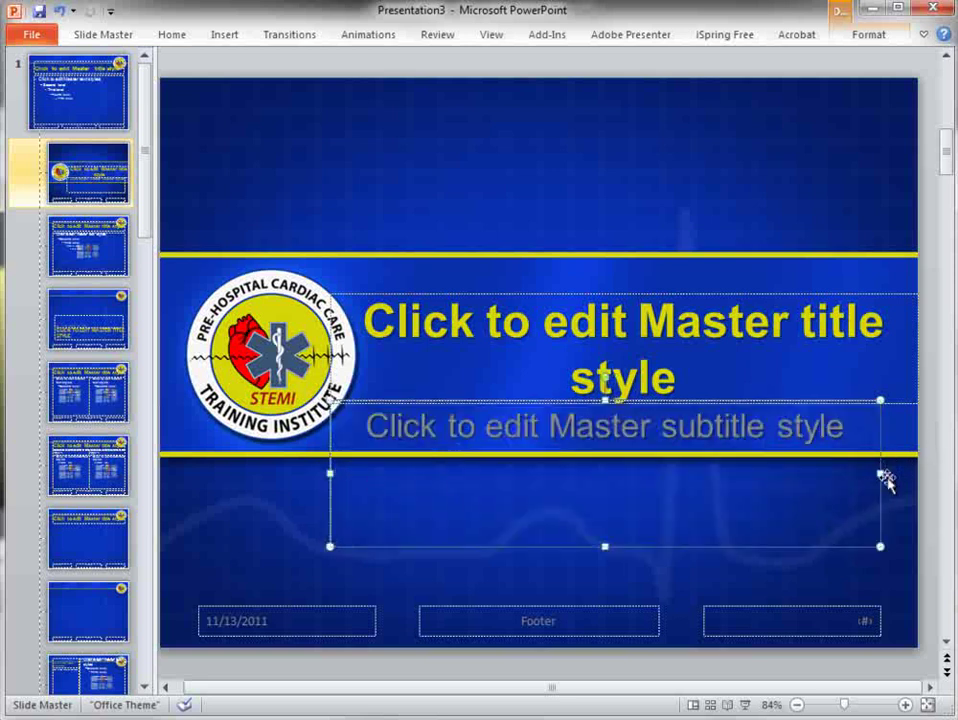
left_click_drag(877, 475, 918, 475)
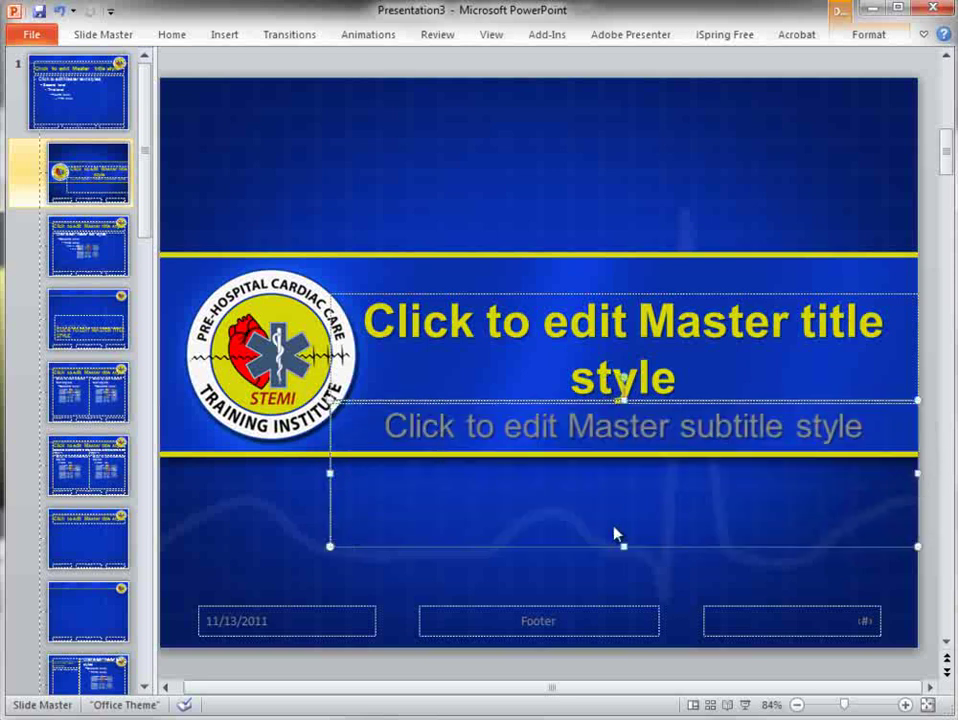
left_click_drag(623, 543, 635, 456)
left_click_drag(712, 426, 850, 438)
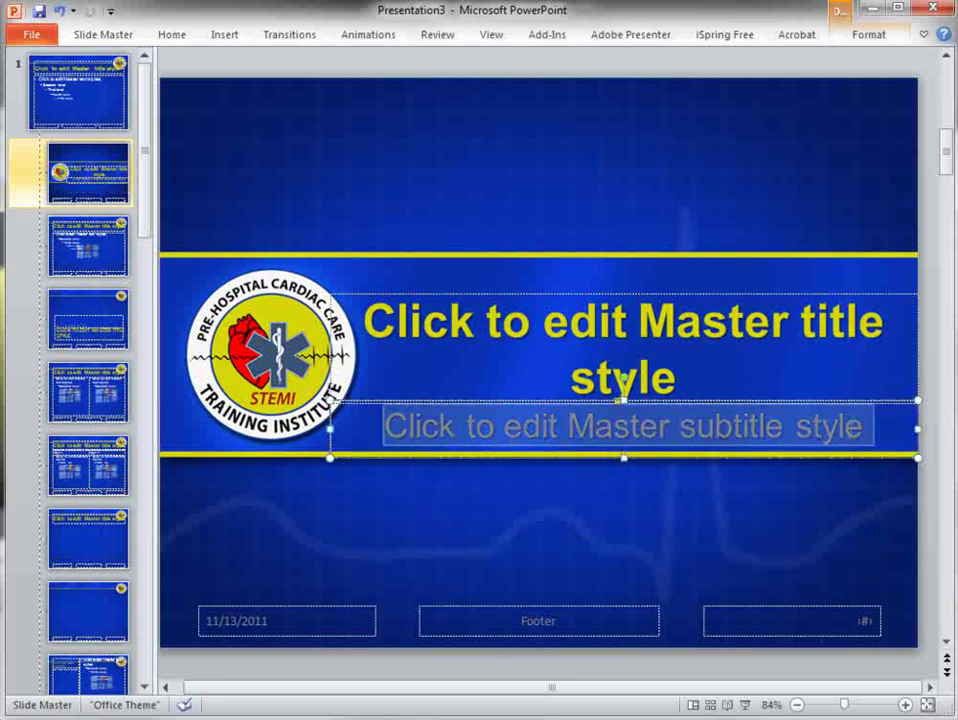
Step: Colour the Title Slide layout's subtitle text white
right_click(536, 417)
key("Escape")
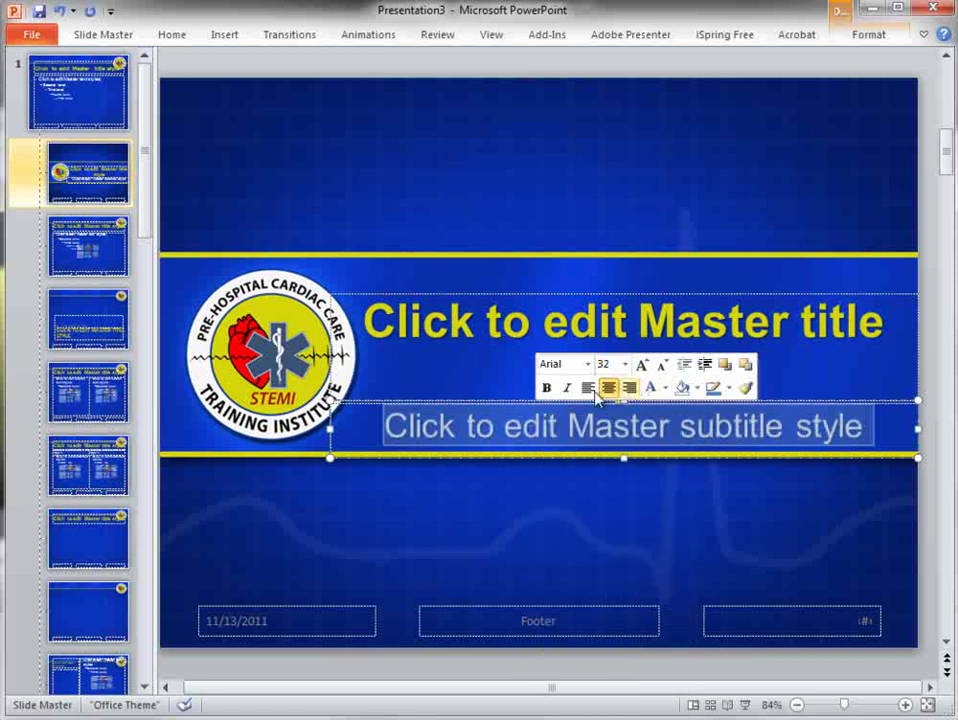
left_click(437, 335)
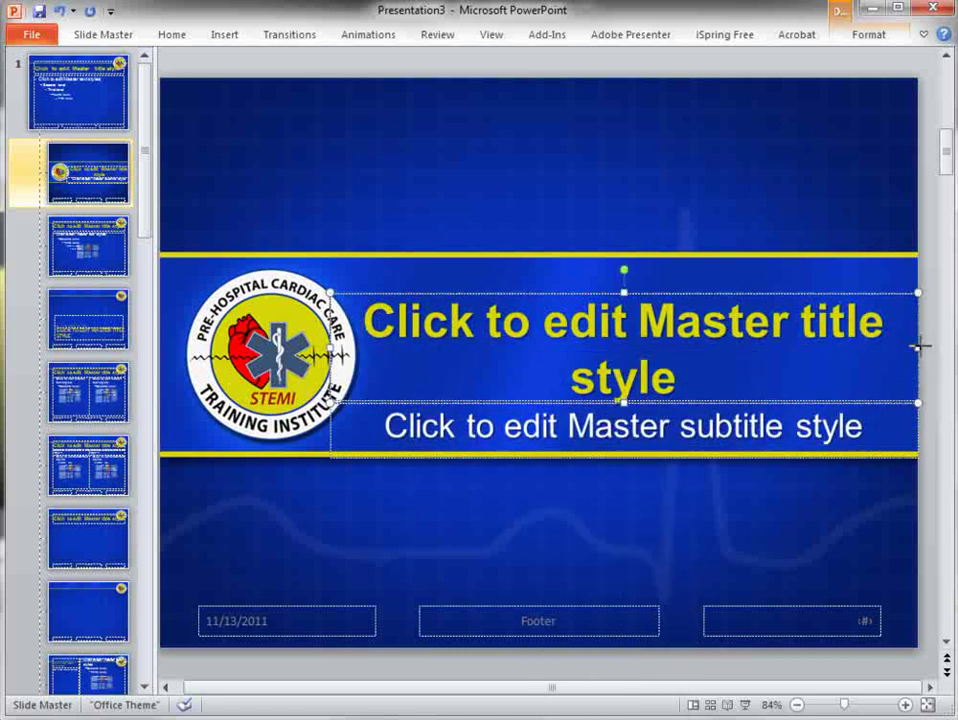
left_click(254, 578)
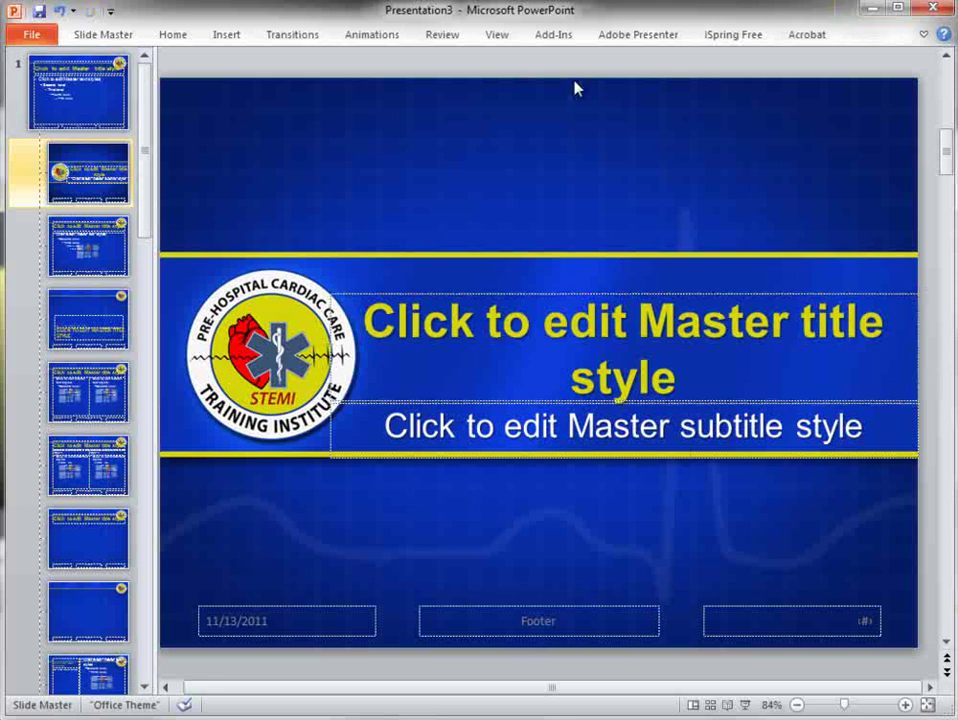
left_click(92, 36)
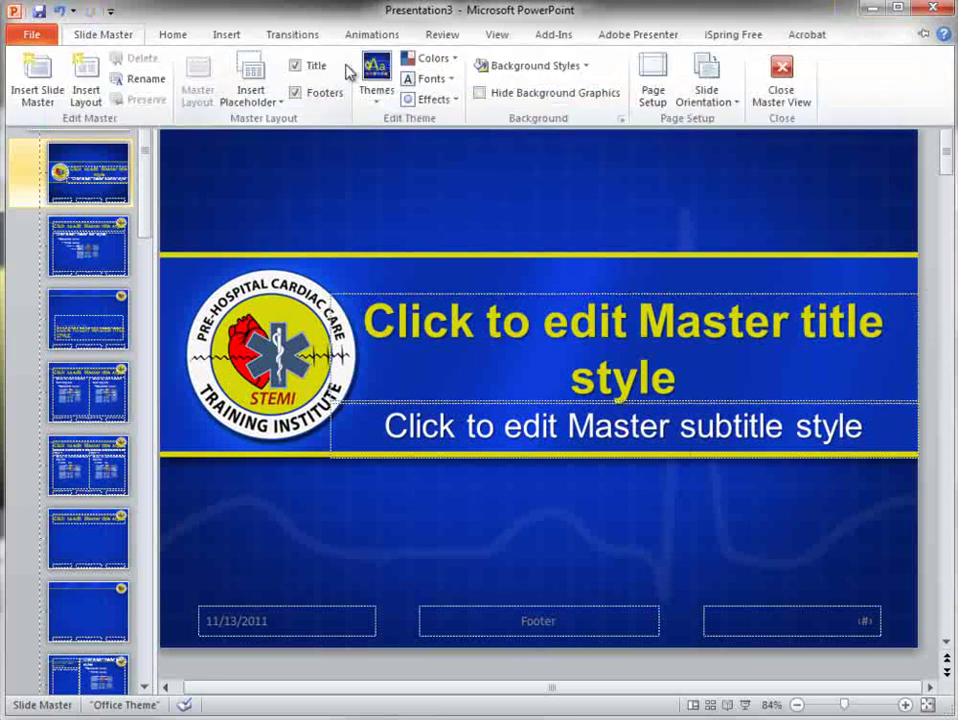
Step: Close Master View, add a Title and Content slide, and review both slides
left_click(780, 70)
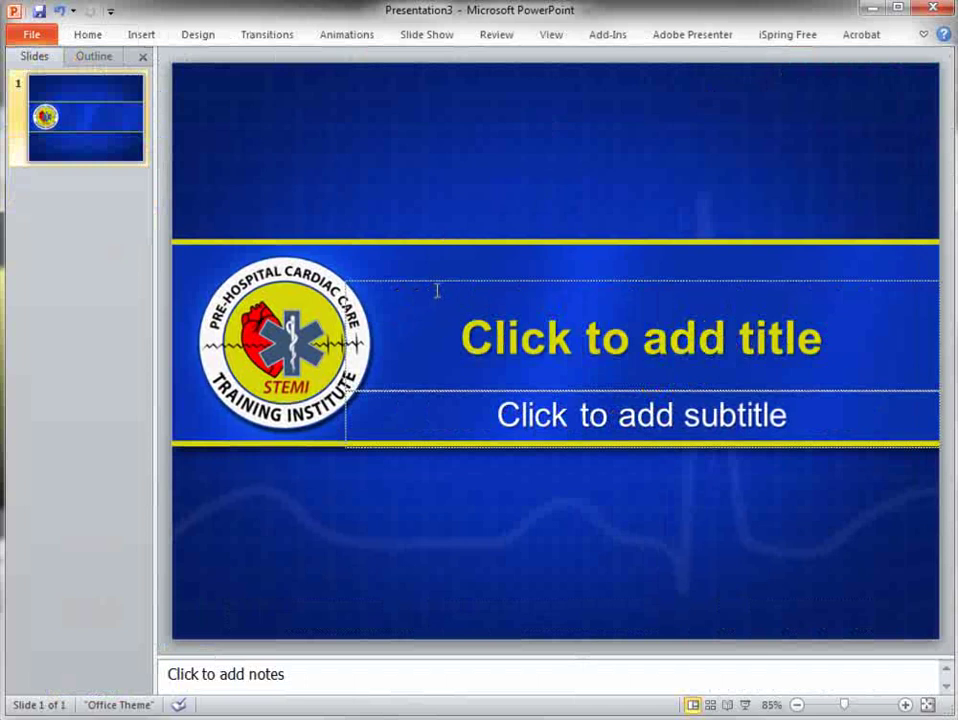
left_click(87, 35)
left_click(98, 80)
left_click(107, 122)
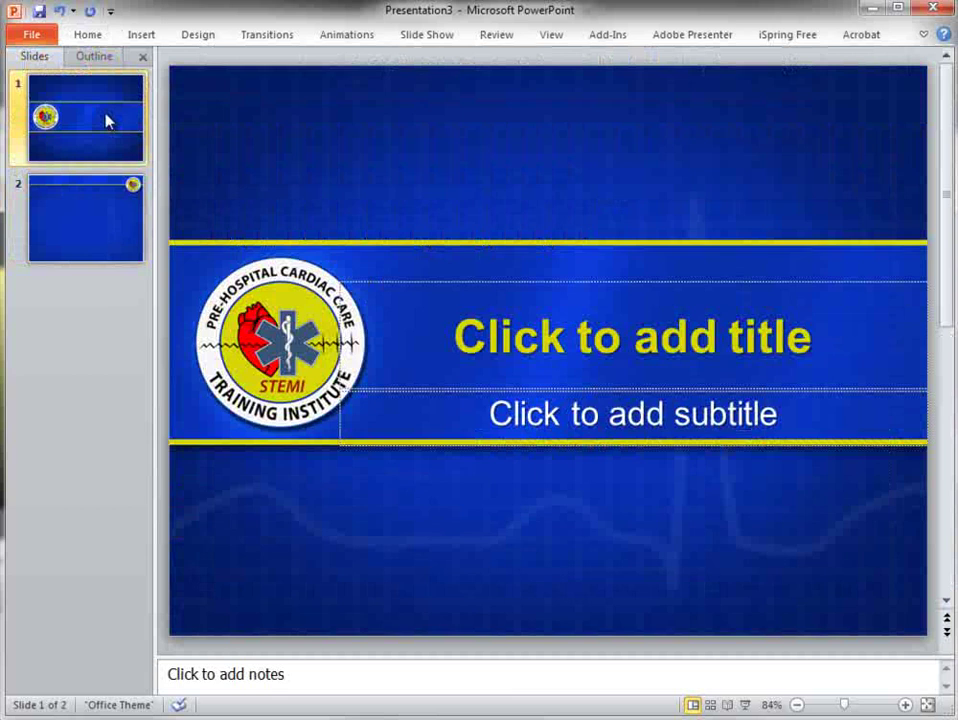
left_click(124, 238)
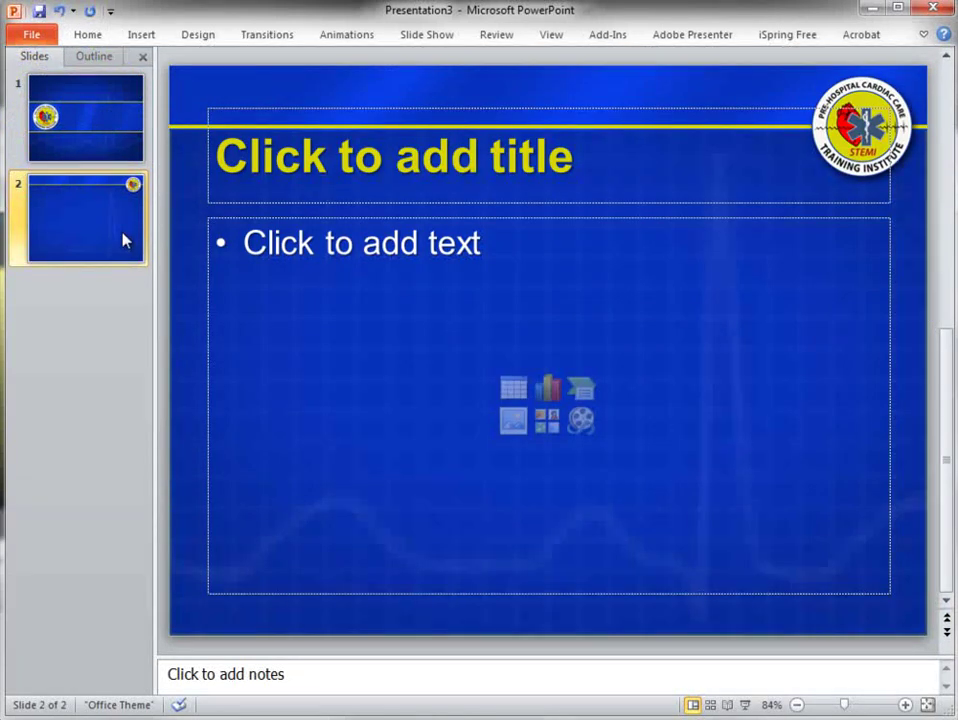
left_click(108, 123)
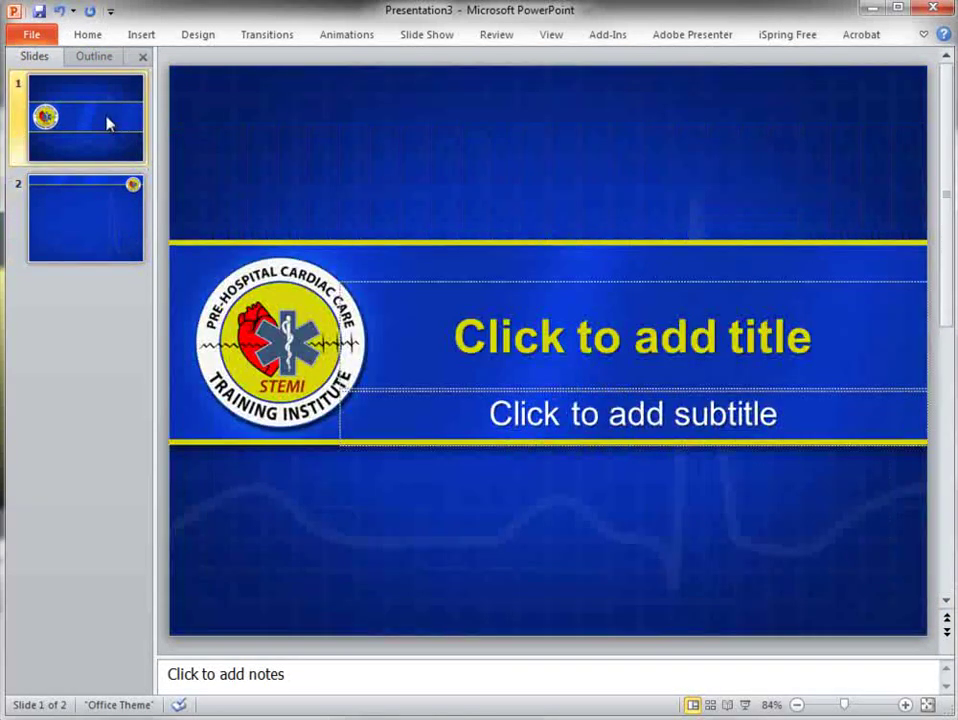